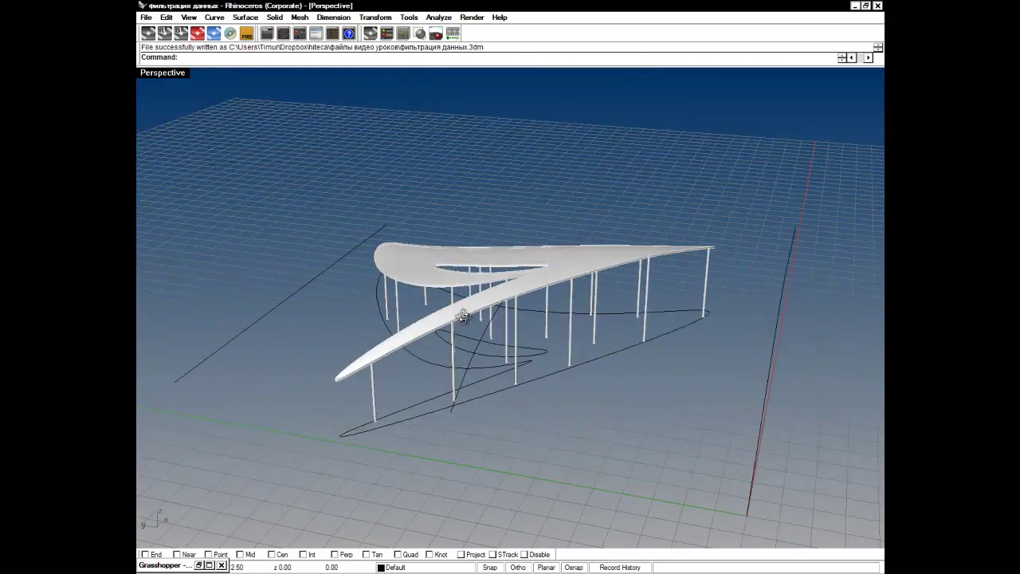
# Examine the finished column-supported canopy model and switch to Grasshopper to look over the definition behind it.
pyautogui.moveTo(427, 380); pyautogui.dragTo(494, 328, button='right')
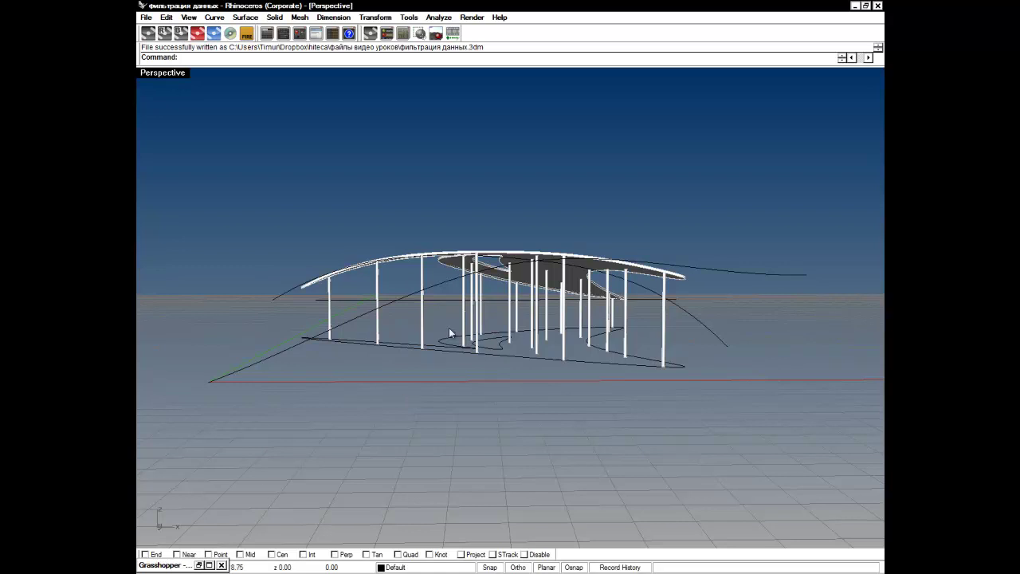
pyautogui.click(209, 565)
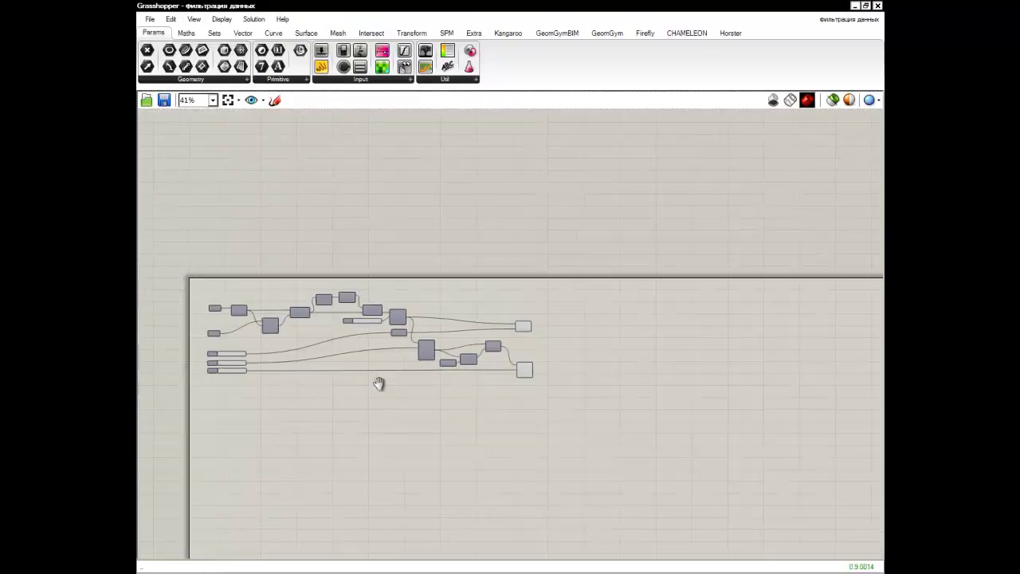
pyautogui.scroll(5, 360, 338)
pyautogui.moveTo(693, 369); pyautogui.dragTo(512, 326, button='right')
pyautogui.scroll(-5, 686, 353)
# Create a new Grasshopper document and arrange the Grasshopper and Rhino windows side by side.
pyautogui.click(149, 19)
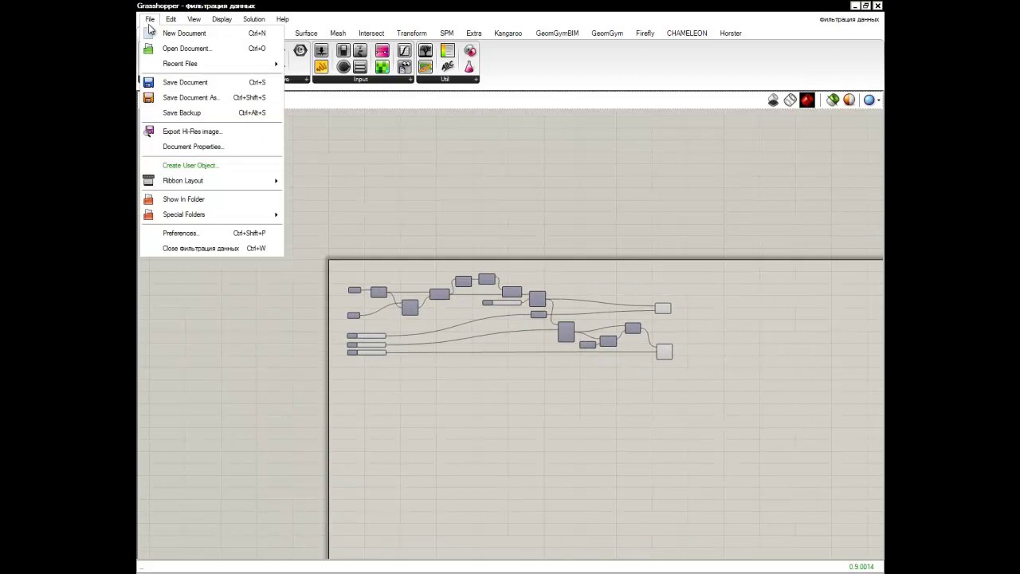
pyautogui.click(152, 33)
pyautogui.moveTo(817, 7); pyautogui.dragTo(883, 11)
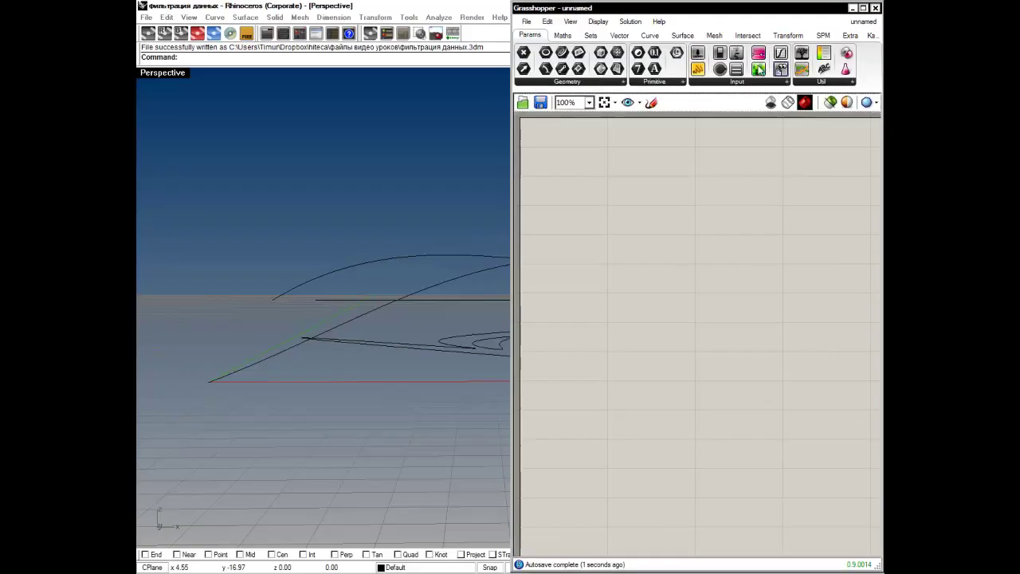
pyautogui.moveTo(398, 4); pyautogui.dragTo(138, 26)
# Start a new Rhino model from the Large Objects - Meters template and maximize the Perspective viewport.
pyautogui.click(144, 8)
pyautogui.click(149, 19)
pyautogui.click(148, 19)
pyautogui.click(158, 32)
pyautogui.click(325, 318)
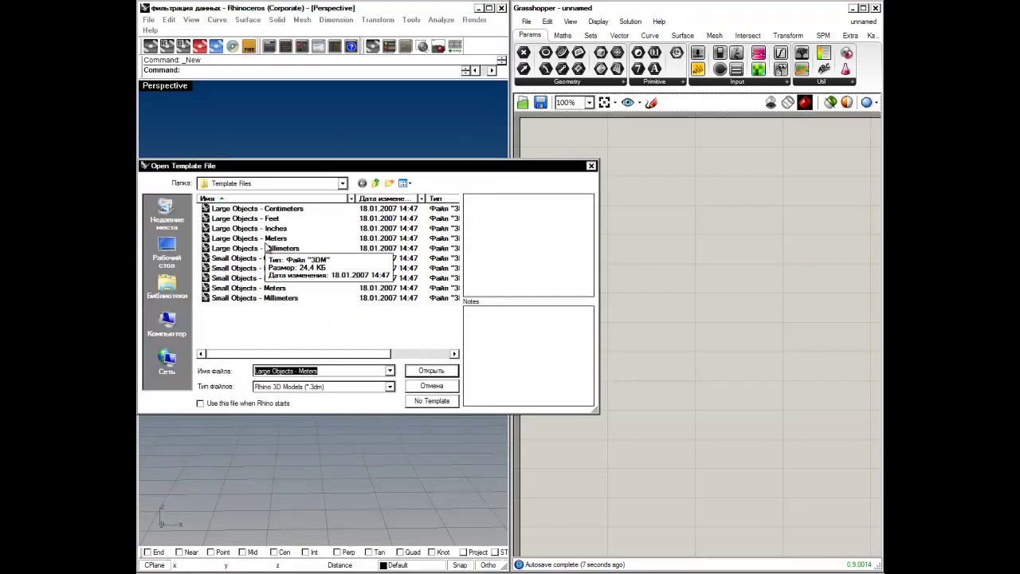
pyautogui.doubleClick(270, 239)
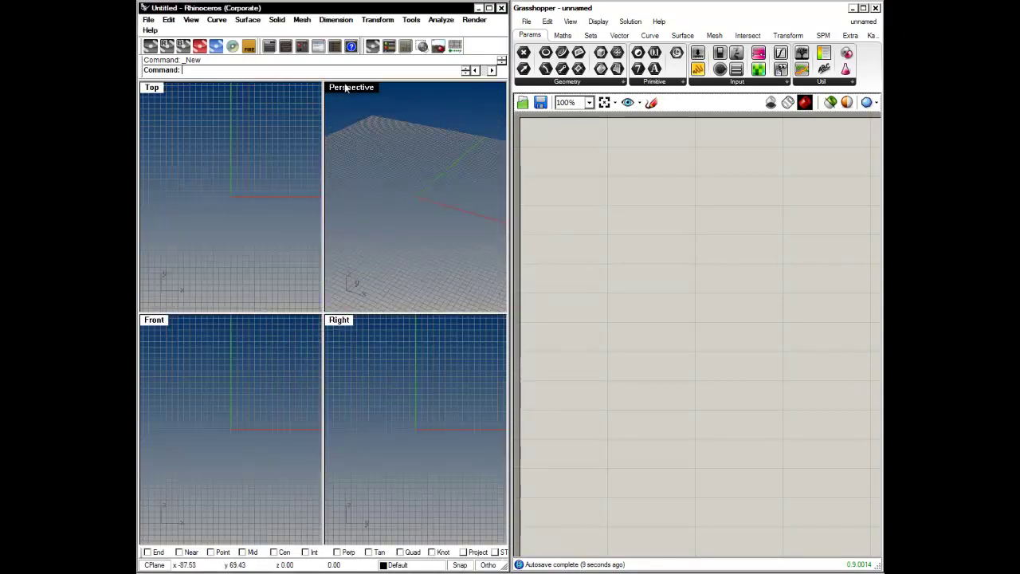
pyautogui.doubleClick(346, 90)
# Draw a nearly straight three-point interpolated curve with InterpCrv, starting near the origin and following the X axis.
pyautogui.moveTo(433, 239); pyautogui.dragTo(327, 368, button='right')
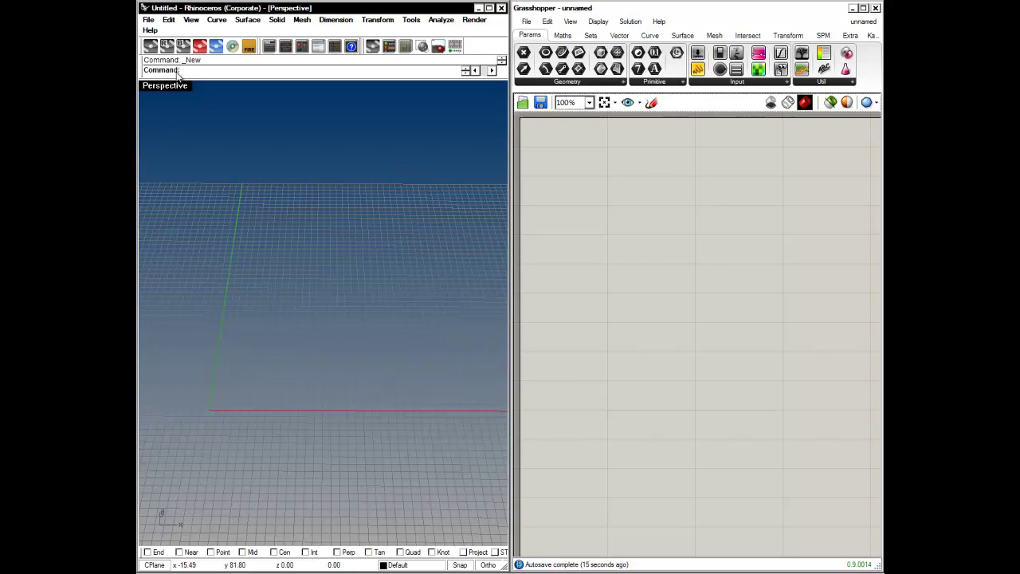
pyautogui.write('i')
pyautogui.press('BackSpace')
pyautogui.write('in')
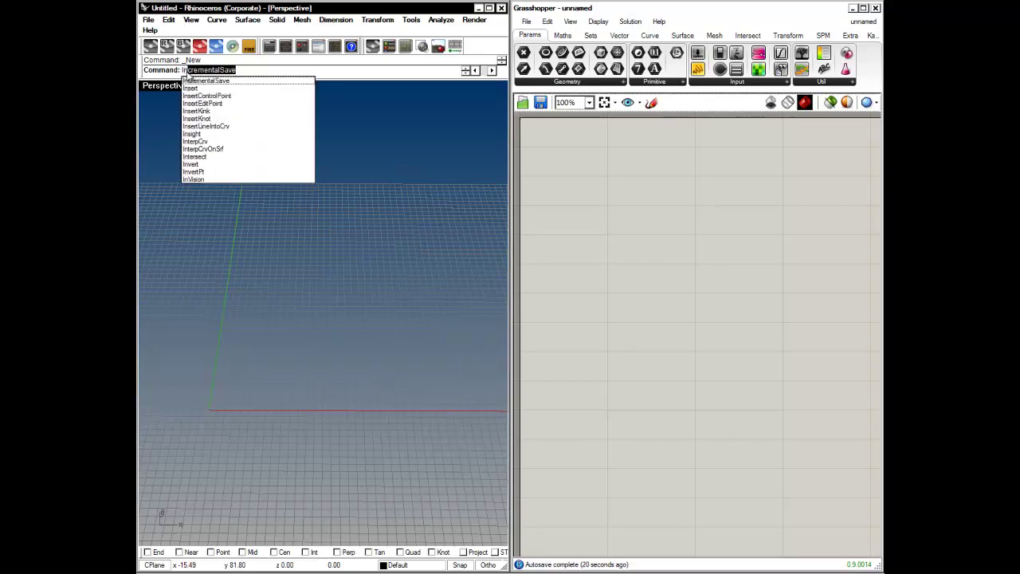
pyautogui.click(203, 142)
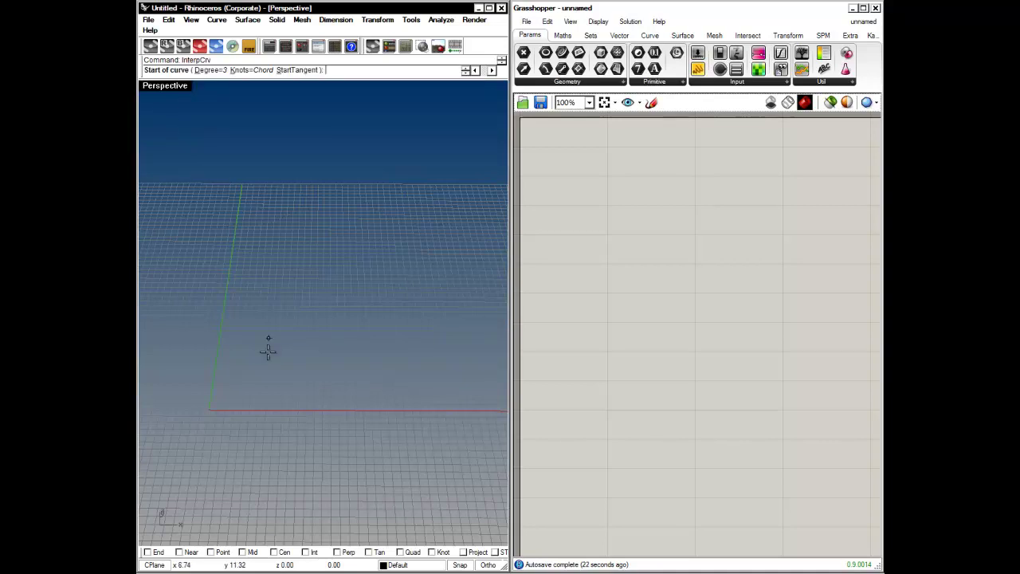
pyautogui.moveTo(218, 419); pyautogui.dragTo(215, 460, button='right')
pyautogui.scroll(4, 217, 414)
pyautogui.click(212, 408)
pyautogui.click(324, 411)
pyautogui.click(470, 418)
pyautogui.press('Return')
# Duplicate the curve twice and space the copies along the Y axis to get three parallel curves.
pyautogui.click(455, 417)
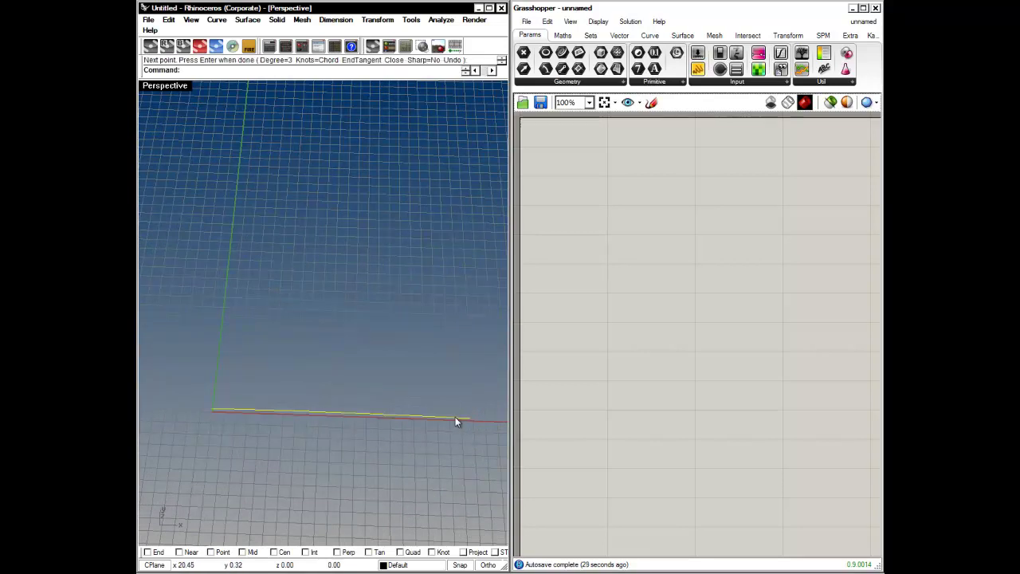
pyautogui.moveTo(428, 416); pyautogui.dragTo(418, 234)
pyautogui.hotkey('ctrl', 'c')
pyautogui.hotkey('ctrl', 'v')
pyautogui.click(427, 279)
pyautogui.keyDown('shift'); pyautogui.moveTo(389, 321); pyautogui.dragTo(350, 372, button='right'); pyautogui.keyUp('shift')
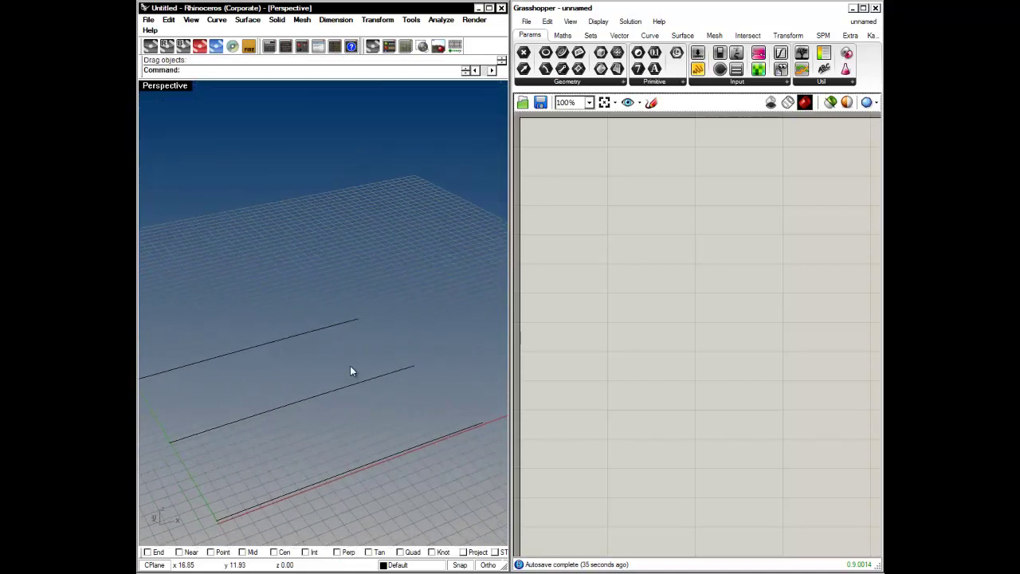
# Add a Curve parameter to the Grasshopper canvas and reference the three parallel Rhino curves in order.
pyautogui.moveTo(562, 51); pyautogui.dragTo(580, 167)
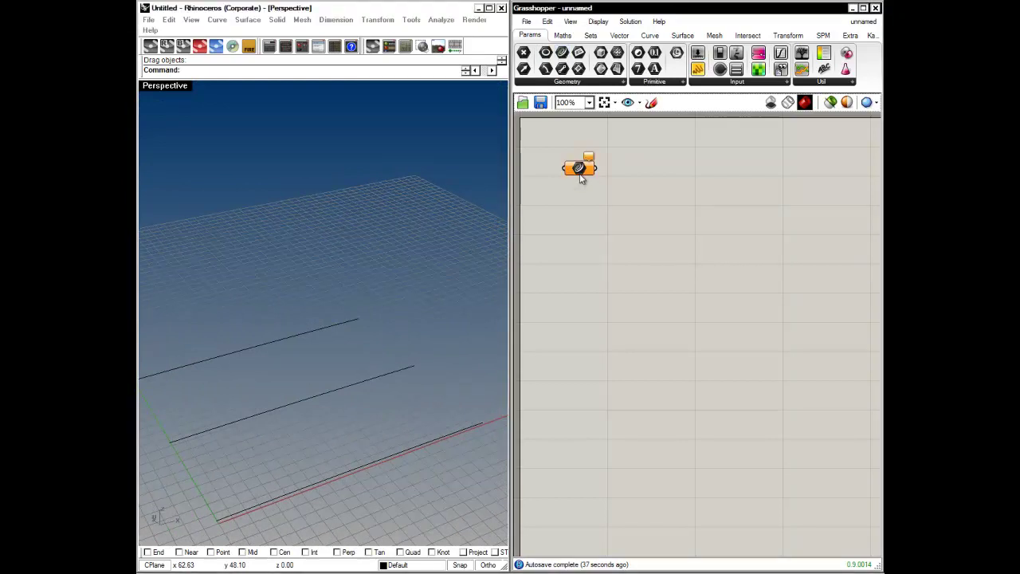
pyautogui.rightClick(579, 168)
pyautogui.click(620, 396)
pyautogui.click(333, 471)
pyautogui.click(281, 406)
pyautogui.click(251, 353)
pyautogui.press('Return')
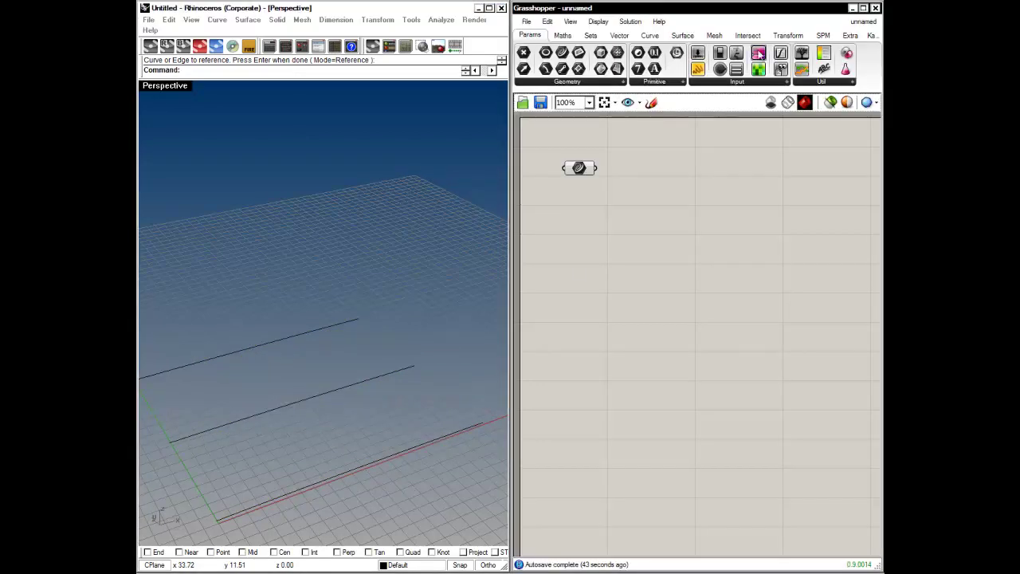
# Add a Loft component and connect the Curve parameter to its C input.
pyautogui.click(749, 35)
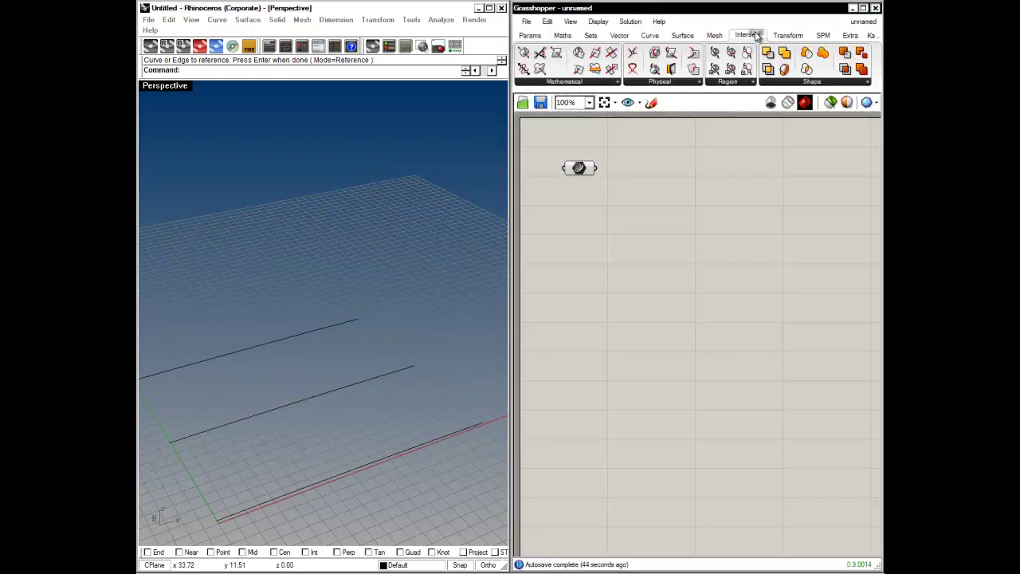
pyautogui.click(673, 36)
pyautogui.moveTo(677, 69); pyautogui.dragTo(599, 175)
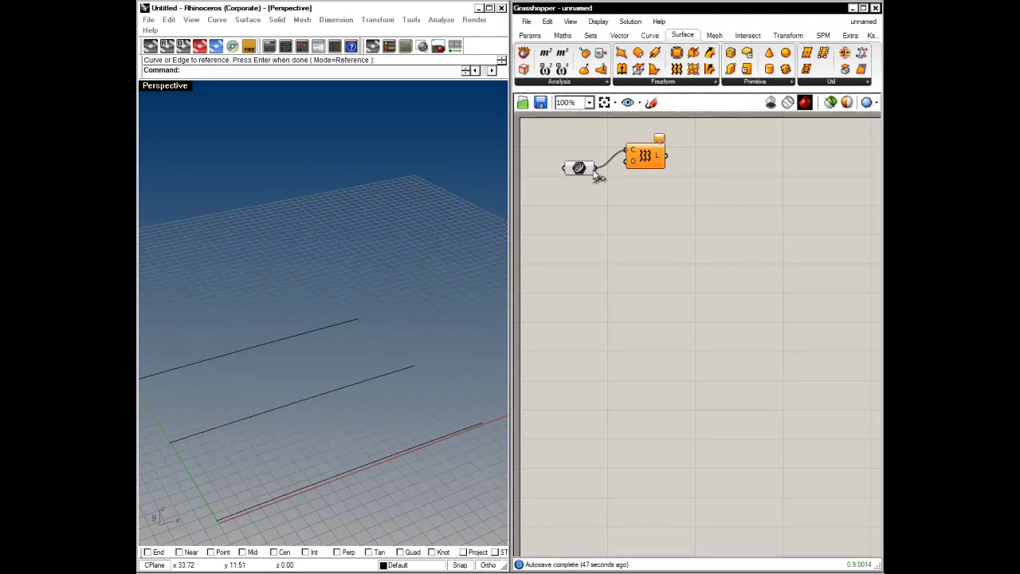
pyautogui.moveTo(656, 158); pyautogui.dragTo(659, 173)
# Set the normal document preview color to light grey with saturation 0, value 86 and alpha 255.
pyautogui.moveTo(402, 402); pyautogui.dragTo(406, 434, button='right')
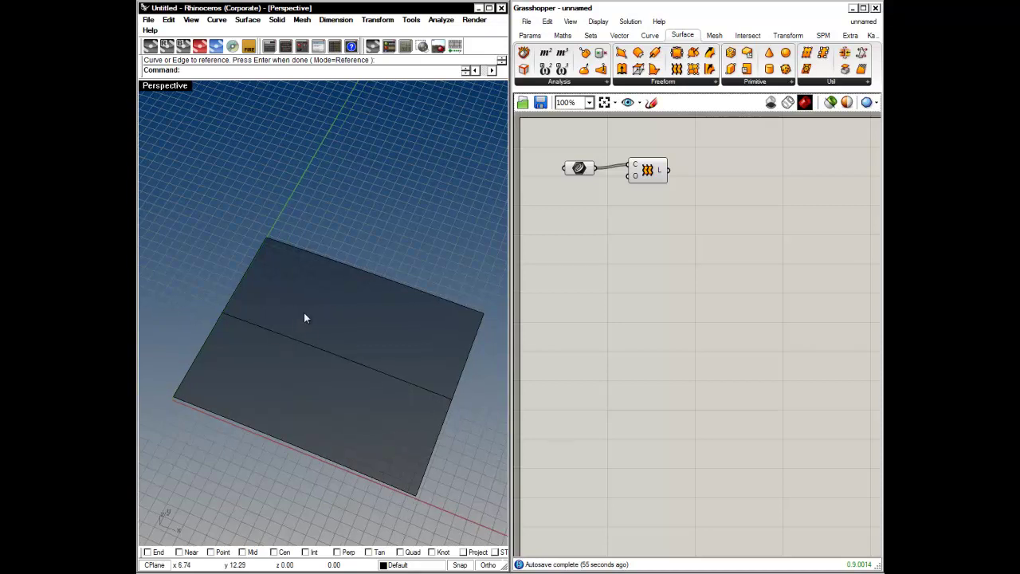
pyautogui.moveTo(266, 406); pyautogui.dragTo(430, 330, button='right')
pyautogui.click(869, 103)
pyautogui.click(821, 155)
pyautogui.click(844, 106)
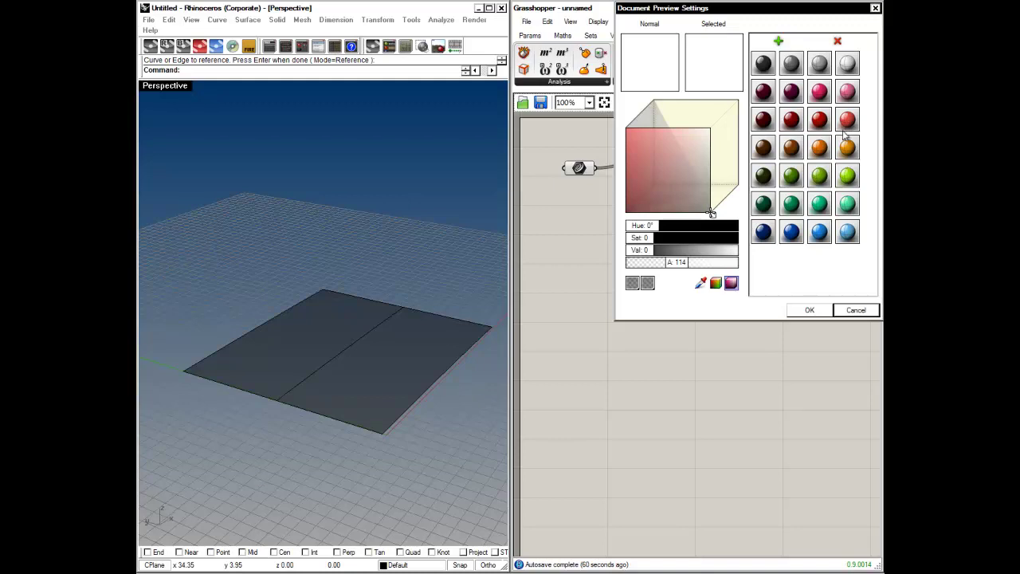
pyautogui.moveTo(710, 214); pyautogui.dragTo(739, 107)
pyautogui.moveTo(679, 264); pyautogui.dragTo(745, 265)
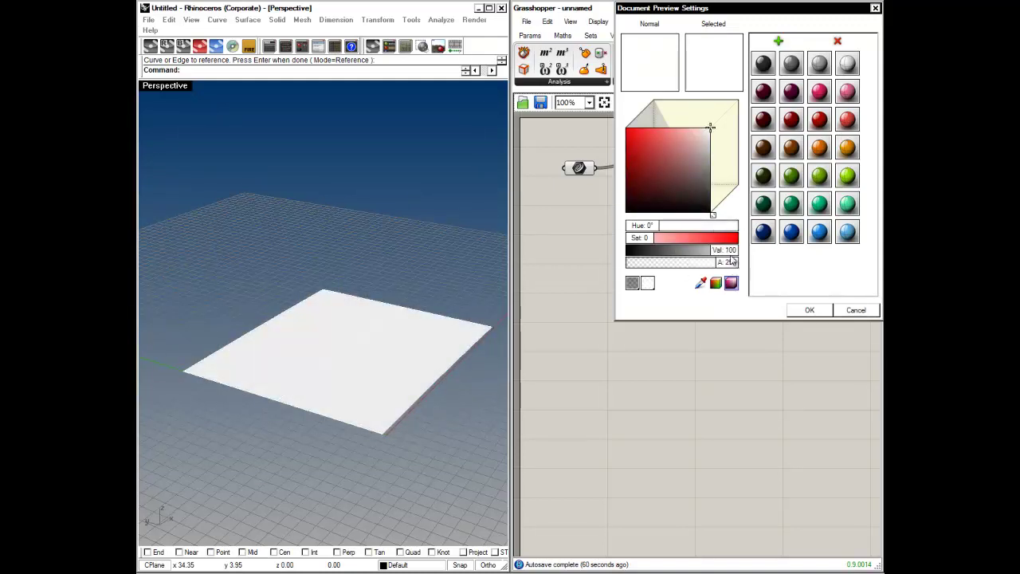
pyautogui.moveTo(710, 128); pyautogui.dragTo(714, 143)
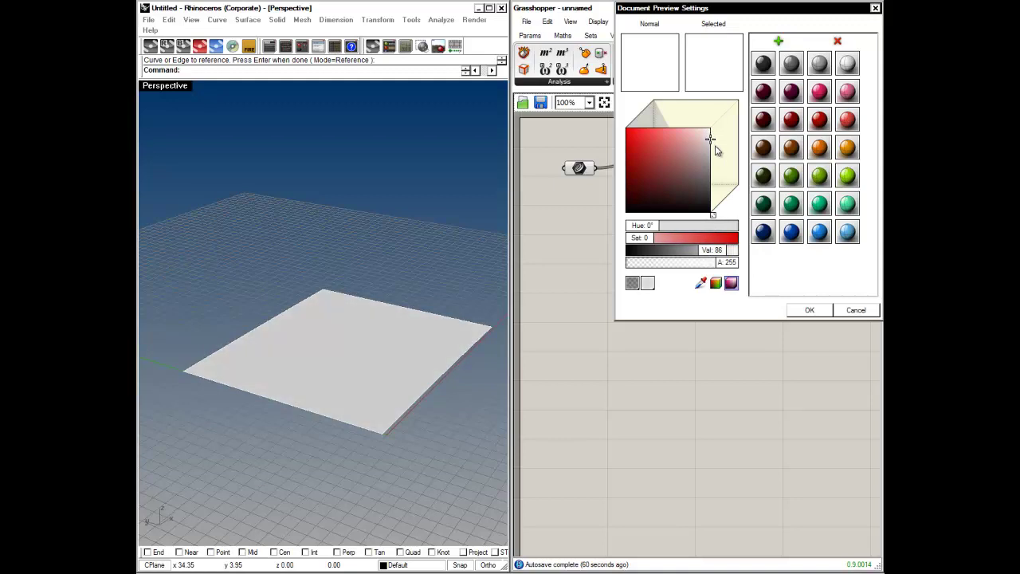
pyautogui.click(821, 312)
# Select the three loft curves in Rhino and turn on their control points.
pyautogui.moveTo(439, 339); pyautogui.dragTo(453, 474, button='right')
pyautogui.moveTo(452, 468); pyautogui.dragTo(199, 265)
pyautogui.click(362, 381)
pyautogui.moveTo(363, 381); pyautogui.dragTo(467, 460, button='right')
pyautogui.moveTo(468, 460); pyautogui.dragTo(221, 302)
pyautogui.press('F10')
# Raise the central control point of the middle curve high and a neighbouring point slightly to arch the loft.
pyautogui.moveTo(319, 335); pyautogui.dragTo(331, 368, button='right')
pyautogui.click(311, 342)
pyautogui.moveTo(317, 351); pyautogui.dragTo(319, 231)
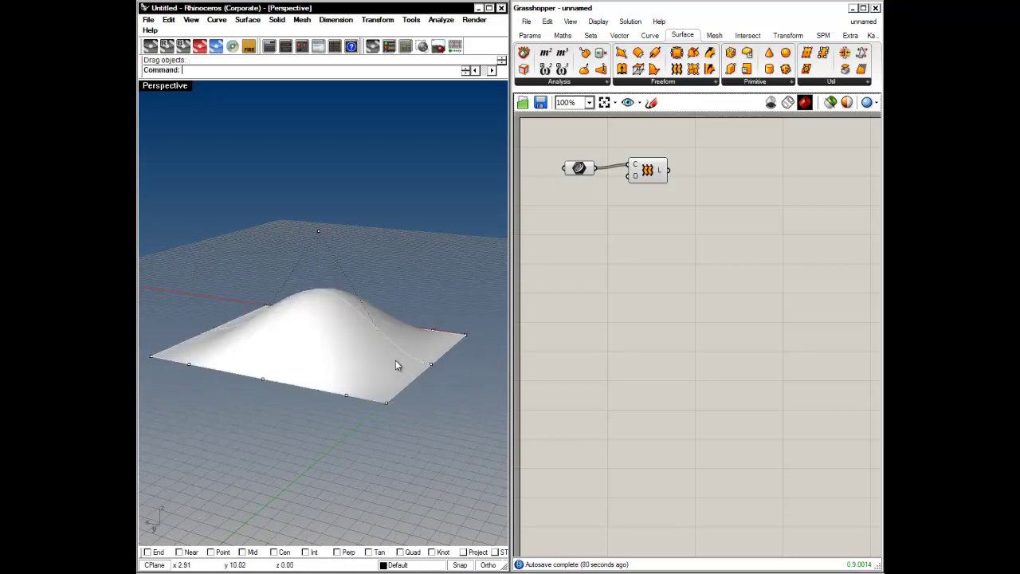
pyautogui.moveTo(396, 360); pyautogui.dragTo(394, 327)
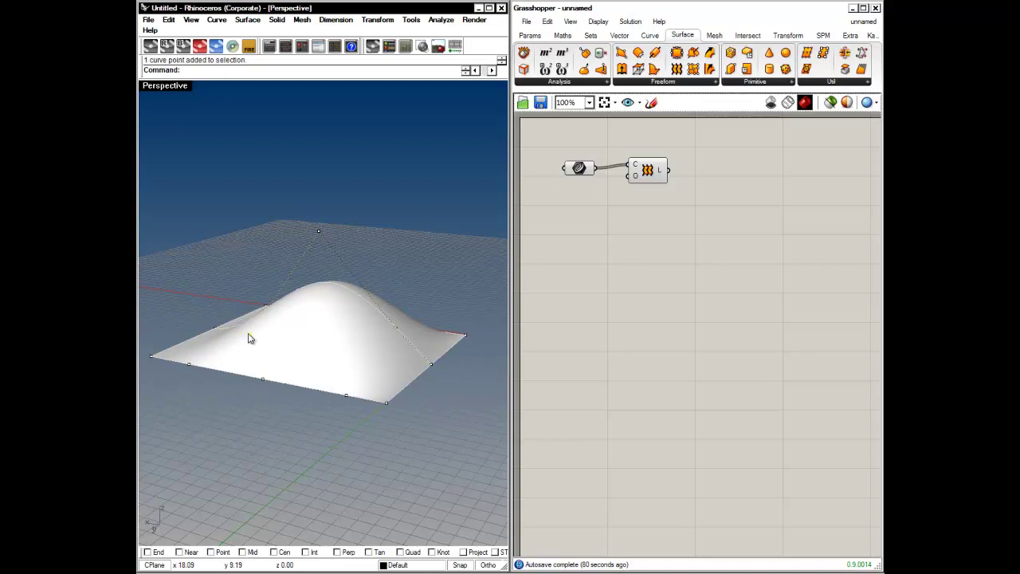
pyautogui.moveTo(262, 258); pyautogui.dragTo(421, 441, button='right')
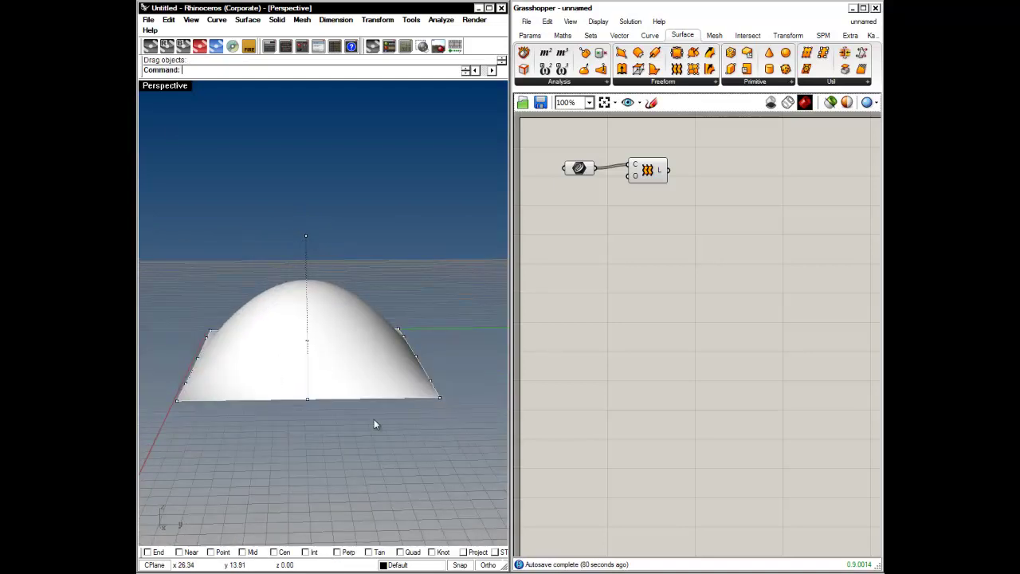
pyautogui.moveTo(351, 407); pyautogui.dragTo(330, 279, button='right')
pyautogui.scroll(6, 351, 352)
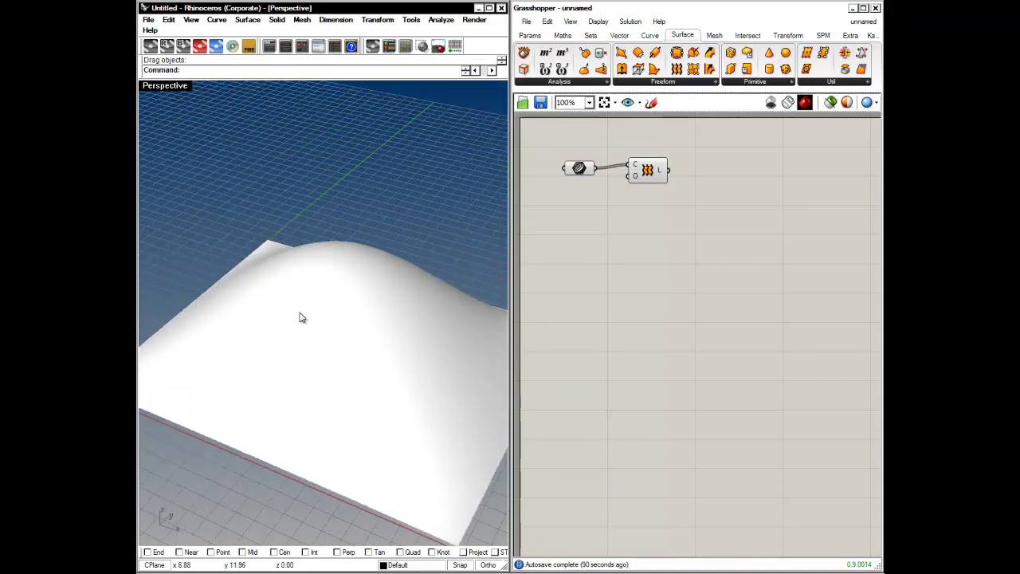
pyautogui.moveTo(310, 292); pyautogui.dragTo(428, 299, button='right')
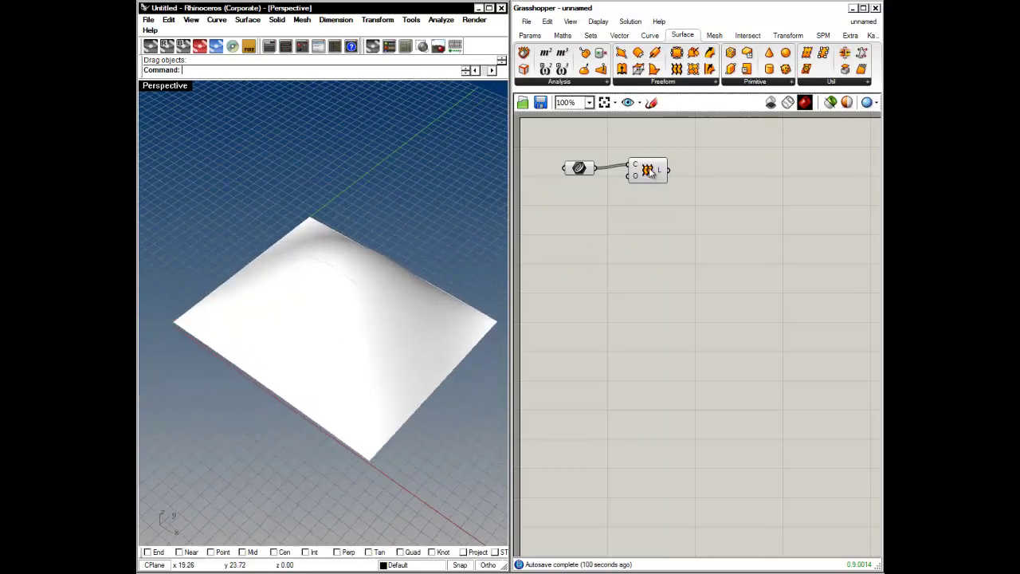
# Reposition the Curve parameter and the Loft component on the Grasshopper canvas.
pyautogui.click(647, 171)
pyautogui.click(672, 234)
pyautogui.moveTo(580, 173); pyautogui.dragTo(557, 164)
pyautogui.click(688, 200)
pyautogui.moveTo(645, 173); pyautogui.dragTo(636, 173)
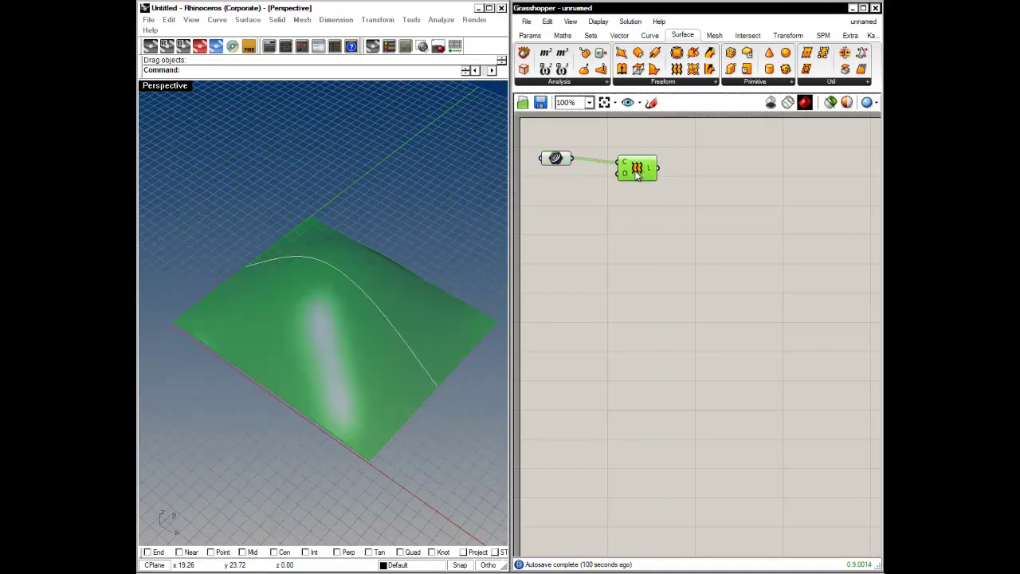
pyautogui.click(681, 238)
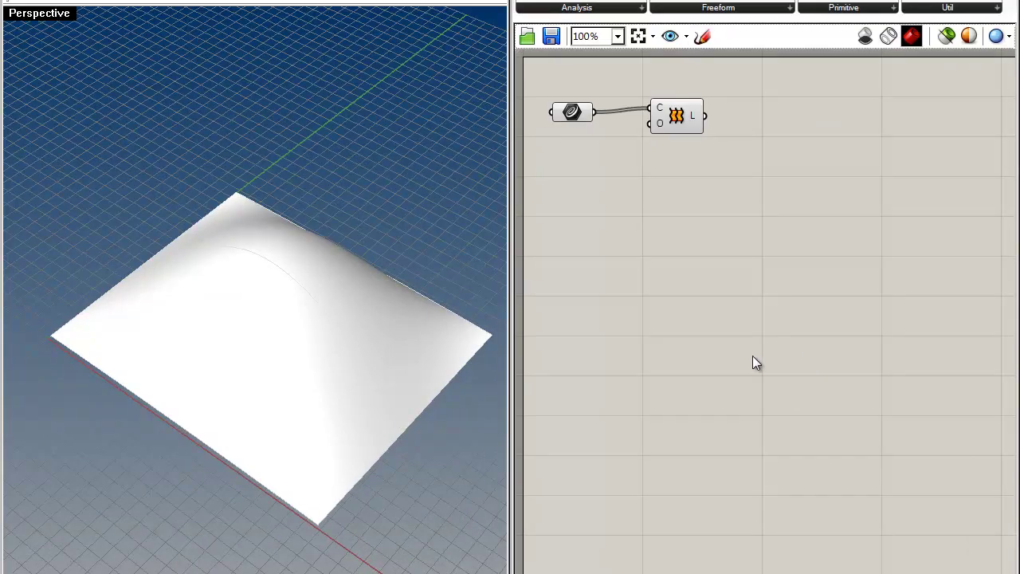
# Add a Surface Split component to the canvas and place it well clear of the Loft component.
pyautogui.moveTo(227, 393); pyautogui.dragTo(390, 375, button='right')
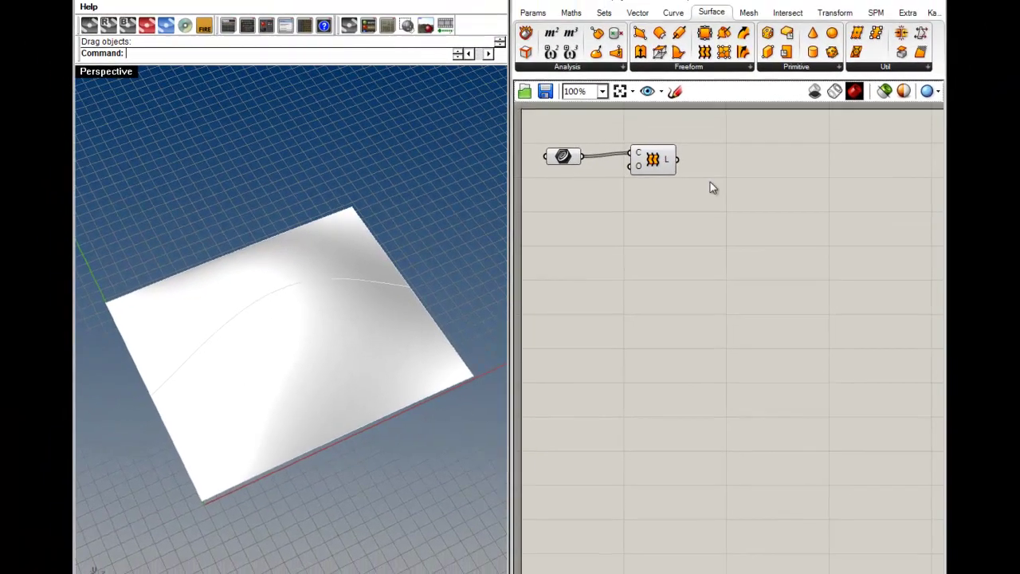
pyautogui.click(787, 13)
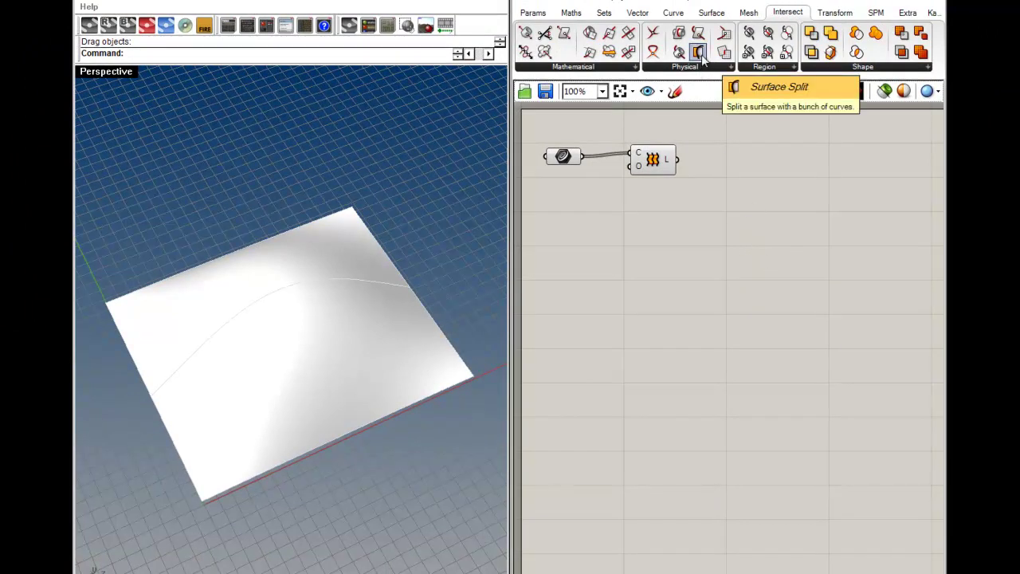
pyautogui.moveTo(702, 54); pyautogui.dragTo(769, 195)
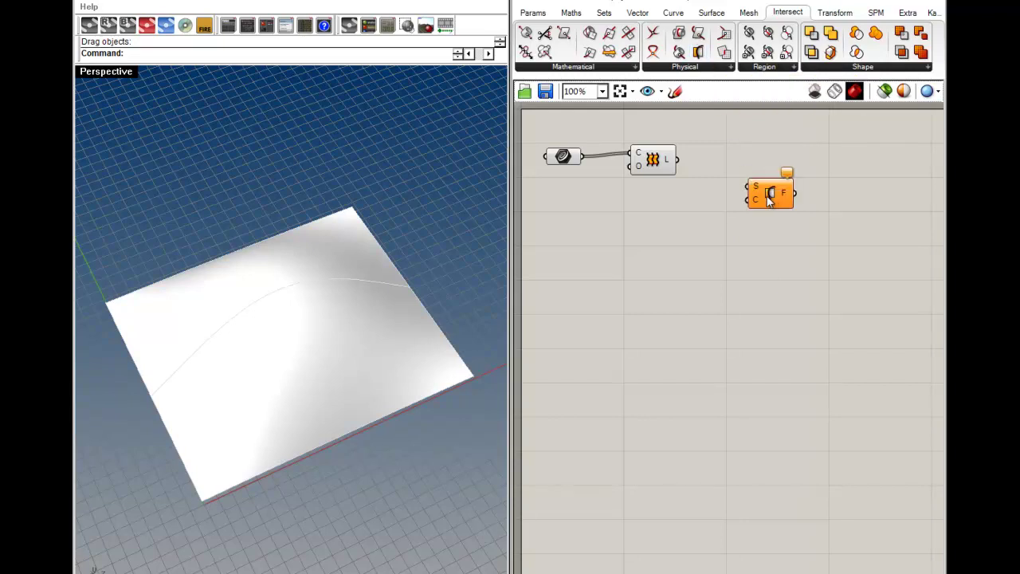
pyautogui.scroll(3, 748, 165)
pyautogui.moveTo(753, 180)
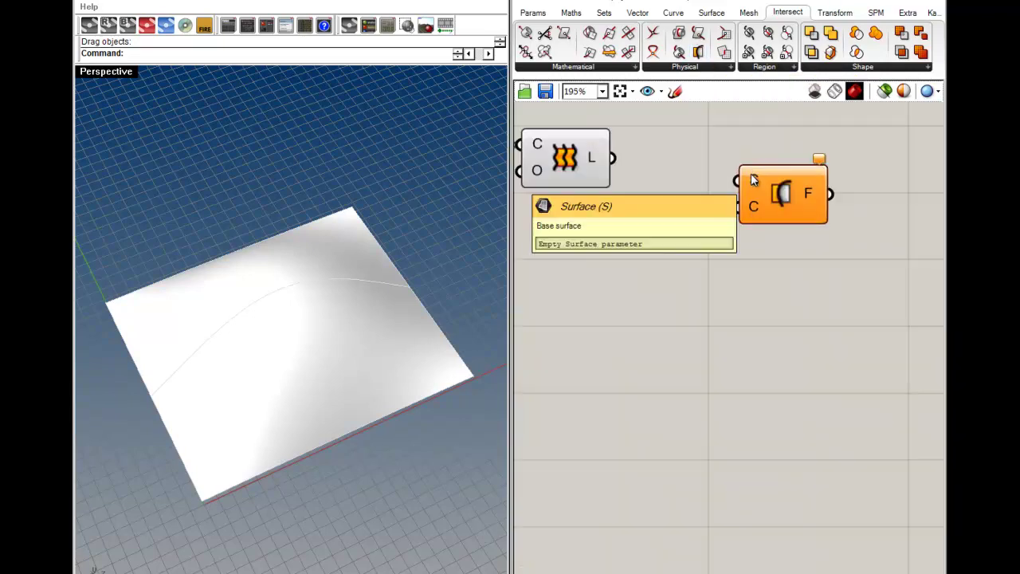
pyautogui.moveTo(753, 217)
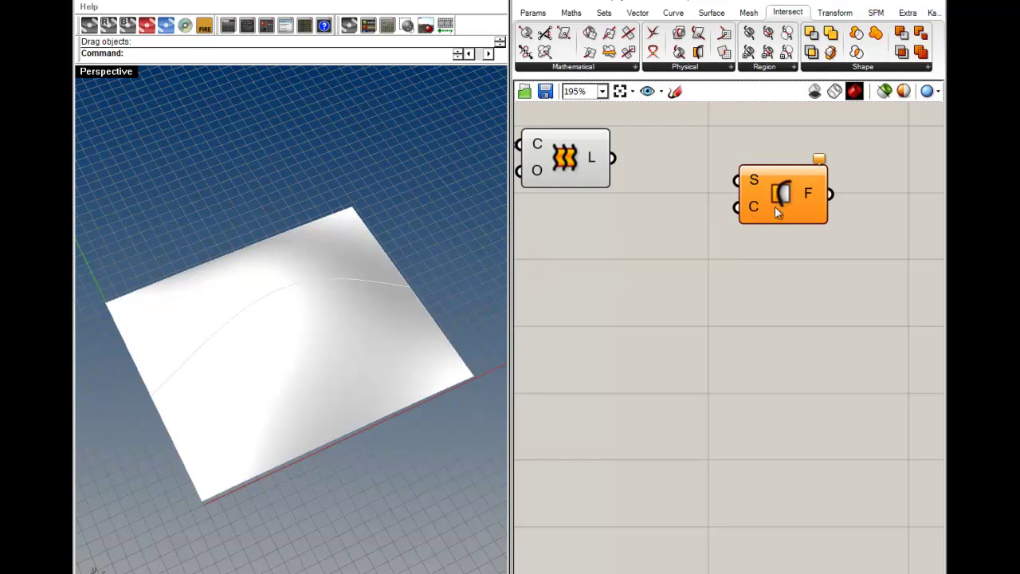
pyautogui.moveTo(778, 207); pyautogui.dragTo(786, 183)
pyautogui.moveTo(588, 255); pyautogui.dragTo(710, 288, button='right')
pyautogui.scroll(-3, 709, 288)
pyautogui.moveTo(745, 254); pyautogui.dragTo(818, 267)
pyautogui.click(620, 250)
# Lower the opacity of the document preview color so the loft is drawn semi-transparent.
pyautogui.moveTo(263, 430); pyautogui.dragTo(335, 399, button='right')
pyautogui.click(904, 91)
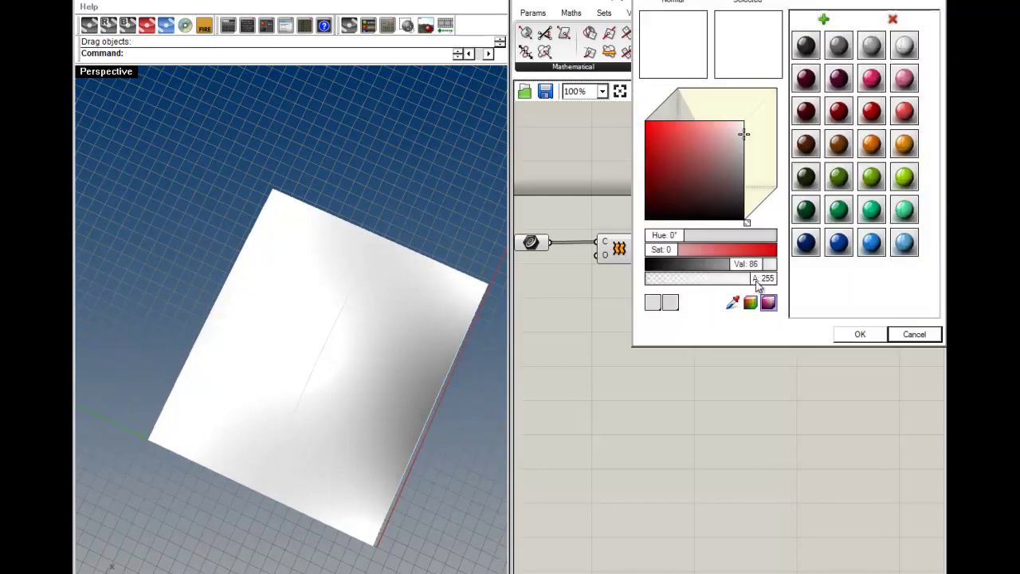
pyautogui.click(883, 335)
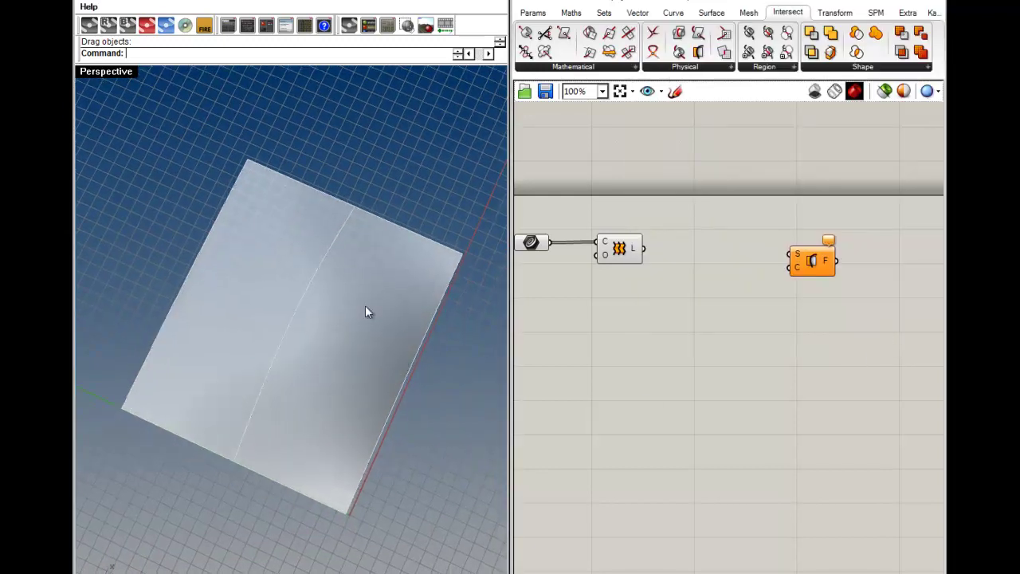
# Draw a large closed bean-shaped interpolated curve through five points within the loft's outline, seen from above.
pyautogui.moveTo(402, 334); pyautogui.dragTo(196, 133, button='right')
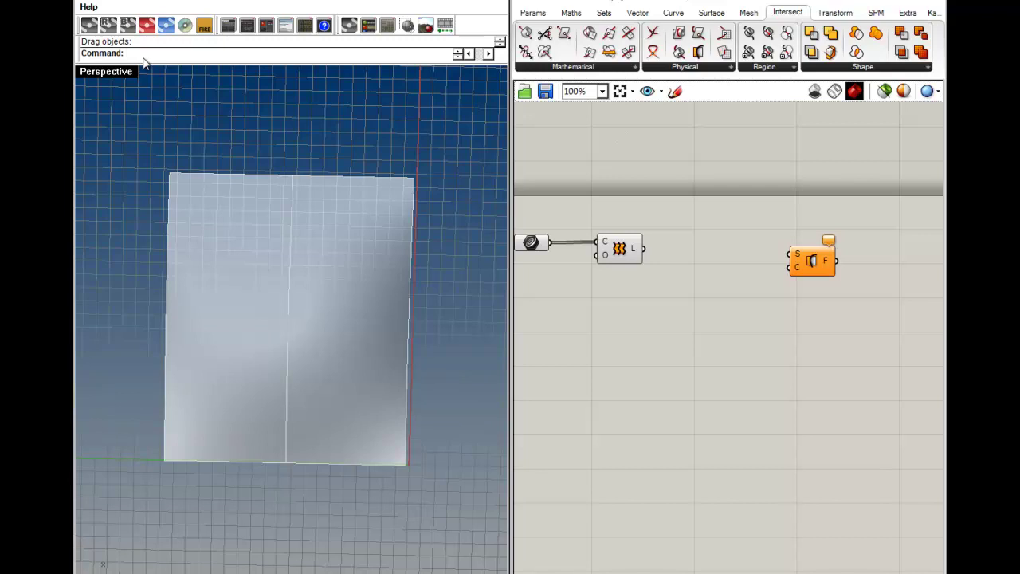
pyautogui.write('IncrementalSave')
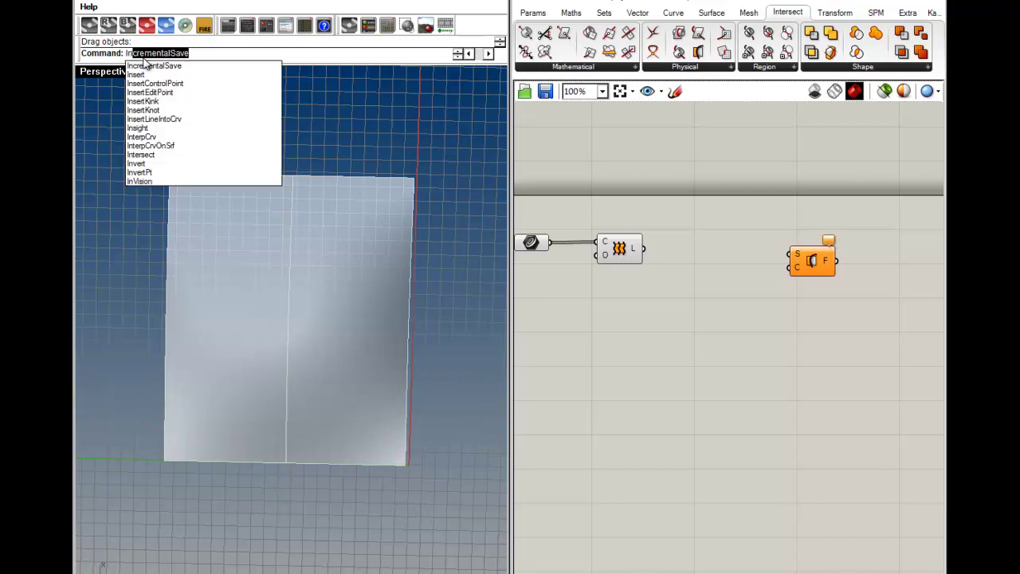
pyautogui.click(143, 136)
pyautogui.click(232, 222)
pyautogui.click(382, 381)
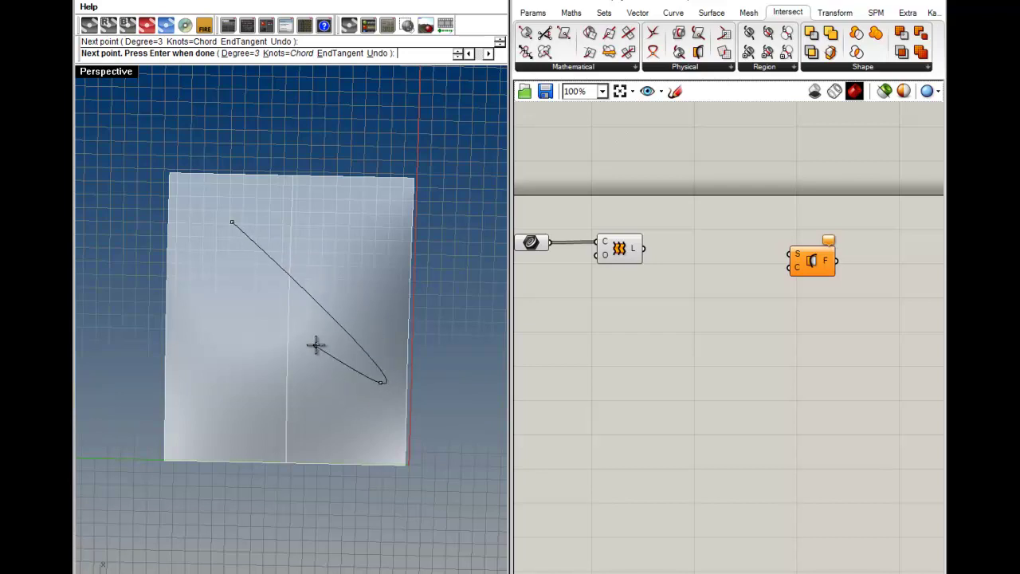
pyautogui.click(275, 332)
pyautogui.click(268, 431)
pyautogui.click(188, 346)
pyautogui.click(232, 223)
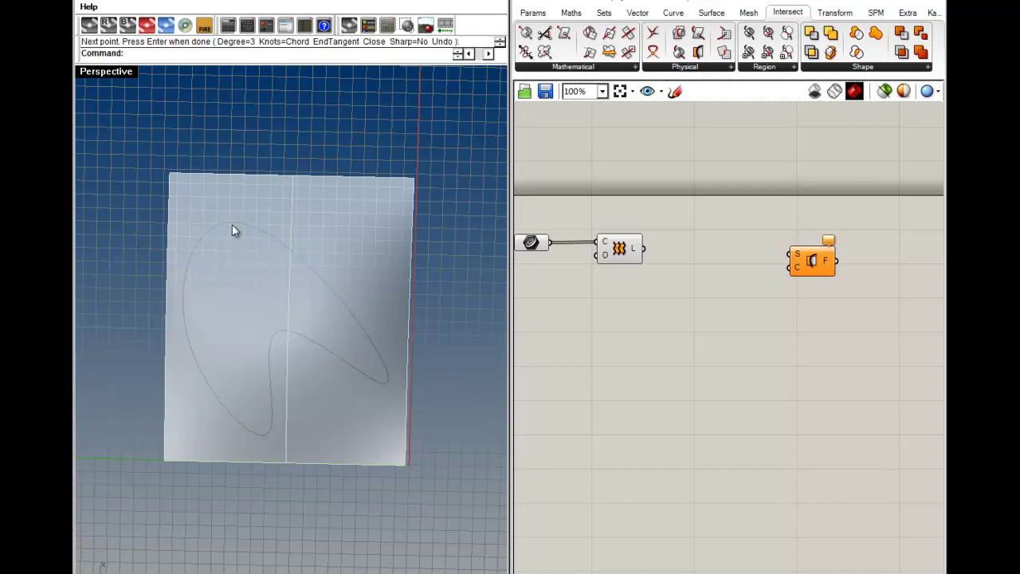
# Draw a small closed interpolated curve through three points inside the large closed curve.
pyautogui.press('Return')
pyautogui.click(252, 347)
pyautogui.click(257, 302)
pyautogui.click(232, 315)
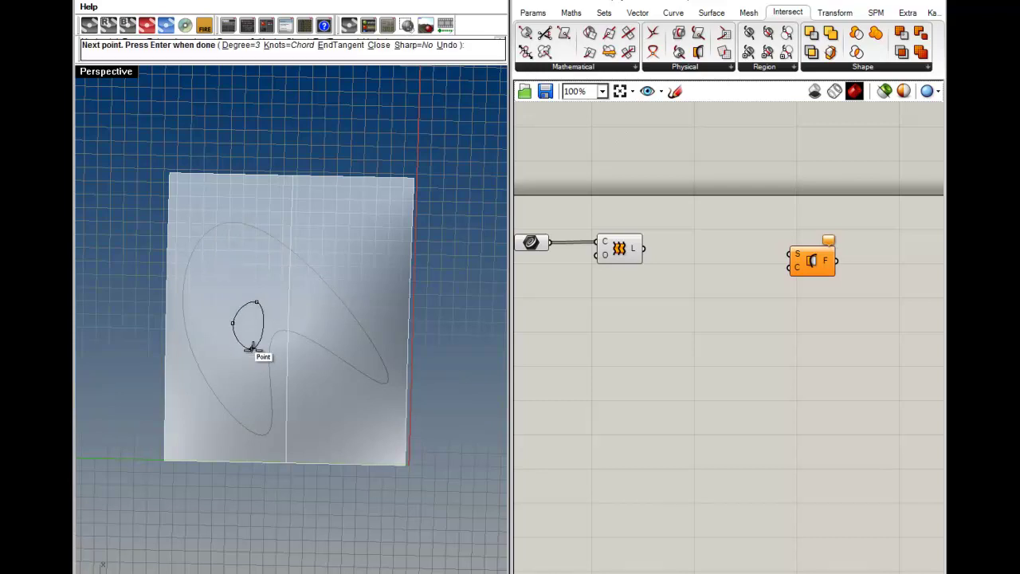
pyautogui.click(252, 348)
# Duplicate the Curve parameter and assign both closed Rhino curves to the copy as multiple curves.
pyautogui.moveTo(616, 258); pyautogui.dragTo(676, 272, button='right')
pyautogui.keyDown('alt'); pyautogui.moveTo(596, 259); pyautogui.dragTo(591, 302); pyautogui.keyUp('alt')
pyautogui.rightClick(589, 299)
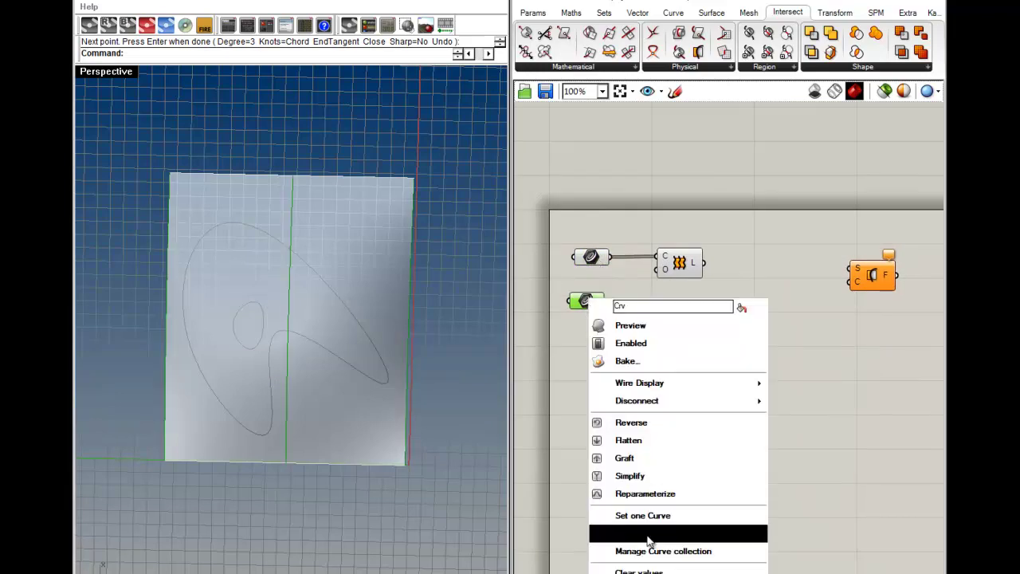
pyautogui.click(652, 533)
pyautogui.click(268, 349)
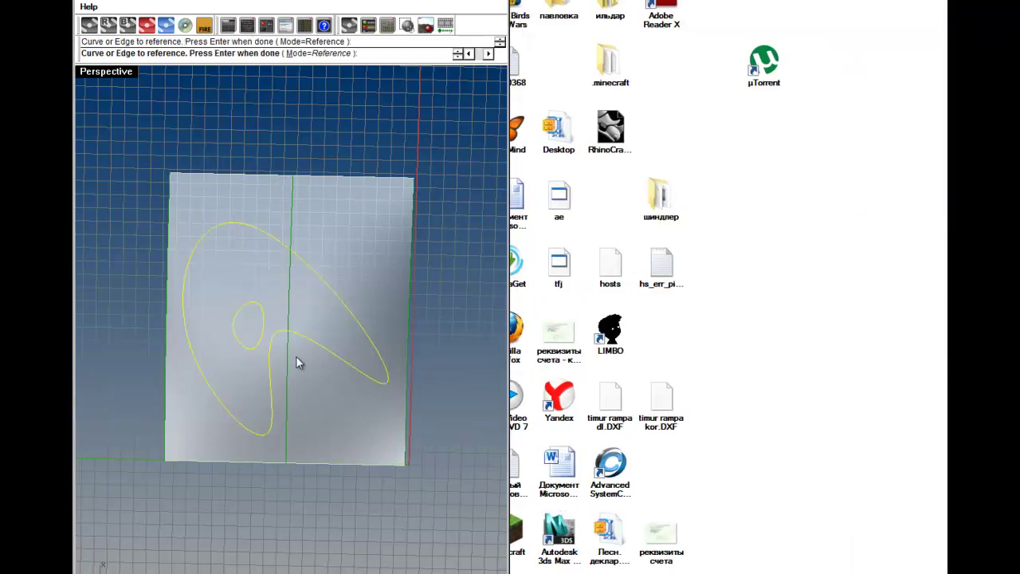
pyautogui.press('Return')
pyautogui.click(627, 403)
# Move the new Curve parameter further below the first one and line up the Surface Split component with the Loft.
pyautogui.moveTo(587, 301); pyautogui.dragTo(602, 335)
pyautogui.click(586, 370)
pyautogui.moveTo(204, 419); pyautogui.dragTo(230, 212, button='right')
pyautogui.scroll(8, 266, 375)
pyautogui.moveTo(298, 371); pyautogui.dragTo(334, 502, button='right')
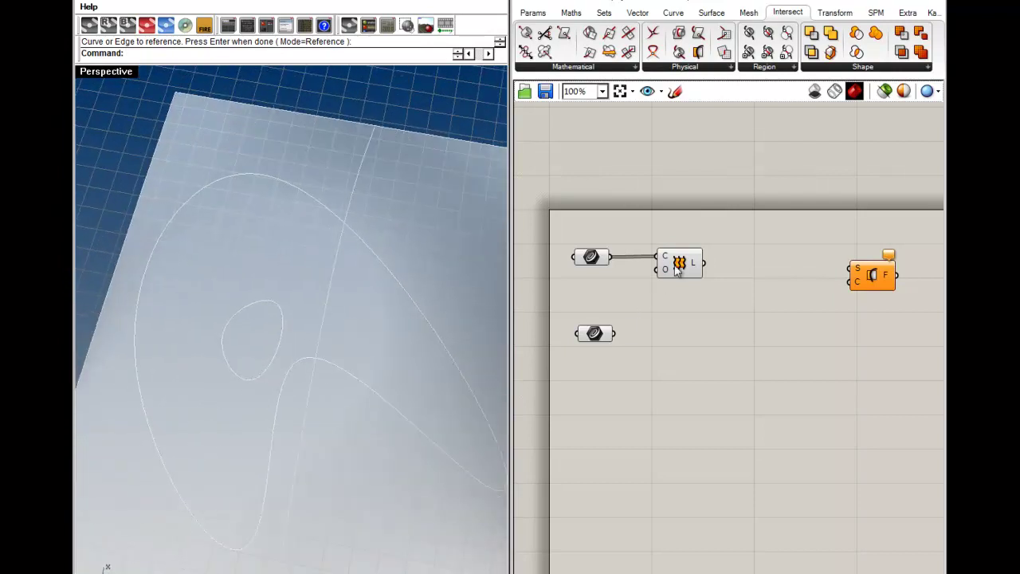
pyautogui.click(666, 274)
pyautogui.moveTo(149, 362); pyautogui.dragTo(314, 358, button='right')
pyautogui.click(626, 349)
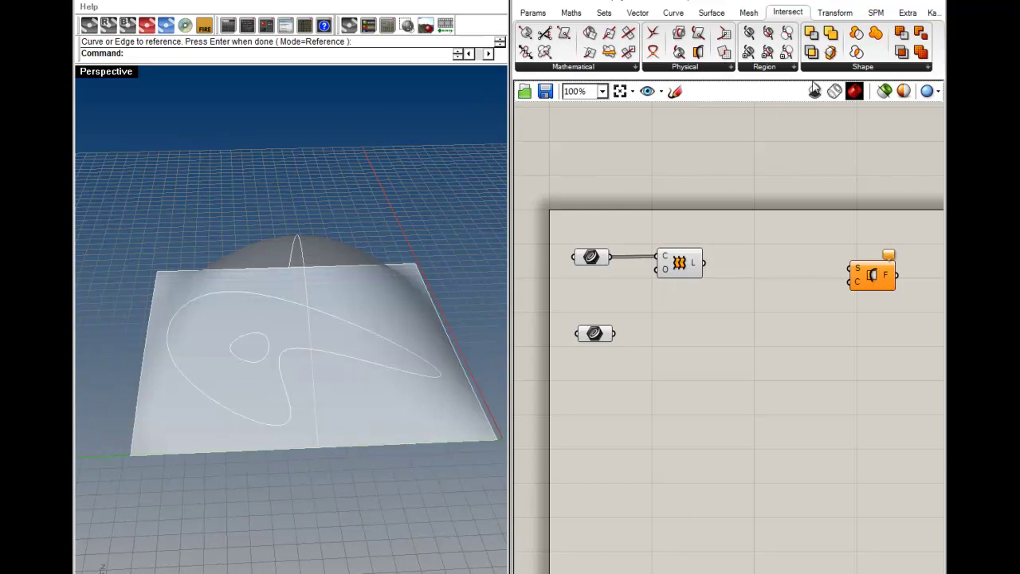
pyautogui.moveTo(877, 287); pyautogui.dragTo(894, 275)
pyautogui.click(878, 341)
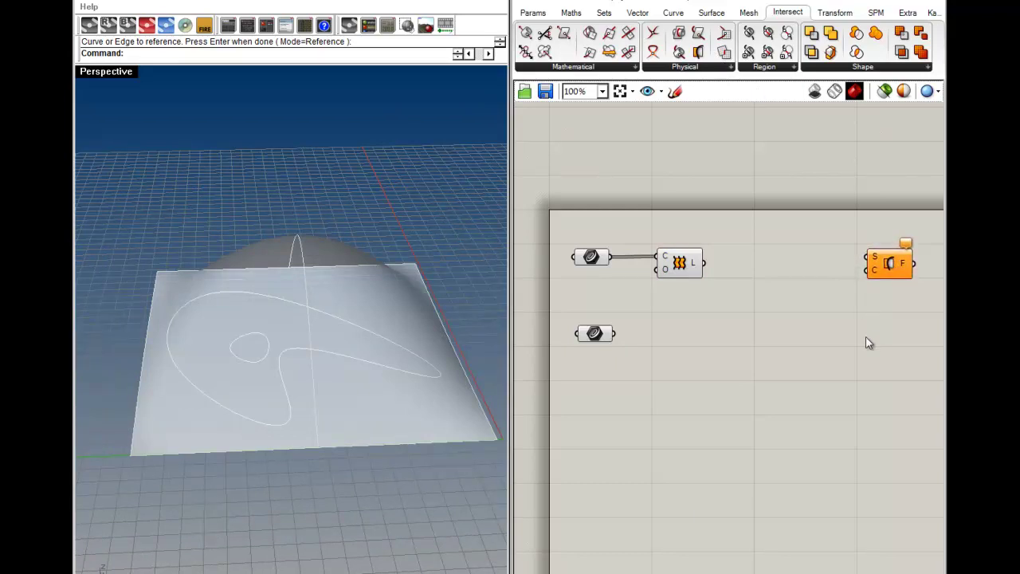
# Add a Project curve component to the canvas and feed the closed curves into its Curve input.
pyautogui.click(667, 12)
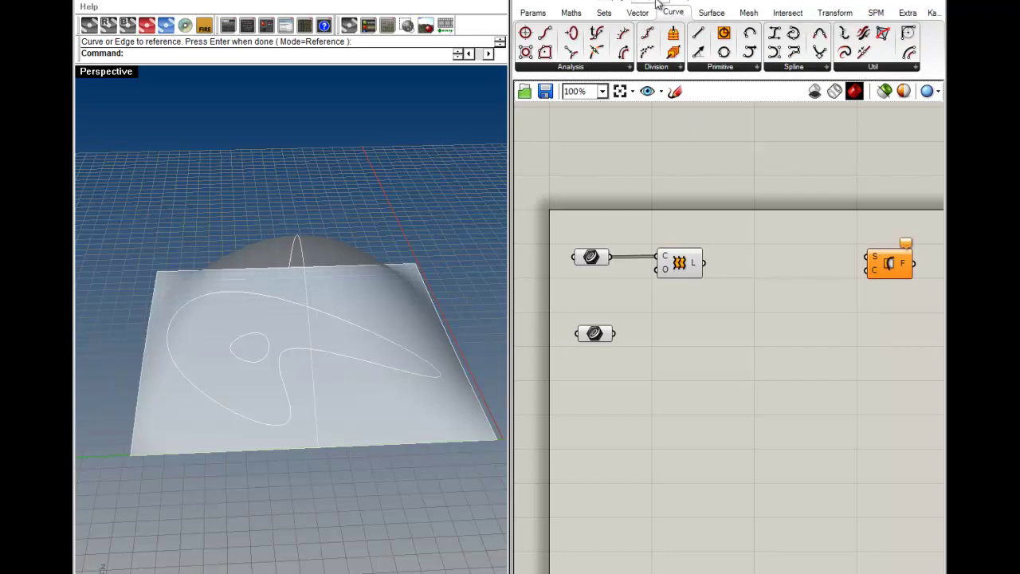
pyautogui.click(853, 67)
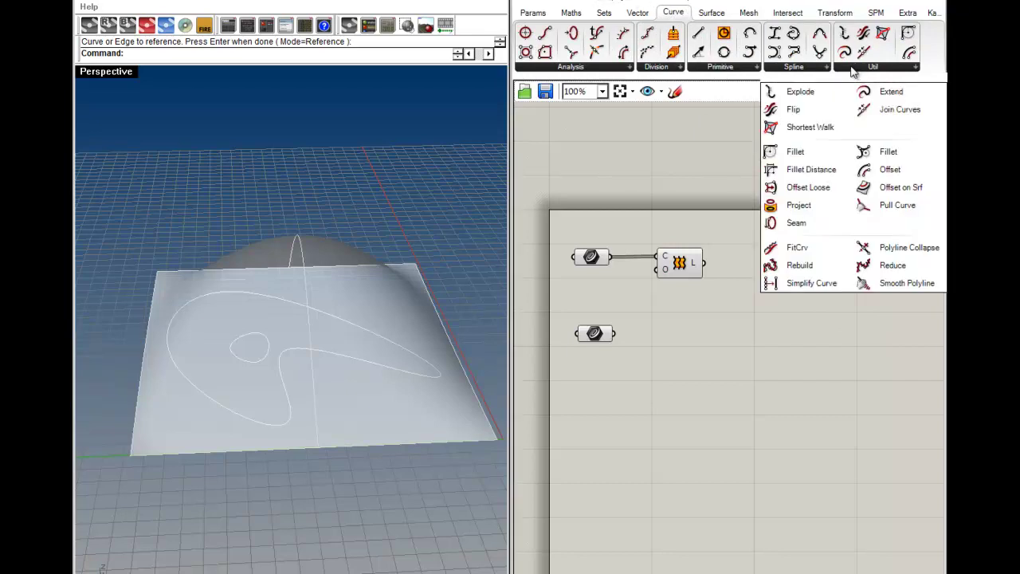
pyautogui.click(800, 209)
pyautogui.moveTo(744, 335); pyautogui.dragTo(601, 357)
pyautogui.scroll(3, 743, 293)
pyautogui.scroll(-3, 744, 332)
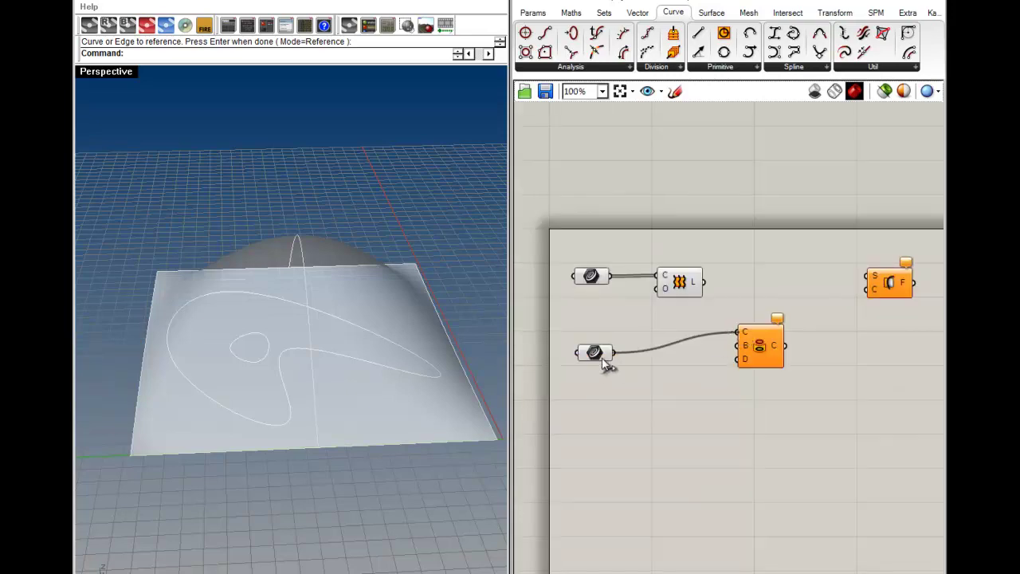
# Connect the Loft output to the Brep input of the Project component and shift the component slightly.
pyautogui.scroll(3, 725, 351)
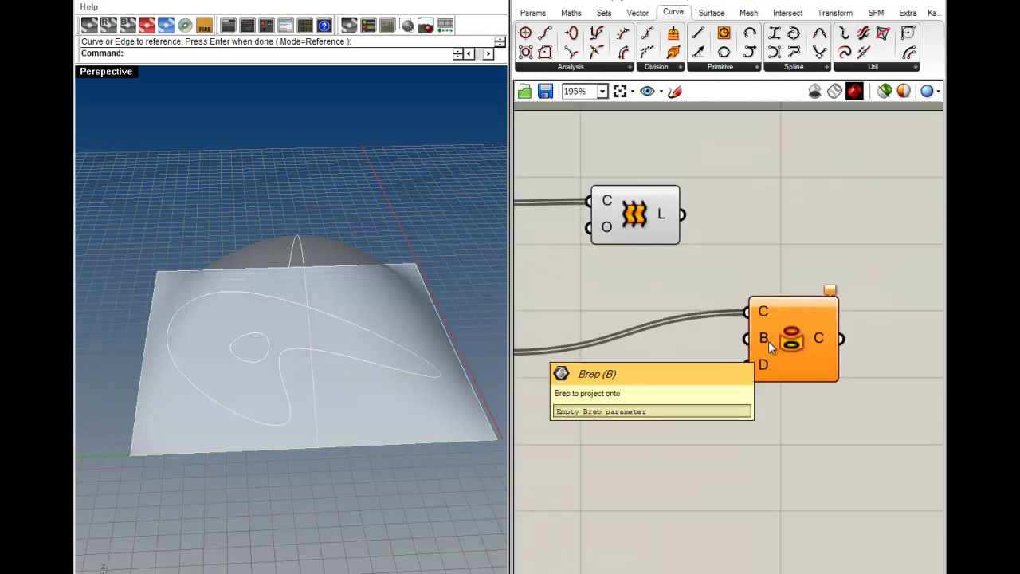
pyautogui.moveTo(747, 338); pyautogui.dragTo(682, 214)
pyautogui.moveTo(796, 345); pyautogui.dragTo(808, 334)
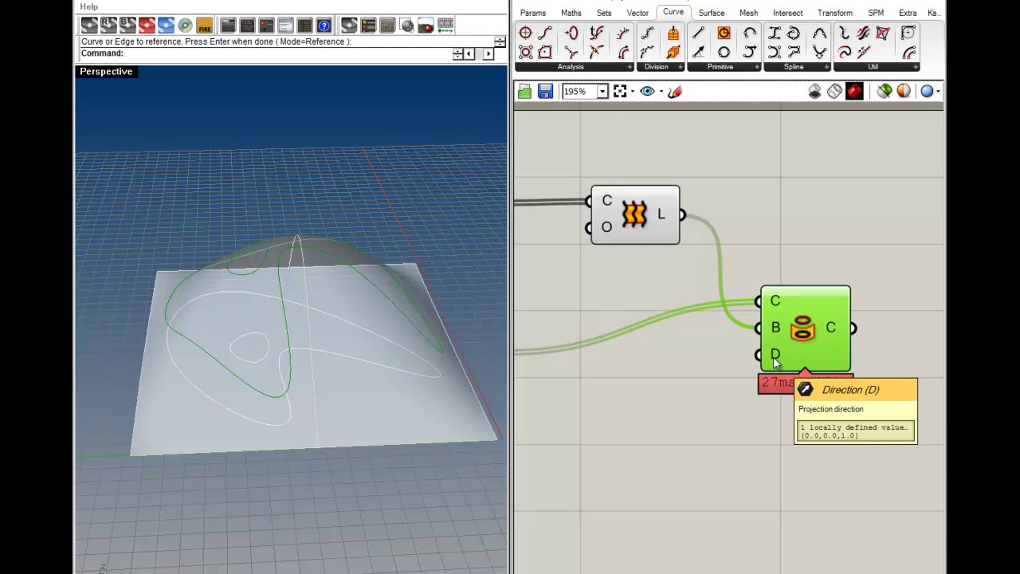
# Examine from above and from the sides how the projected curves lie on the arched loft.
pyautogui.moveTo(280, 262); pyautogui.dragTo(293, 420, button='right')
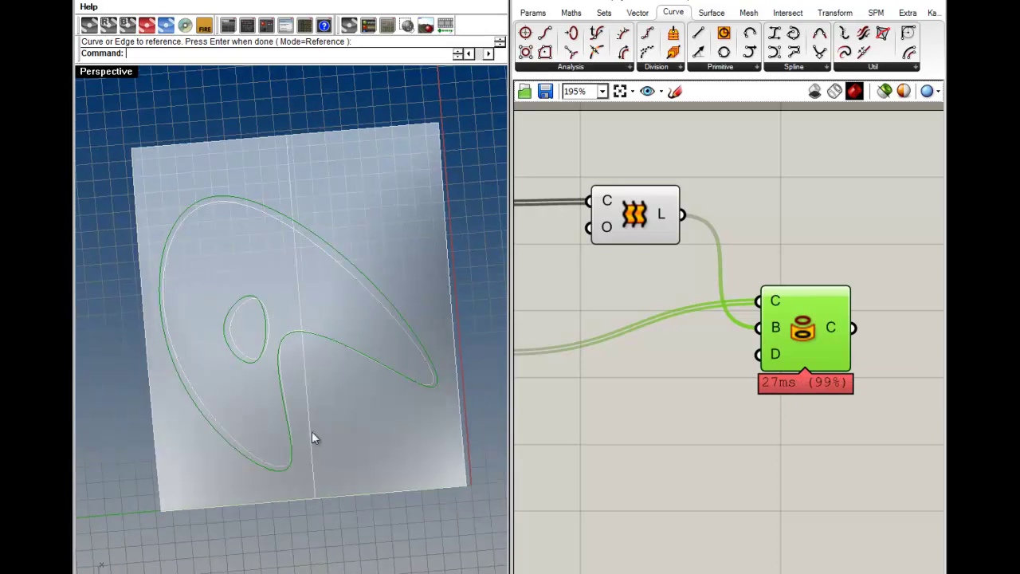
pyautogui.moveTo(223, 405); pyautogui.dragTo(298, 248, button='right')
pyautogui.moveTo(478, 359); pyautogui.dragTo(342, 359, button='right')
pyautogui.click(699, 300)
pyautogui.moveTo(798, 330); pyautogui.dragTo(800, 305)
pyautogui.moveTo(112, 302); pyautogui.dragTo(255, 351, button='right')
pyautogui.click(754, 465)
pyautogui.click(801, 313)
pyautogui.click(790, 406)
pyautogui.moveTo(428, 364); pyautogui.dragTo(167, 347, button='right')
pyautogui.click(622, 225)
pyautogui.click(731, 405)
# Turn off the preview of the Curve parameter that holds the two closed curves.
pyautogui.scroll(-2, 647, 343)
pyautogui.moveTo(647, 343); pyautogui.dragTo(747, 368, button='right')
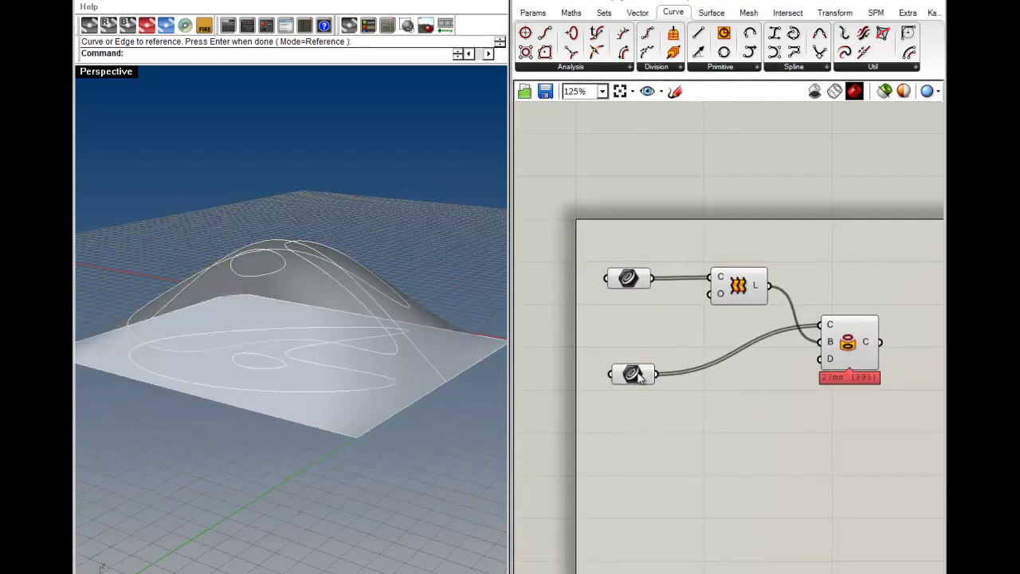
pyautogui.rightClick(638, 372)
pyautogui.click(693, 324)
# Connect the projected curves and the loft to the Curves and Surface inputs of the Surface Split component.
pyautogui.moveTo(813, 358); pyautogui.dragTo(630, 435, button='right')
pyautogui.click(665, 423)
pyautogui.click(811, 444)
pyautogui.moveTo(684, 422)
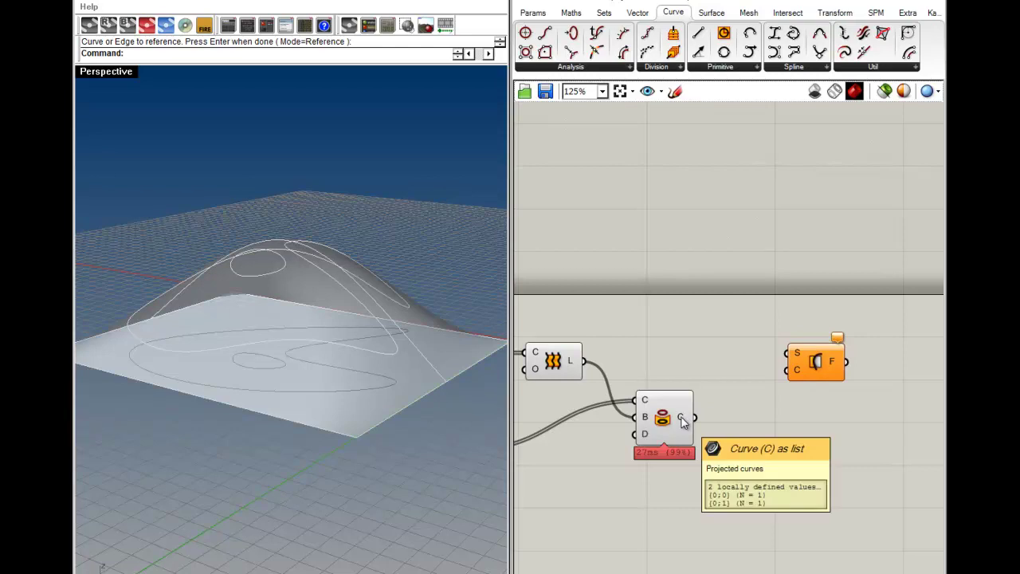
pyautogui.moveTo(801, 369)
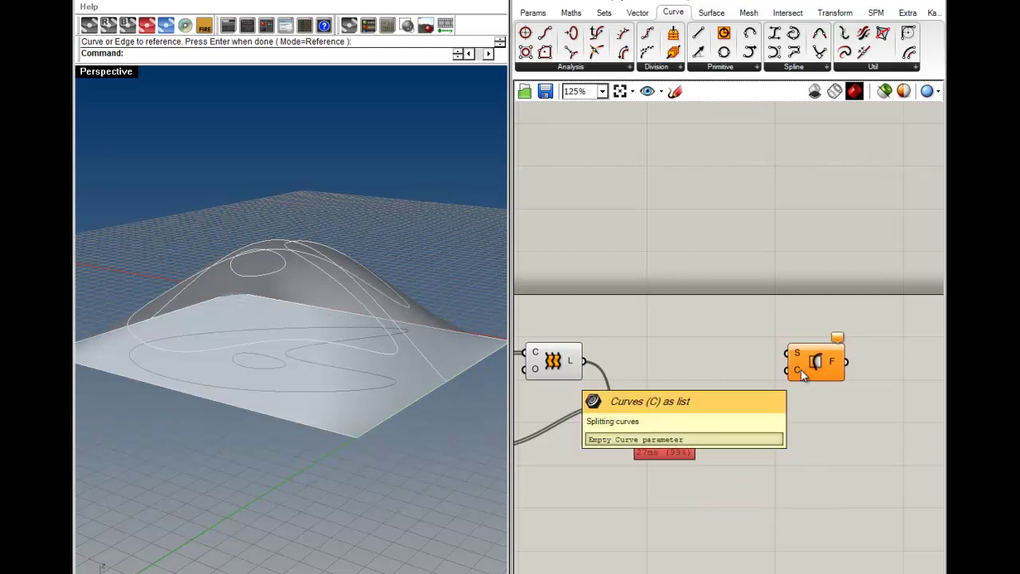
pyautogui.moveTo(801, 370); pyautogui.dragTo(716, 407)
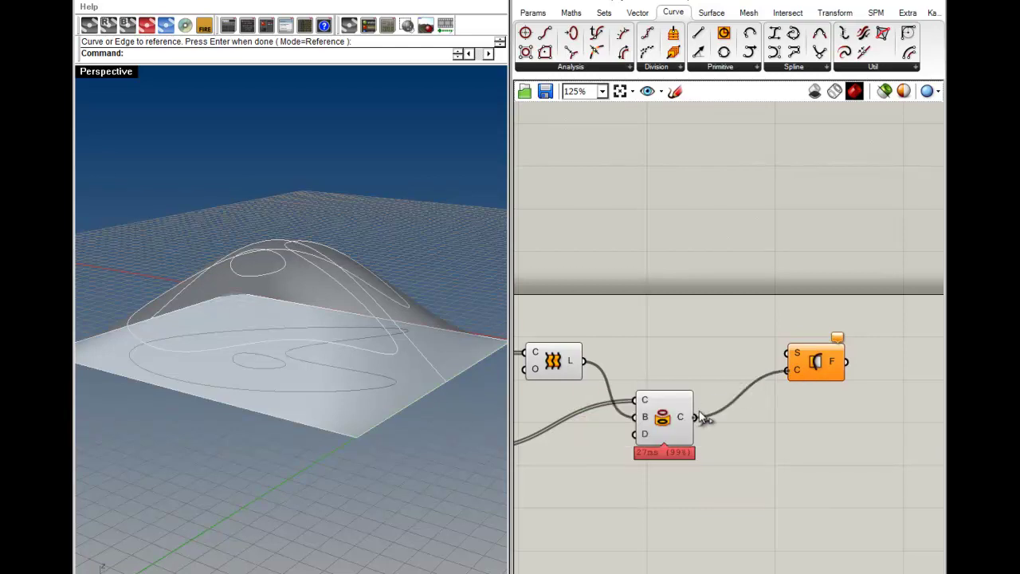
pyautogui.moveTo(795, 360); pyautogui.dragTo(584, 361)
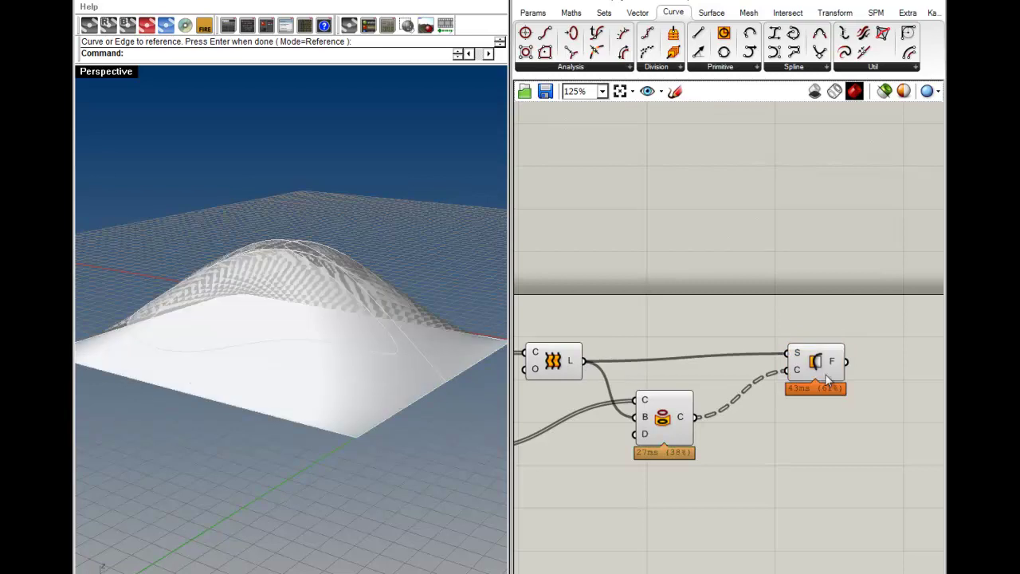
pyautogui.moveTo(813, 367); pyautogui.dragTo(834, 368)
pyautogui.click(803, 453)
# Turn off the preview of the Loft component and of the Curve parameter feeding it.
pyautogui.moveTo(669, 424); pyautogui.dragTo(620, 408, button='right')
pyautogui.moveTo(400, 296); pyautogui.dragTo(380, 289, button='right')
pyautogui.moveTo(574, 384); pyautogui.dragTo(705, 414, button='right')
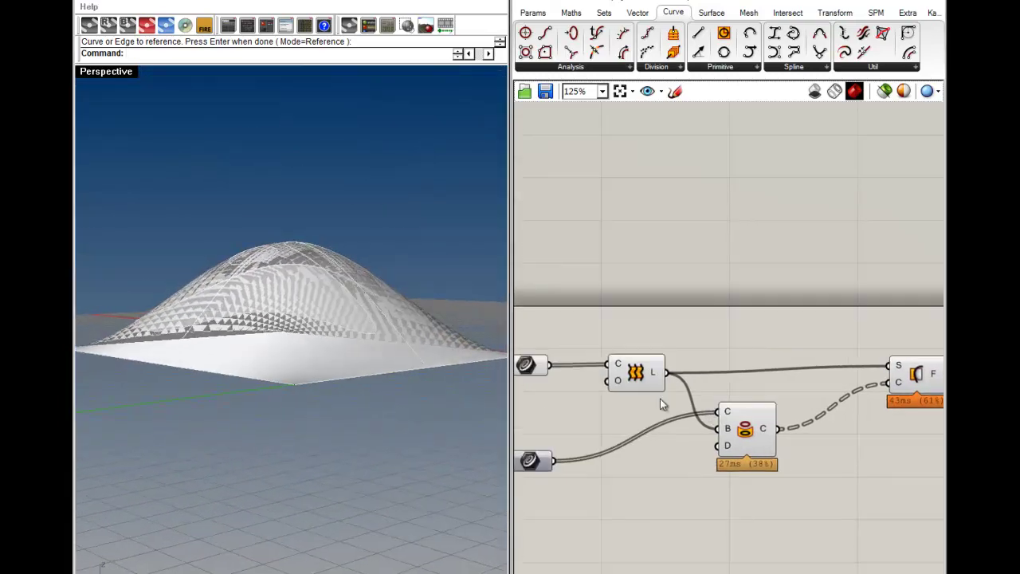
pyautogui.rightClick(637, 377)
pyautogui.click(662, 398)
pyautogui.rightClick(530, 367)
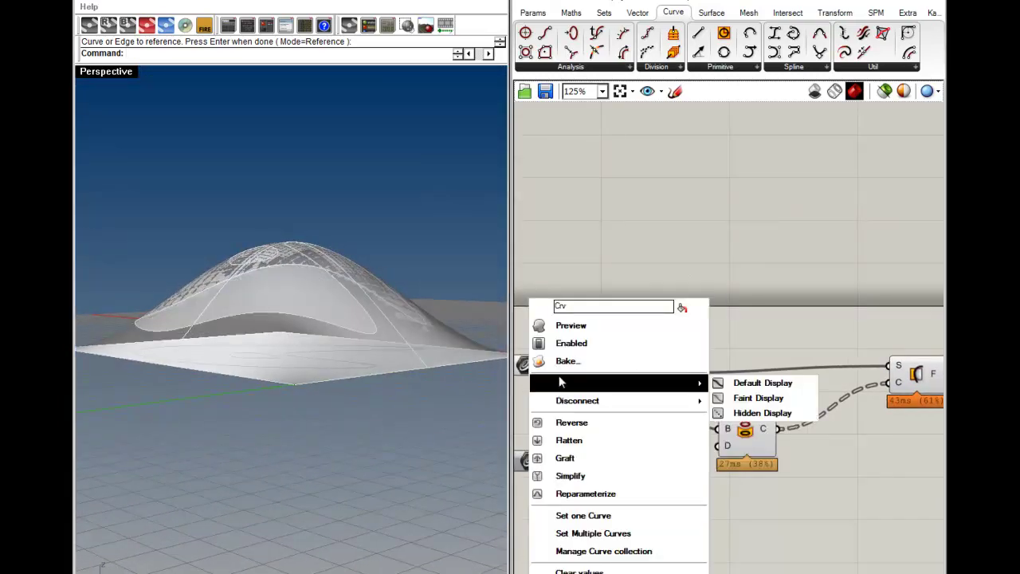
pyautogui.click(563, 332)
# Turn off the preview of the Project component.
pyautogui.moveTo(216, 319); pyautogui.dragTo(294, 381, button='right')
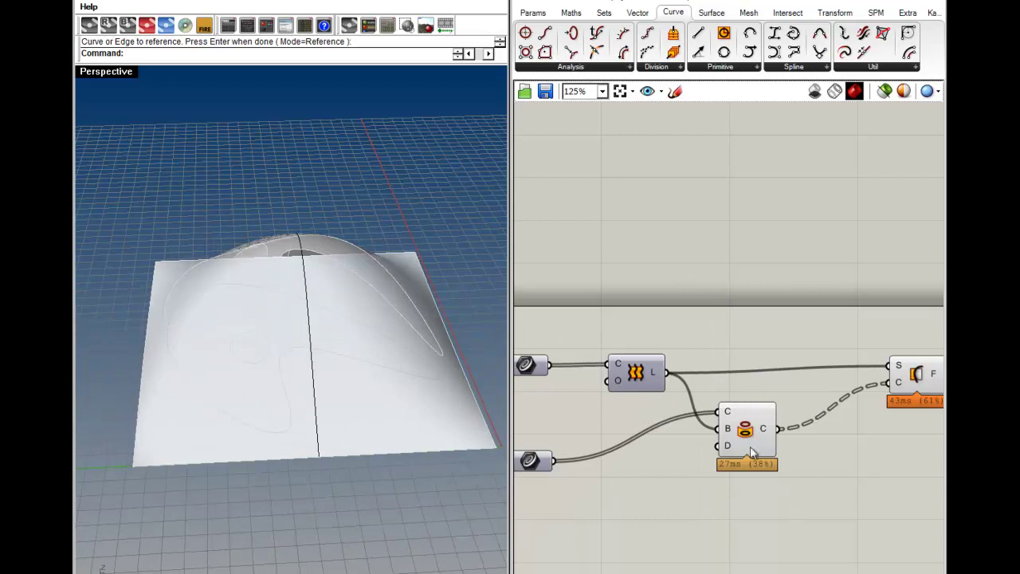
pyautogui.click(751, 449)
pyautogui.rightClick(745, 429)
pyautogui.click(760, 448)
pyautogui.click(830, 388)
# Examine the split loft from several angles and inspect the Fragments output of the Surface Split component.
pyautogui.moveTo(830, 389); pyautogui.dragTo(695, 389, button='right')
pyautogui.click(789, 381)
pyautogui.click(737, 347)
pyautogui.moveTo(399, 353); pyautogui.dragTo(318, 415, button='right')
pyautogui.moveTo(264, 216); pyautogui.dragTo(369, 447, button='right')
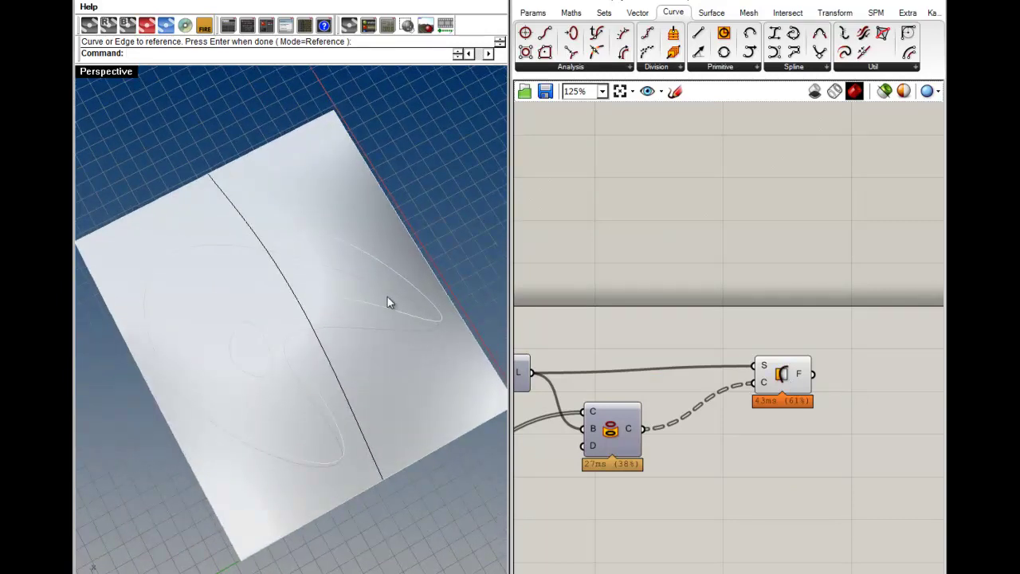
pyautogui.moveTo(274, 398); pyautogui.dragTo(494, 362, button='right')
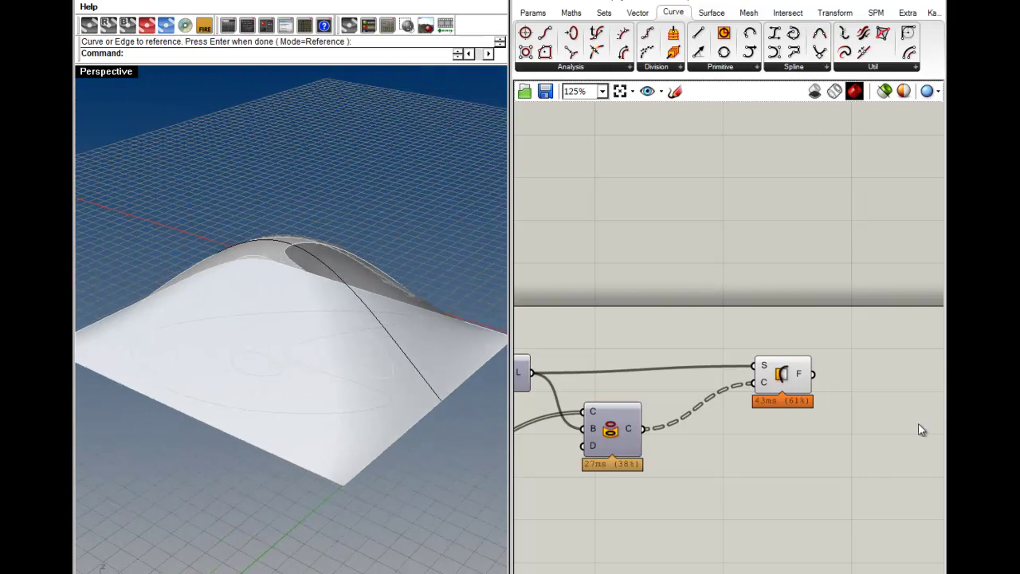
pyautogui.moveTo(833, 391); pyautogui.dragTo(727, 378, button='right')
pyautogui.scroll(4, 726, 375)
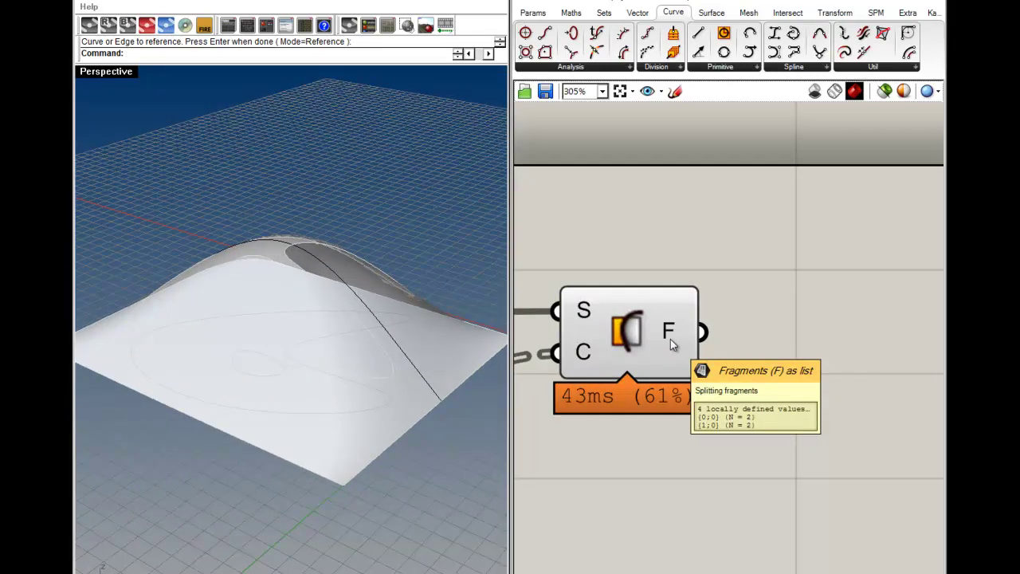
# Add a Panel beside the Surface Split component and connect it to the Fragments output.
pyautogui.click(530, 12)
pyautogui.click(731, 54)
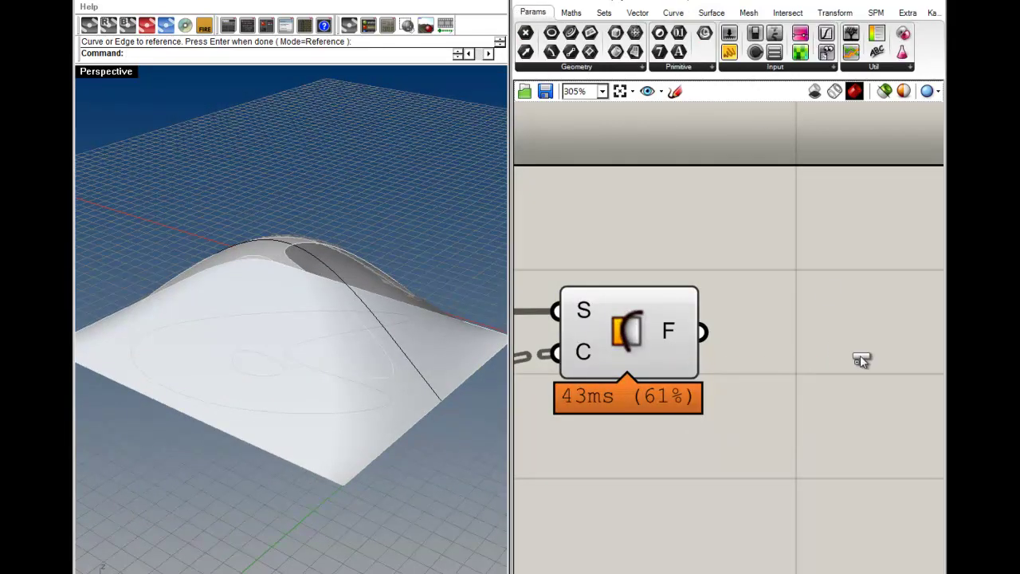
pyautogui.click(835, 349)
pyautogui.moveTo(734, 351); pyautogui.dragTo(704, 331)
pyautogui.click(708, 248)
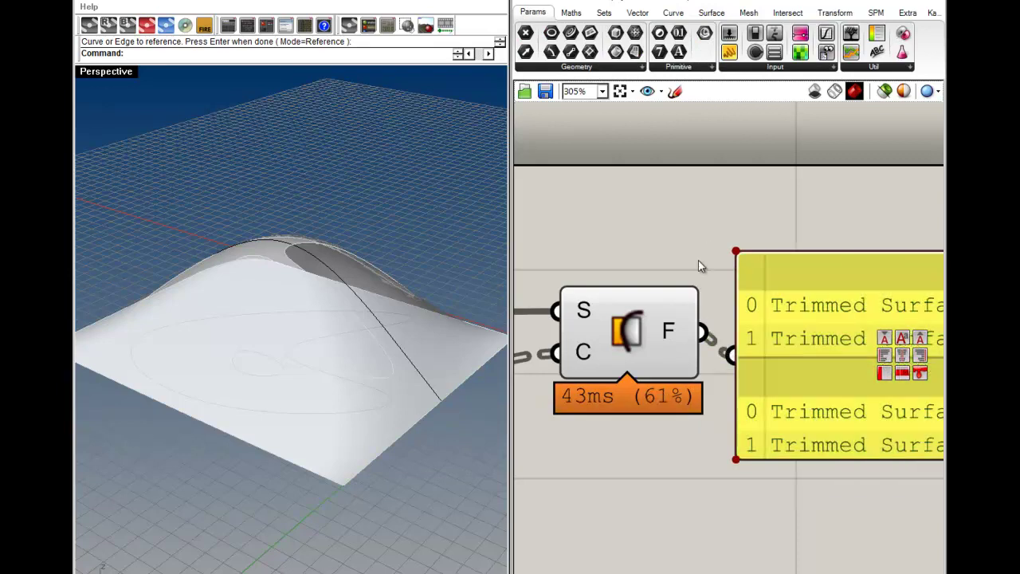
# Move the Surface Split component slightly away from the panel.
pyautogui.scroll(-3, 711, 250)
pyautogui.moveTo(611, 357); pyautogui.dragTo(755, 365, button='right')
pyautogui.moveTo(875, 395); pyautogui.dragTo(739, 392, button='right')
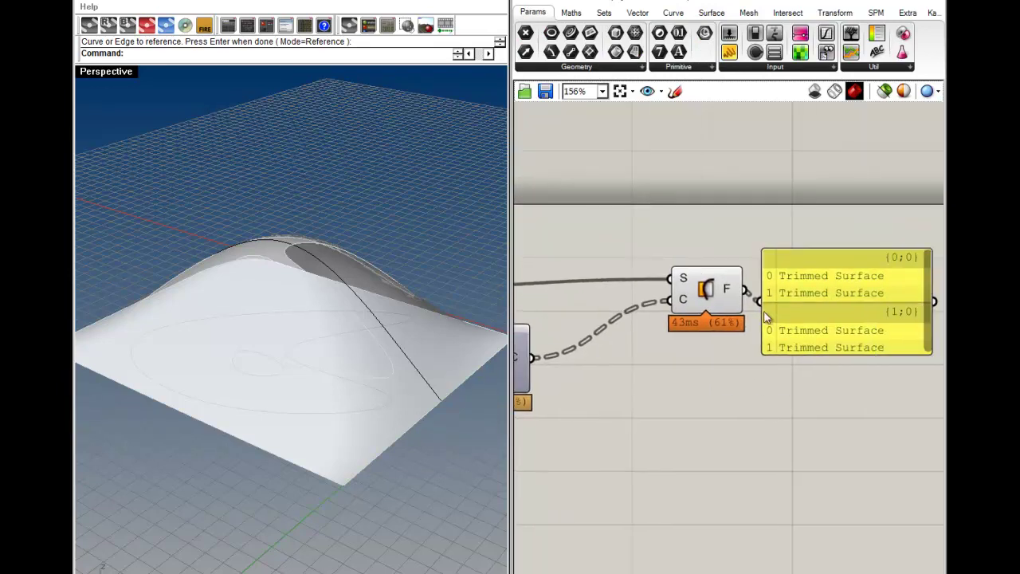
pyautogui.moveTo(706, 299); pyautogui.dragTo(682, 300)
pyautogui.click(668, 373)
# Flatten the Curves input of the Surface Split component.
pyautogui.moveTo(543, 362); pyautogui.dragTo(610, 372, button='right')
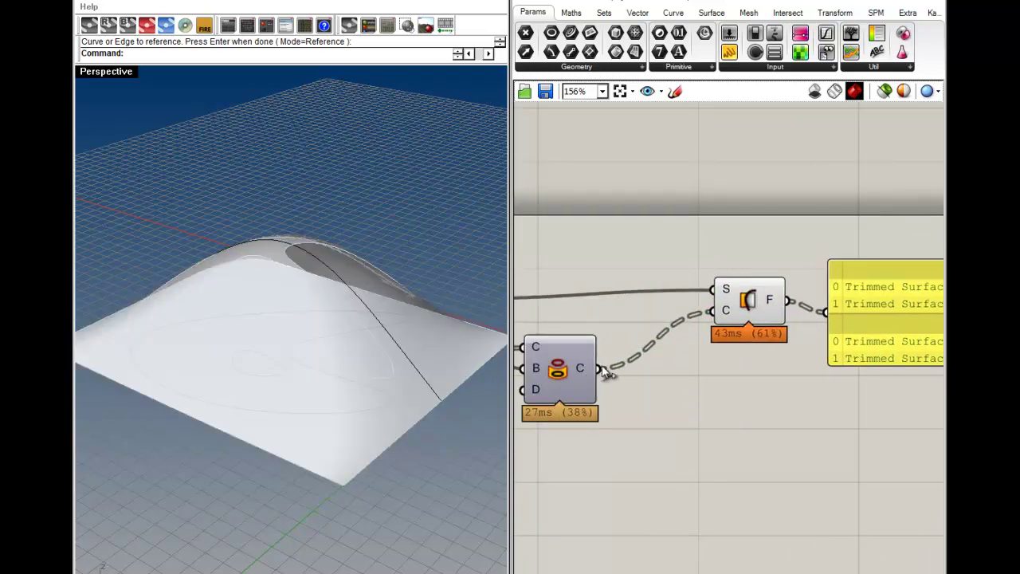
pyautogui.moveTo(409, 357); pyautogui.dragTo(318, 348, button='right')
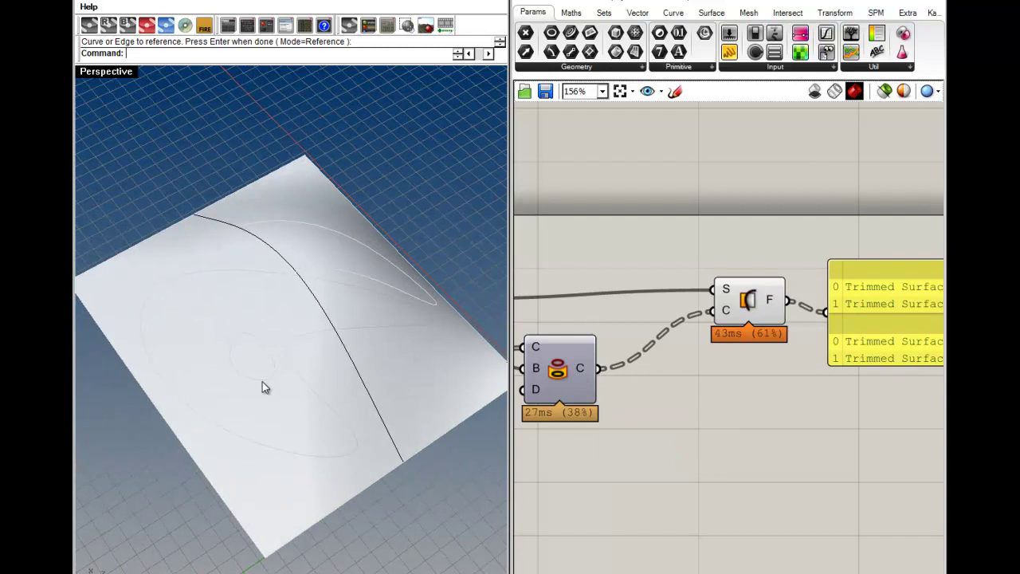
pyautogui.click(295, 376)
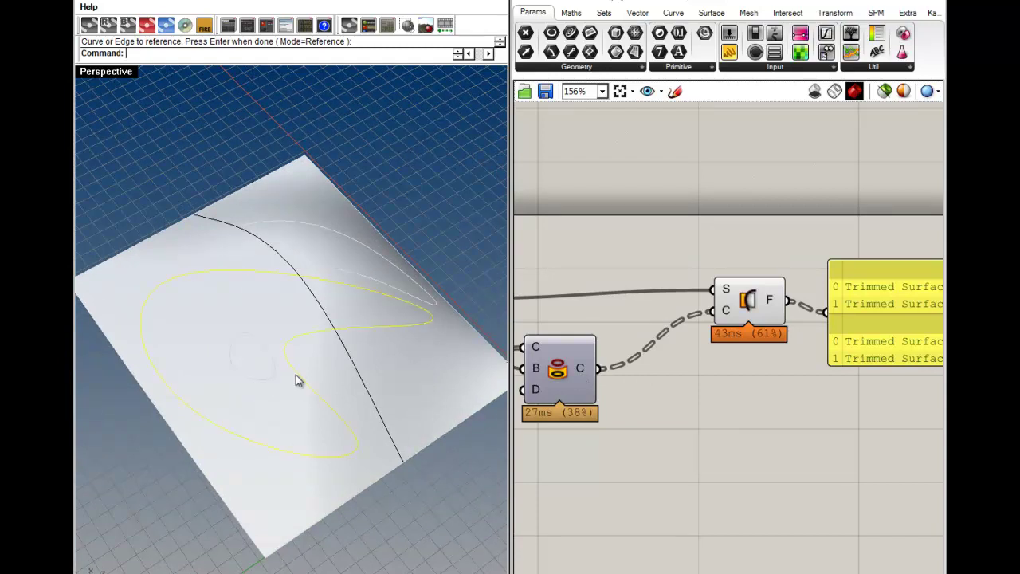
pyautogui.rightClick(720, 313)
pyautogui.click(733, 416)
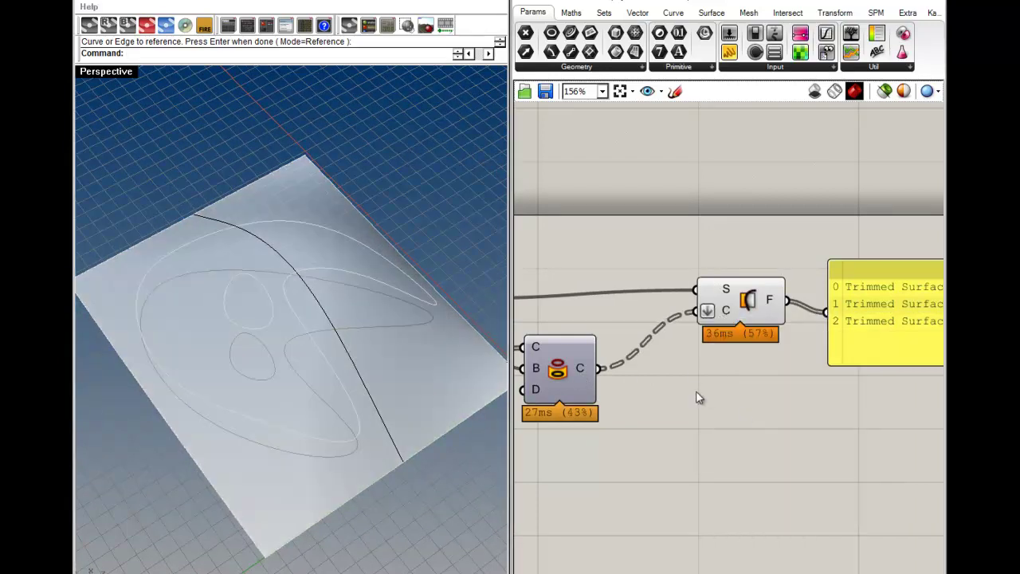
pyautogui.moveTo(778, 315); pyautogui.dragTo(642, 350, button='right')
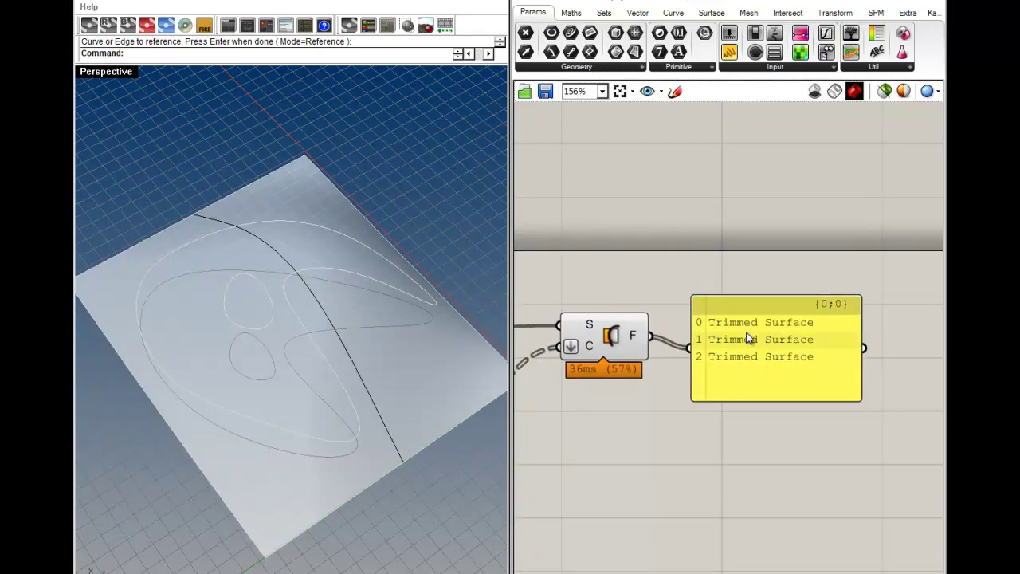
# Move the panel listing the fragments below the Surface Split component.
pyautogui.scroll(2, 750, 356)
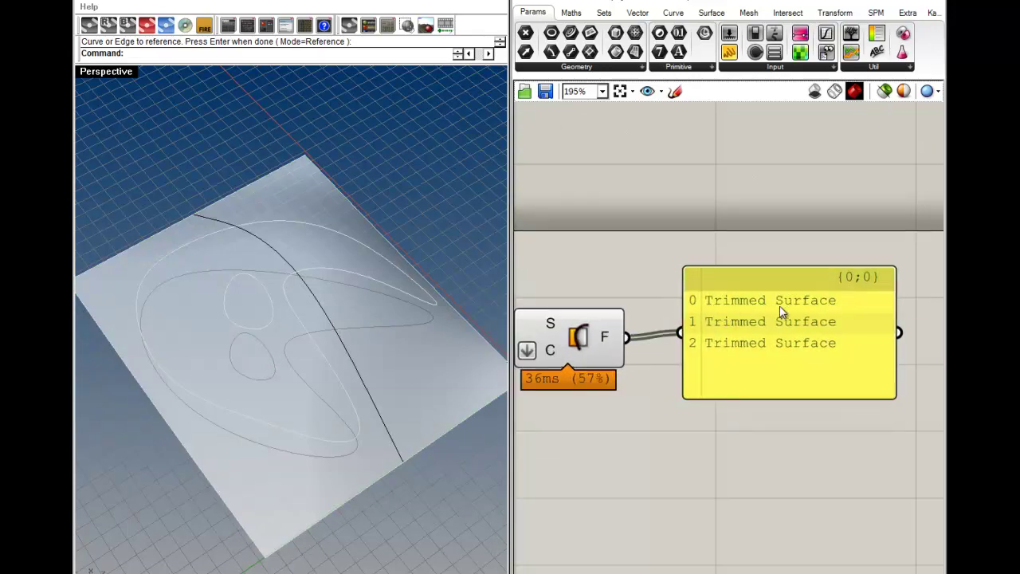
pyautogui.moveTo(785, 362); pyautogui.dragTo(671, 357, button='right')
pyautogui.moveTo(671, 357); pyautogui.dragTo(681, 497)
pyautogui.click(674, 356)
# Highlight the Surface Split result and examine the split loft from several angles.
pyautogui.moveTo(624, 345); pyautogui.dragTo(728, 343, button='right')
pyautogui.click(555, 320)
pyautogui.moveTo(550, 445); pyautogui.dragTo(620, 418, button='right')
pyautogui.moveTo(372, 382); pyautogui.dragTo(408, 386, button='right')
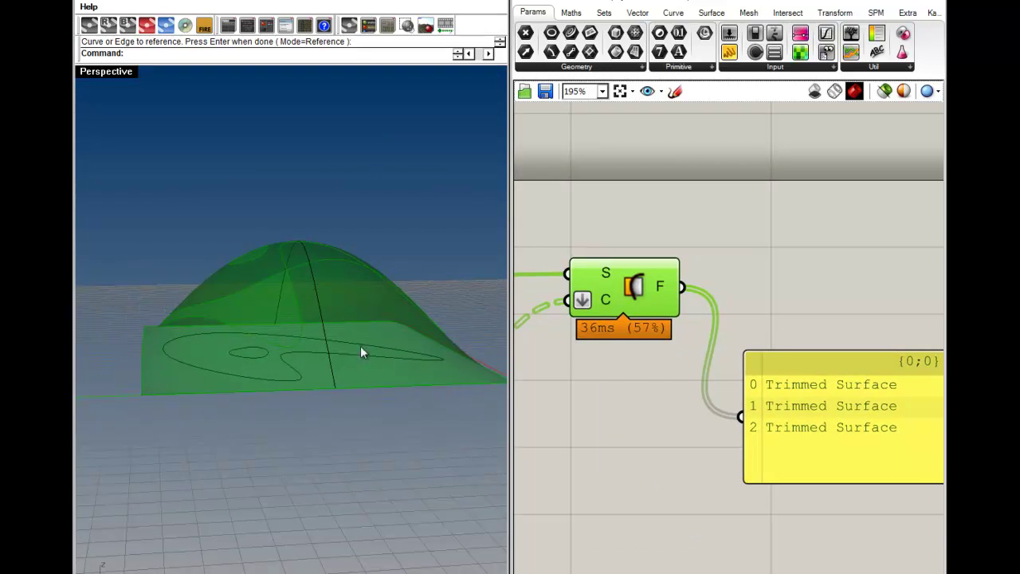
pyautogui.moveTo(163, 342); pyautogui.dragTo(450, 335, button='right')
pyautogui.moveTo(300, 264); pyautogui.dragTo(376, 460, button='right')
pyautogui.click(692, 432)
pyautogui.moveTo(406, 400); pyautogui.dragTo(177, 271, button='right')
pyautogui.moveTo(321, 380); pyautogui.dragTo(294, 407, button='right')
# Hide the Surface Split preview and add a number slider set to 0 and a List Item component beside Surface Split.
pyautogui.click(610, 10)
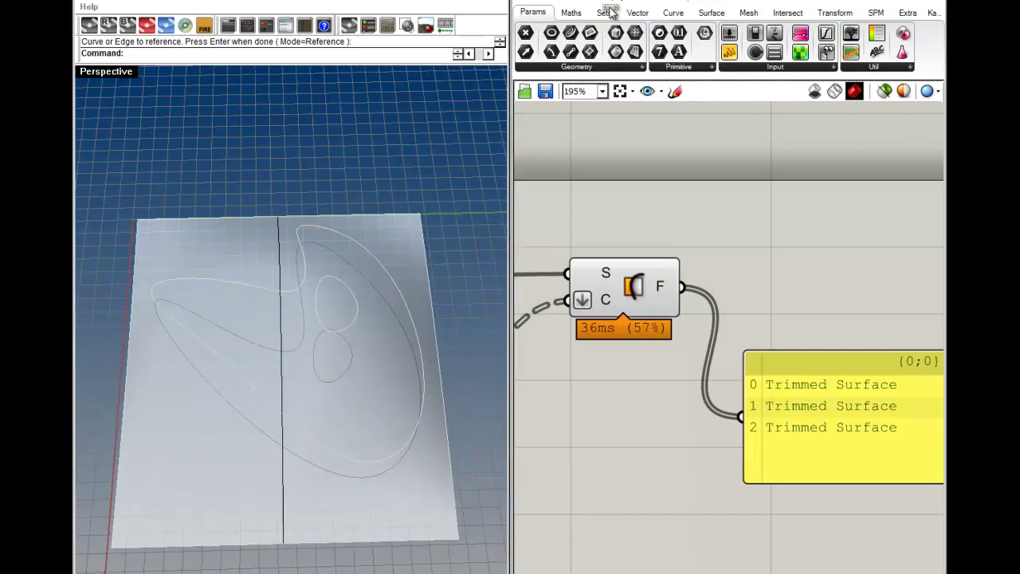
pyautogui.click(607, 11)
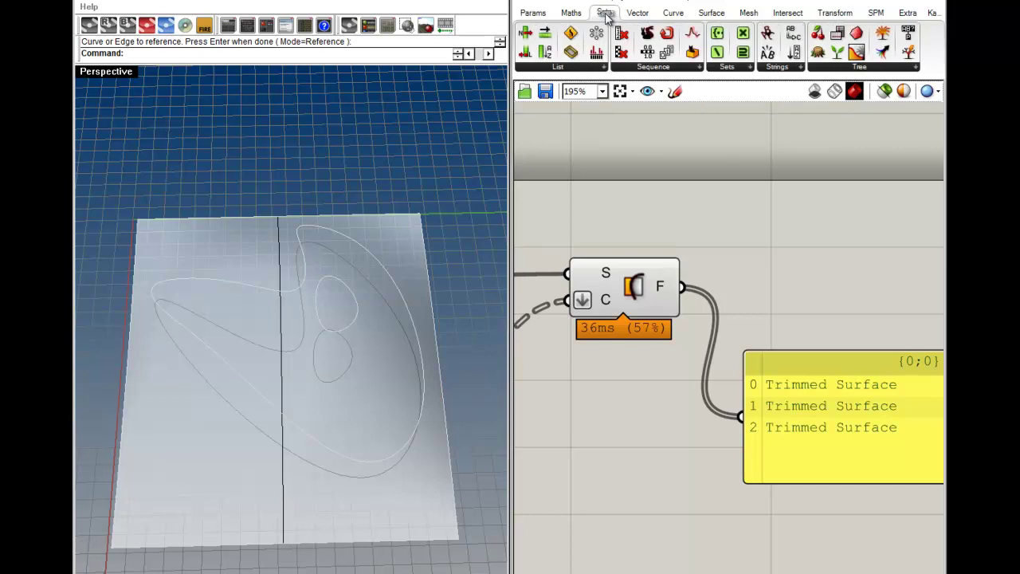
pyautogui.click(603, 69)
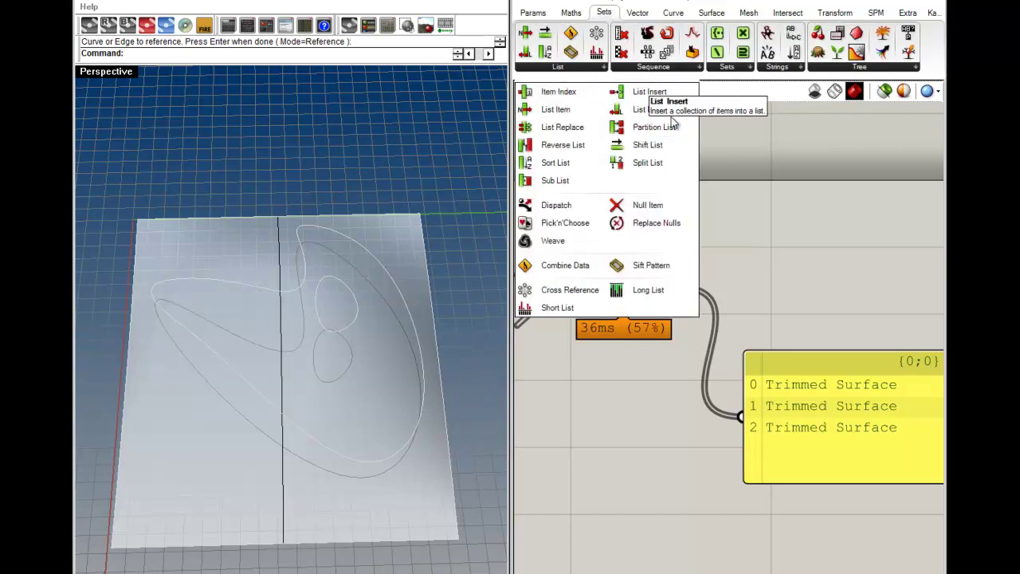
pyautogui.click(572, 181)
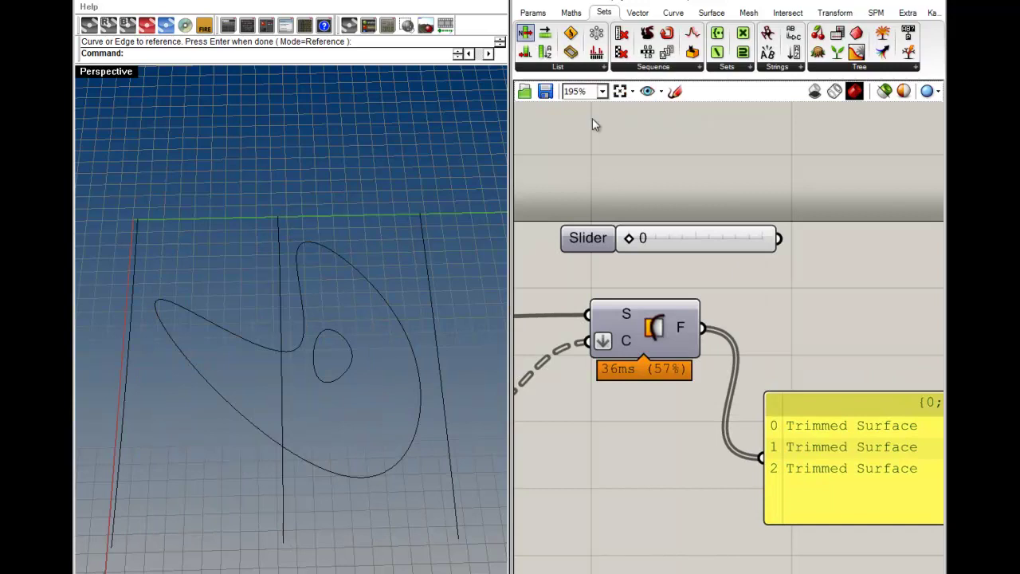
pyautogui.click(857, 320)
# Connect the Surface Split Fragments output to List Item's List input and the slider to its index input.
pyautogui.moveTo(809, 300); pyautogui.dragTo(703, 328)
pyautogui.moveTo(808, 324); pyautogui.dragTo(779, 239)
pyautogui.click(865, 319)
pyautogui.click(850, 255)
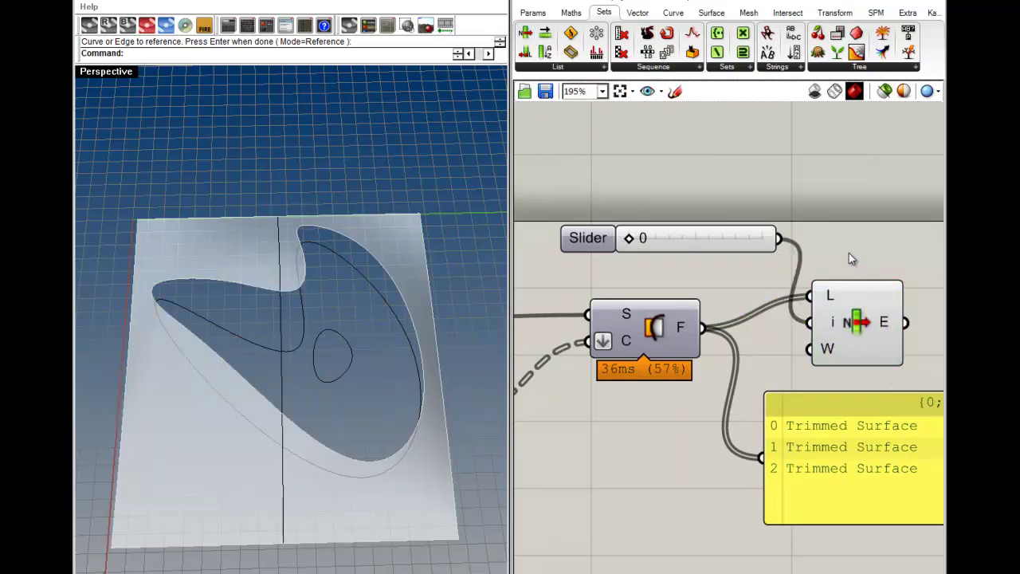
# Move the index slider slightly closer to the Surface Split component.
pyautogui.click(867, 318)
pyautogui.click(865, 264)
pyautogui.moveTo(590, 239); pyautogui.dragTo(570, 257)
pyautogui.click(853, 265)
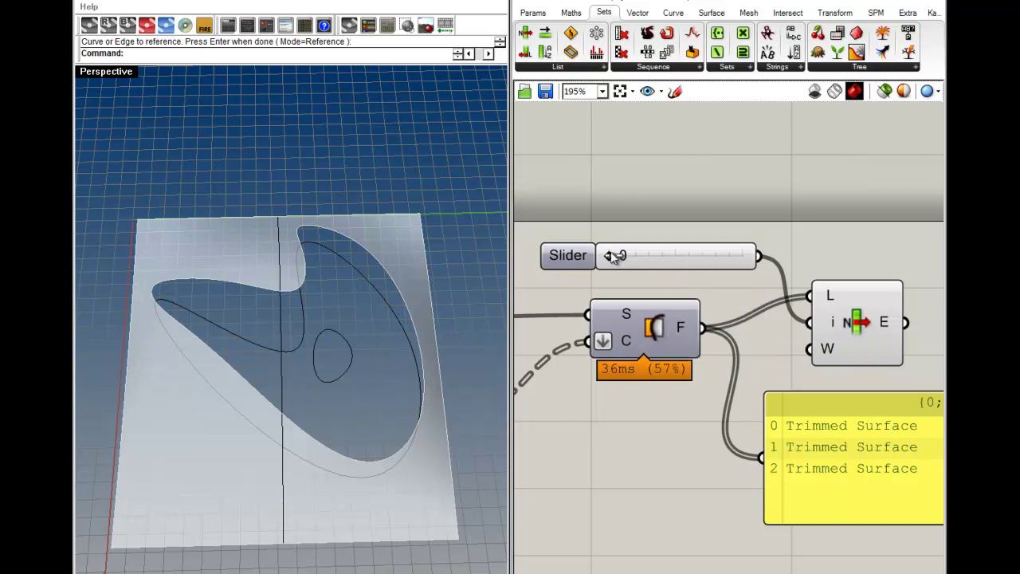
# Step the index slider up from 0 and examine each extracted fragment in the perspective view.
pyautogui.moveTo(220, 458); pyautogui.dragTo(214, 267, button='right')
pyautogui.moveTo(137, 396); pyautogui.dragTo(419, 406, button='right')
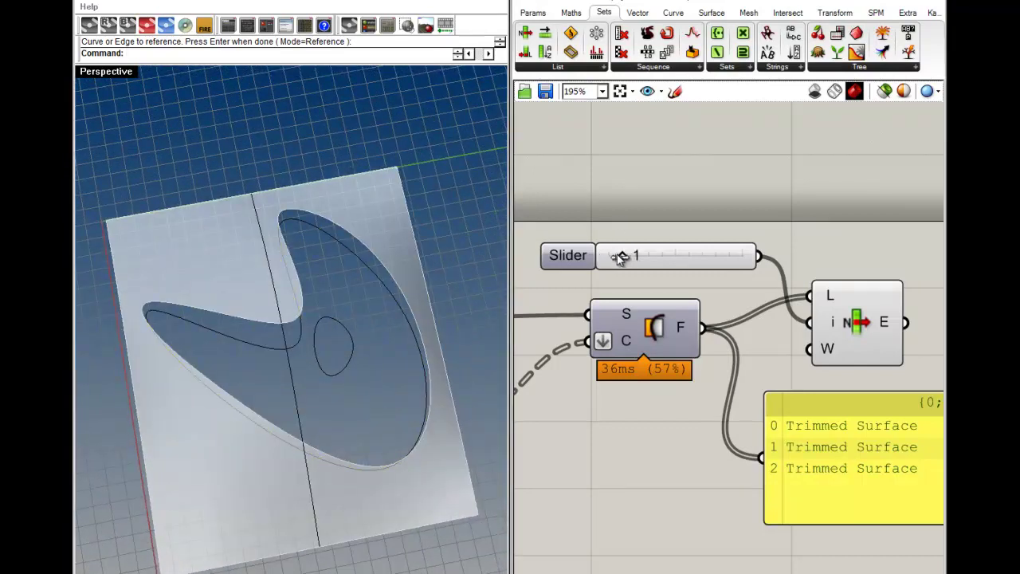
pyautogui.moveTo(620, 256); pyautogui.dragTo(634, 257)
pyautogui.moveTo(455, 330); pyautogui.dragTo(366, 324, button='right')
pyautogui.moveTo(305, 285); pyautogui.dragTo(342, 375, button='right')
pyautogui.moveTo(620, 263); pyautogui.dragTo(634, 263)
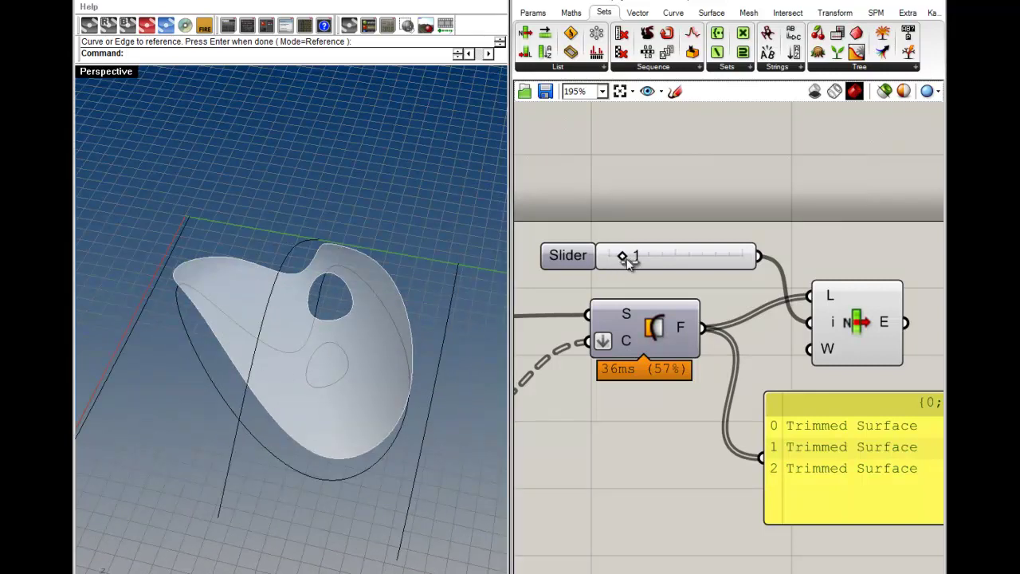
pyautogui.moveTo(327, 345); pyautogui.dragTo(334, 349, button='right')
pyautogui.scroll(7, 334, 348)
pyautogui.scroll(-7, 322, 333)
# Set the index slider back to 0 and step it upward again to compare the extracted fragments.
pyautogui.moveTo(644, 263); pyautogui.dragTo(588, 263)
pyautogui.moveTo(823, 371); pyautogui.dragTo(722, 386, button='right')
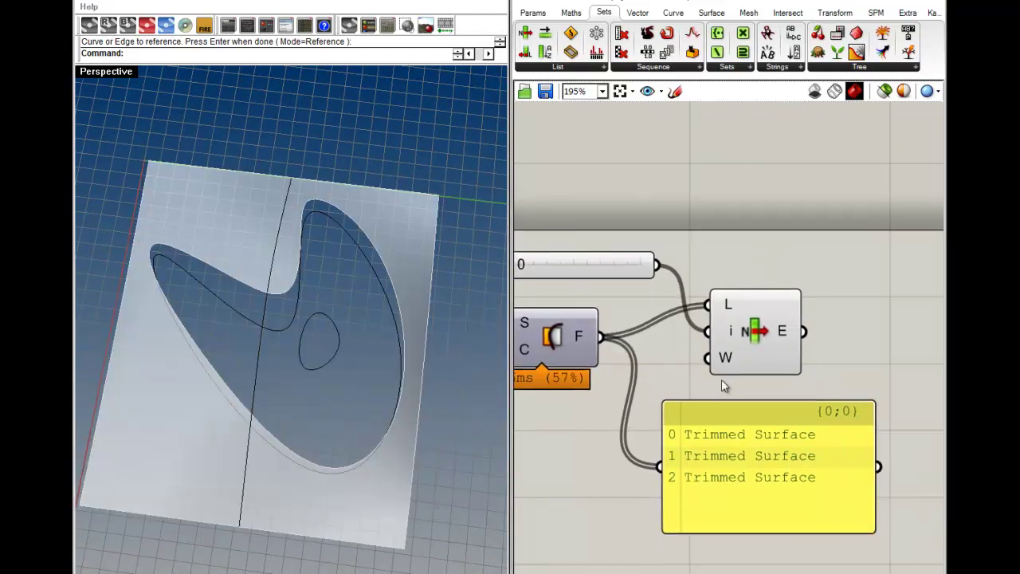
pyautogui.scroll(2, 532, 280)
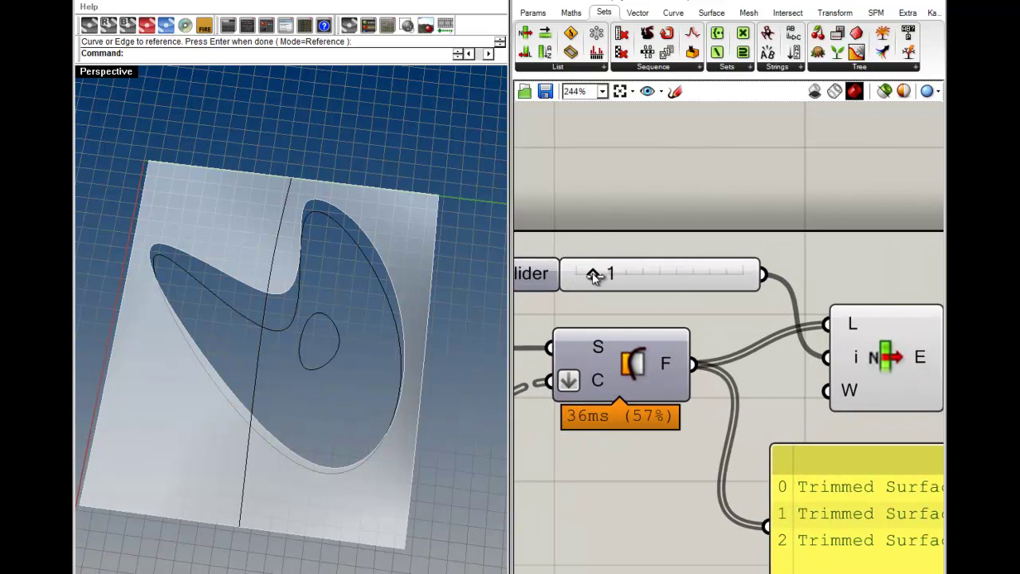
pyautogui.moveTo(594, 277); pyautogui.dragTo(611, 275)
pyautogui.moveTo(263, 417); pyautogui.dragTo(317, 406, button='right')
pyautogui.moveTo(301, 317); pyautogui.dragTo(308, 422, button='right')
# Show the curved fragment with the hole using the index slider and inspect List Item's output from several angles.
pyautogui.scroll(-3, 686, 359)
pyautogui.click(813, 360)
pyautogui.moveTo(813, 361); pyautogui.dragTo(819, 359)
pyautogui.click(818, 314)
pyautogui.moveTo(580, 319); pyautogui.dragTo(612, 318)
pyautogui.click(820, 263)
pyautogui.scroll(4, 625, 319)
pyautogui.scroll(-3, 659, 320)
pyautogui.moveTo(771, 376); pyautogui.dragTo(634, 364, button='right')
pyautogui.click(733, 348)
pyautogui.click(819, 360)
pyautogui.moveTo(297, 323); pyautogui.dragTo(399, 273, button='right')
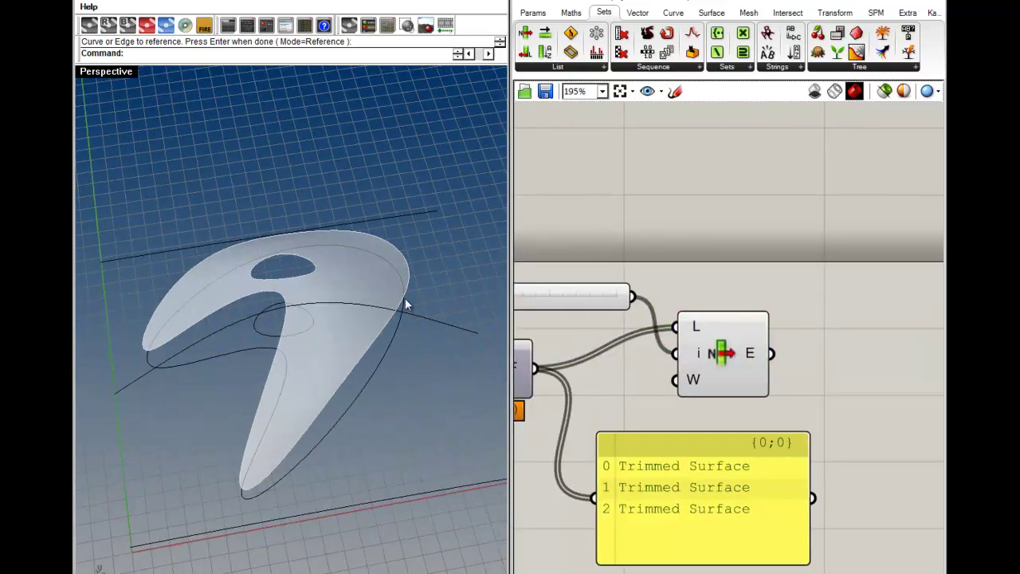
pyautogui.moveTo(310, 347); pyautogui.dragTo(348, 405, button='right')
# Try deleting the small closed curve inside the larger one, and undo the deletion.
pyautogui.click(297, 359)
pyautogui.press('Delete')
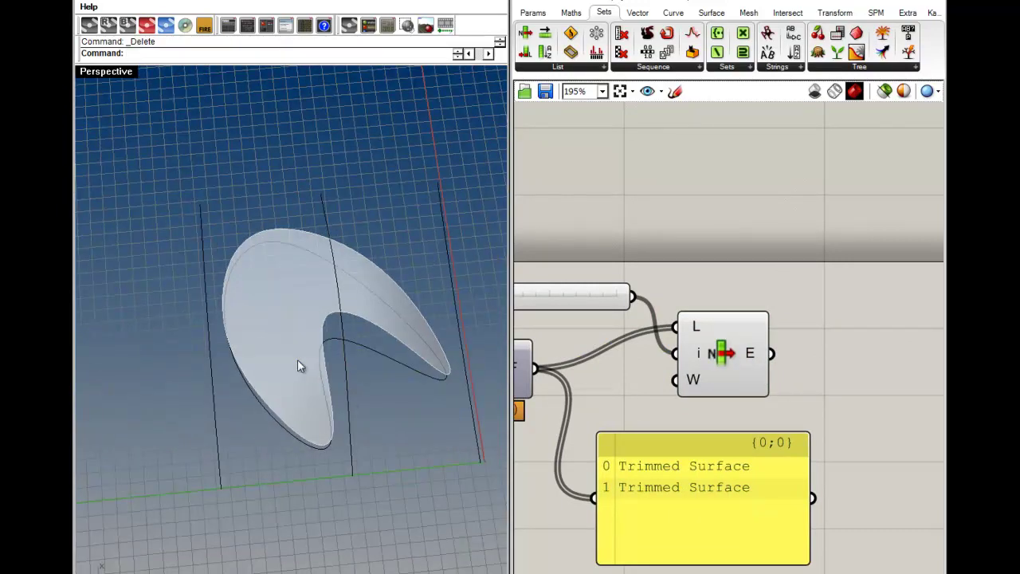
pyautogui.hotkey('ctrl', 'z')
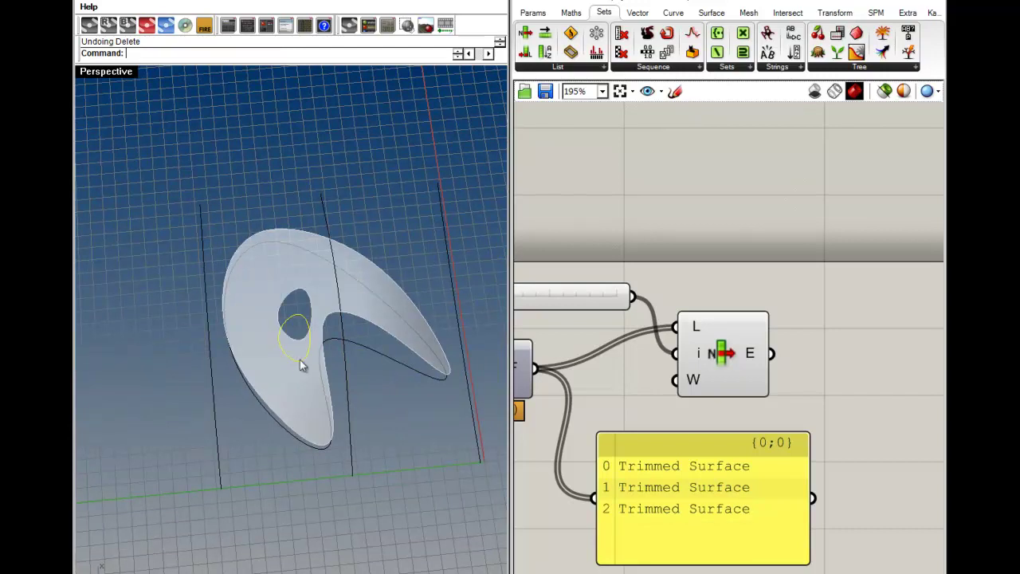
# Move the small closed curve across the edge of the larger curve and inspect the resulting fragments.
pyautogui.moveTo(316, 368); pyautogui.dragTo(319, 372)
pyautogui.moveTo(364, 356); pyautogui.dragTo(296, 375, button='right')
pyautogui.scroll(5, 626, 448)
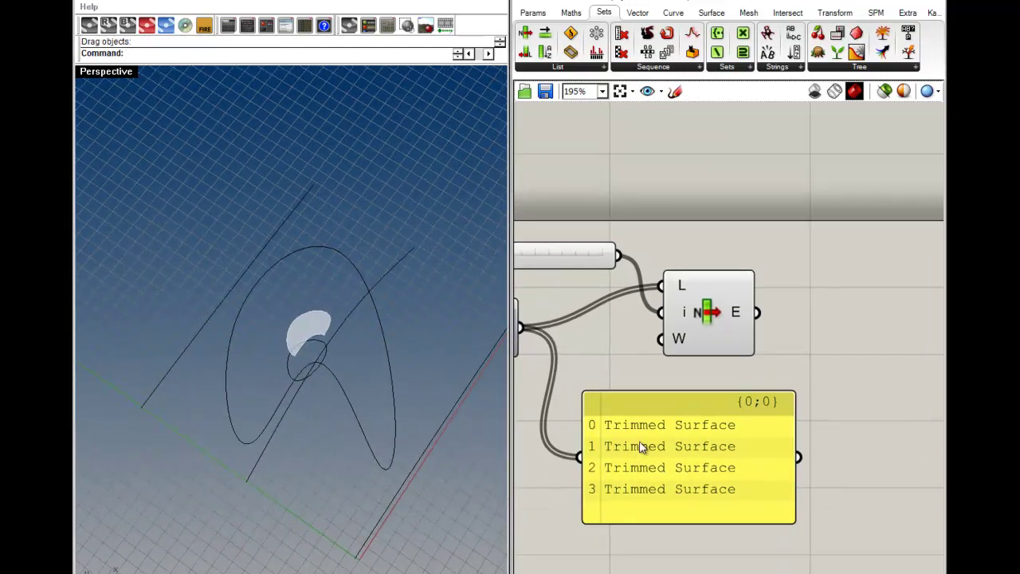
pyautogui.scroll(-1, 697, 430)
pyautogui.moveTo(662, 344); pyautogui.dragTo(755, 403, button='right')
pyautogui.moveTo(603, 234)
pyautogui.mouseDown()
pyautogui.moveTo(580, 231)
pyautogui.moveTo(652, 231)
pyautogui.moveTo(619, 231)
pyautogui.mouseUp()
pyautogui.moveTo(353, 390); pyautogui.dragTo(327, 368, button='right')
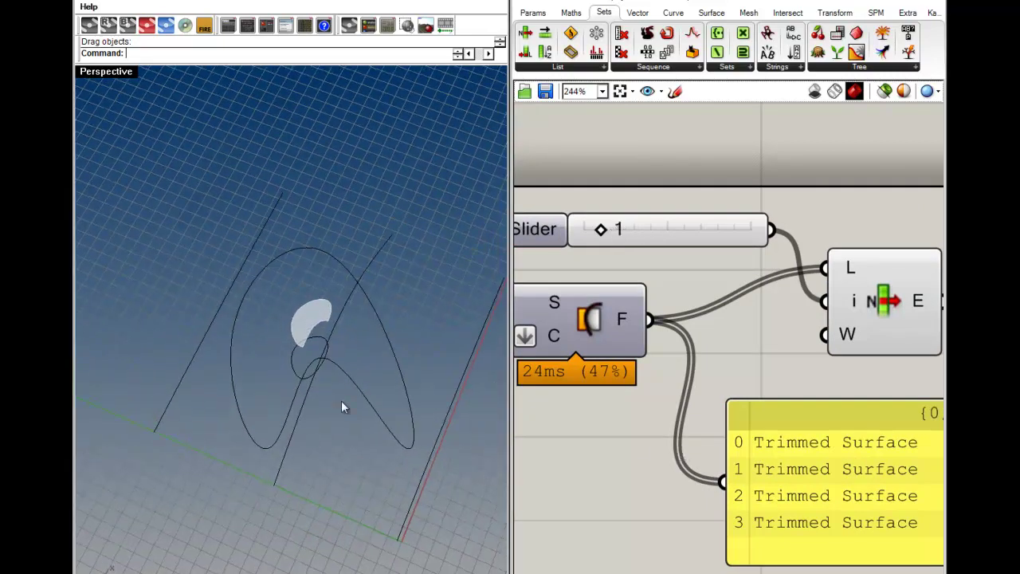
pyautogui.moveTo(256, 375); pyautogui.dragTo(368, 326, button='right')
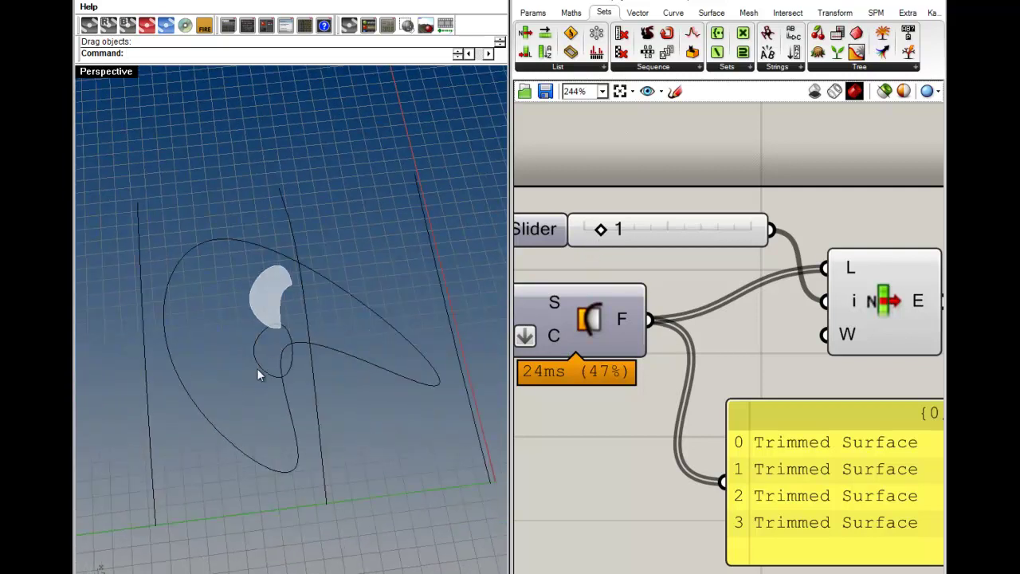
# Return the small closed curve inside the larger one and place a duplicate of it nearby.
pyautogui.moveTo(199, 418); pyautogui.dragTo(302, 353)
pyautogui.hotkey('ctrl', 'c')
pyautogui.hotkey('ctrl', 'v')
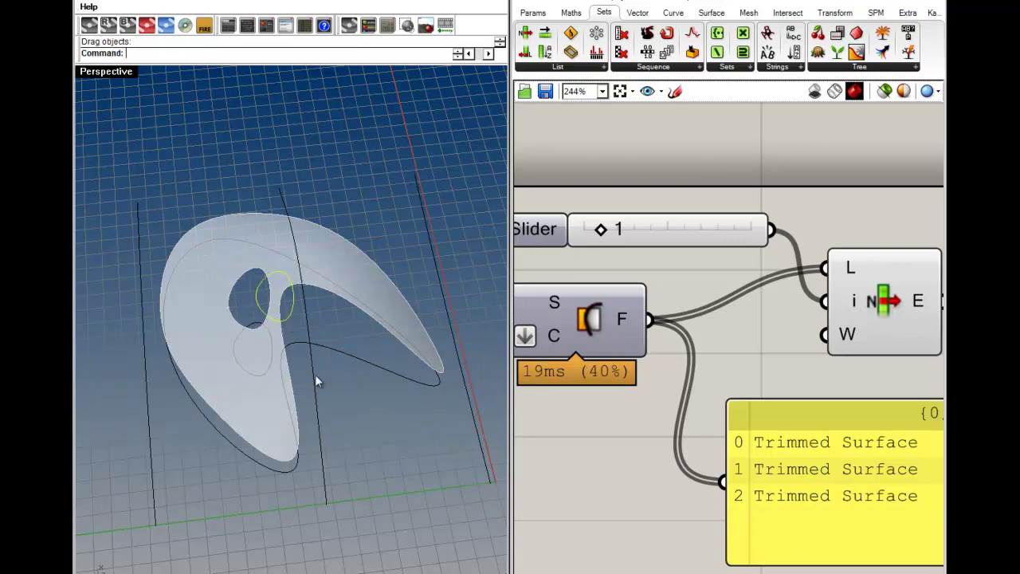
# Set the lower Curve parameter to reference the large closed curve and both small closed curves.
pyautogui.moveTo(541, 438); pyautogui.dragTo(727, 423, button='right')
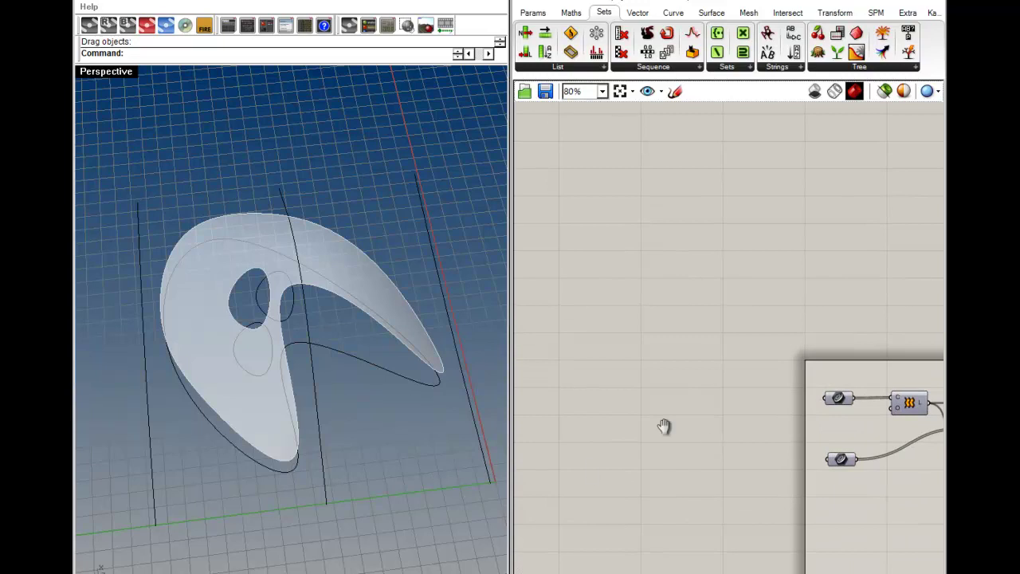
pyautogui.moveTo(707, 434); pyautogui.dragTo(530, 382, button='right')
pyautogui.scroll(7, 837, 440)
pyautogui.moveTo(606, 406); pyautogui.dragTo(901, 408, button='right')
pyautogui.moveTo(566, 407); pyautogui.dragTo(924, 398, button='right')
pyautogui.moveTo(534, 395); pyautogui.dragTo(683, 390, button='right')
pyautogui.rightClick(629, 431)
pyautogui.click(661, 528)
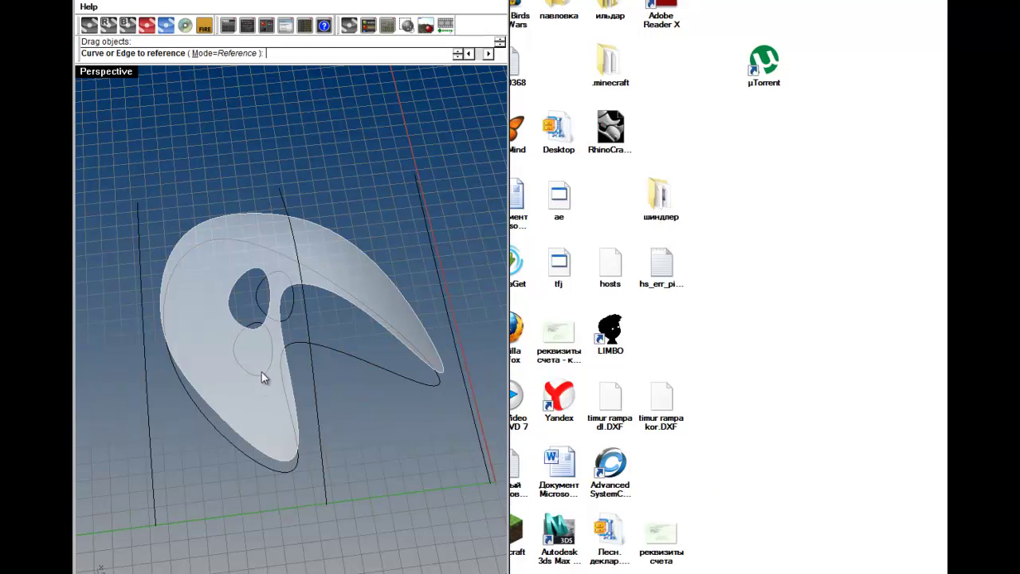
pyautogui.click(278, 370)
pyautogui.click(269, 367)
pyautogui.click(280, 327)
pyautogui.press('Return')
# Set the index slider to 3 and examine the curved fragment with two holes.
pyautogui.moveTo(338, 329); pyautogui.dragTo(248, 348, button='right')
pyautogui.scroll(-2, 666, 353)
pyautogui.moveTo(876, 344); pyautogui.dragTo(580, 309, button='right')
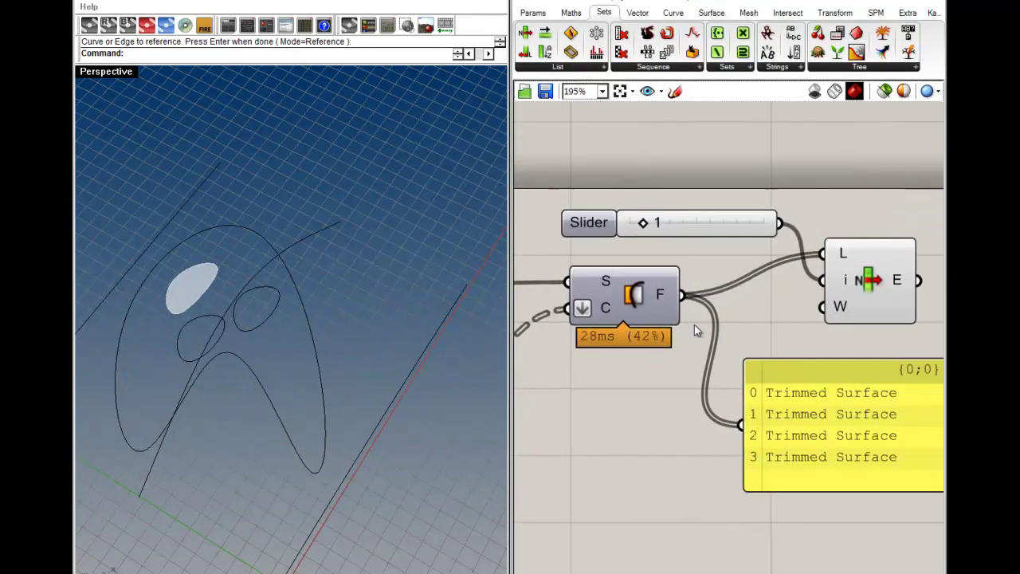
pyautogui.moveTo(645, 223); pyautogui.dragTo(672, 229)
pyautogui.moveTo(201, 355); pyautogui.dragTo(302, 414, button='right')
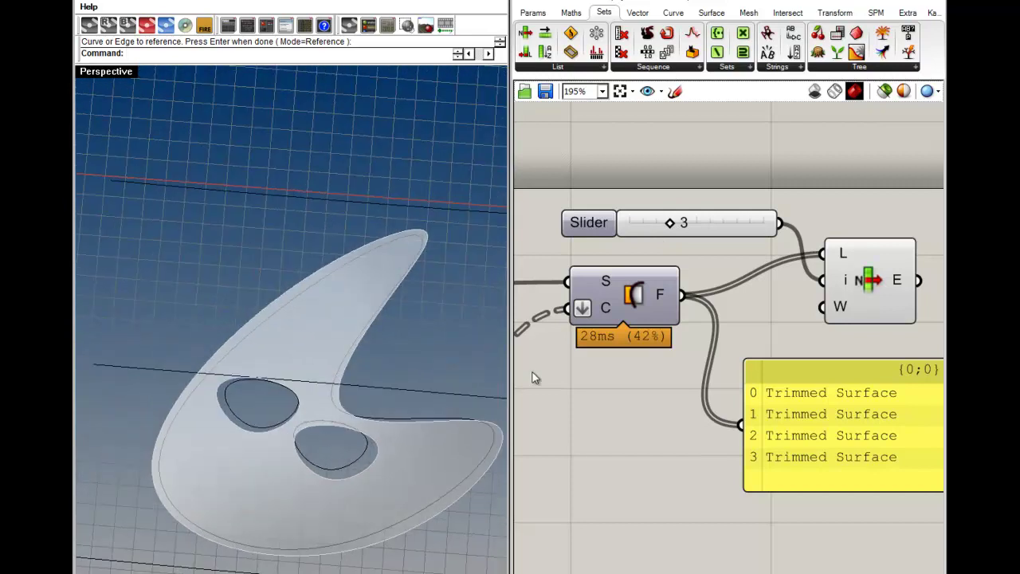
# Delete the duplicated small curve and set the index slider to 2.
pyautogui.click(285, 424)
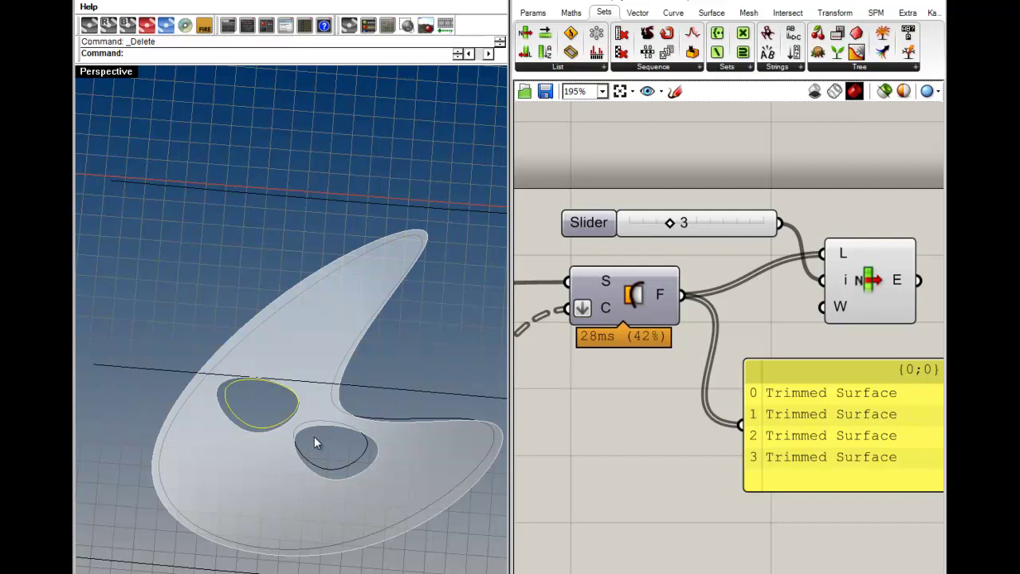
pyautogui.press('Delete')
pyautogui.moveTo(674, 223); pyautogui.dragTo(656, 223)
# Nudge the List Item component slightly upward and check the extracted surface from several angles.
pyautogui.moveTo(739, 319); pyautogui.dragTo(647, 339, button='right')
pyautogui.moveTo(879, 356); pyautogui.dragTo(626, 186)
pyautogui.click(709, 333)
pyautogui.moveTo(775, 312); pyautogui.dragTo(772, 304)
pyautogui.click(701, 353)
pyautogui.moveTo(407, 387); pyautogui.dragTo(205, 268, button='right')
pyautogui.moveTo(357, 339); pyautogui.dragTo(428, 414, button='right')
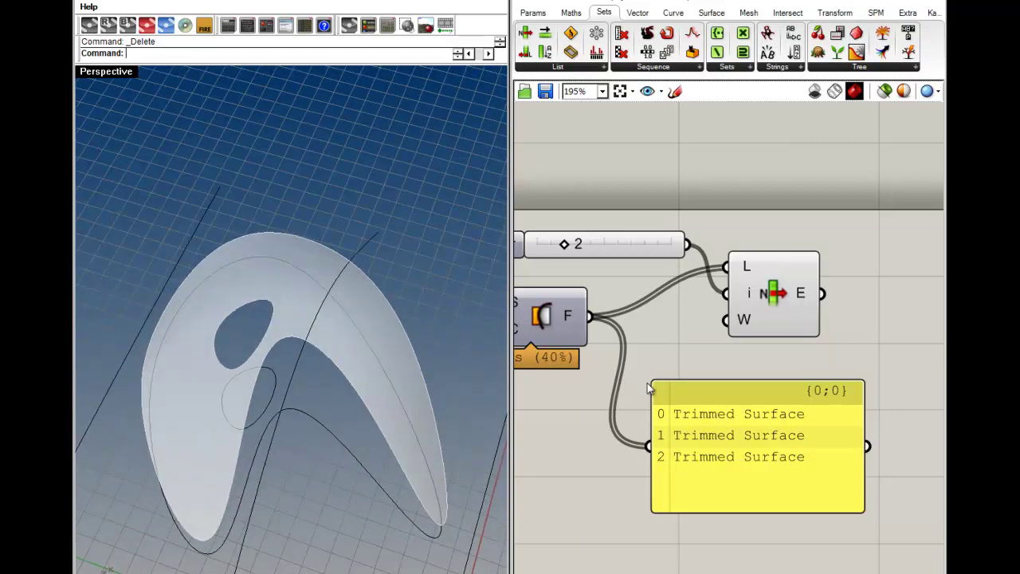
# Make room beside Surface Split by moving the panel lower and the slider with List Item higher.
pyautogui.moveTo(732, 412); pyautogui.dragTo(724, 461)
pyautogui.click(681, 354)
pyautogui.moveTo(681, 354); pyautogui.dragTo(746, 395, button='right')
pyautogui.moveTo(866, 415); pyautogui.dragTo(721, 256)
pyautogui.click(753, 398)
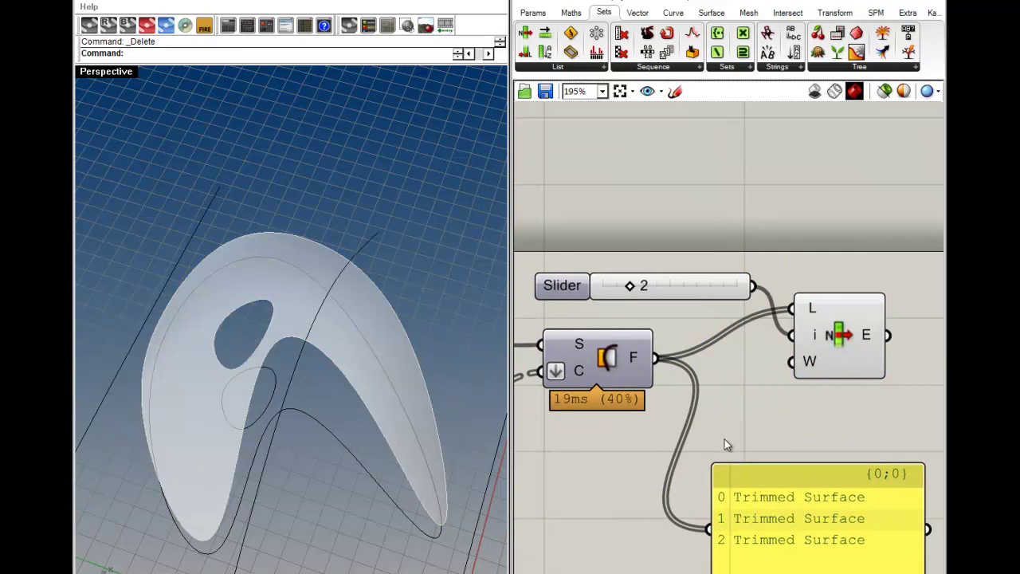
pyautogui.moveTo(847, 440); pyautogui.dragTo(707, 271)
pyautogui.moveTo(845, 366); pyautogui.dragTo(810, 259)
pyautogui.click(826, 353)
# Switch the index slider to 1 and back to 2 to compare the inner fragment with the large one.
pyautogui.moveTo(255, 375); pyautogui.dragTo(305, 385, button='right')
pyautogui.moveTo(386, 358); pyautogui.dragTo(398, 448, button='right')
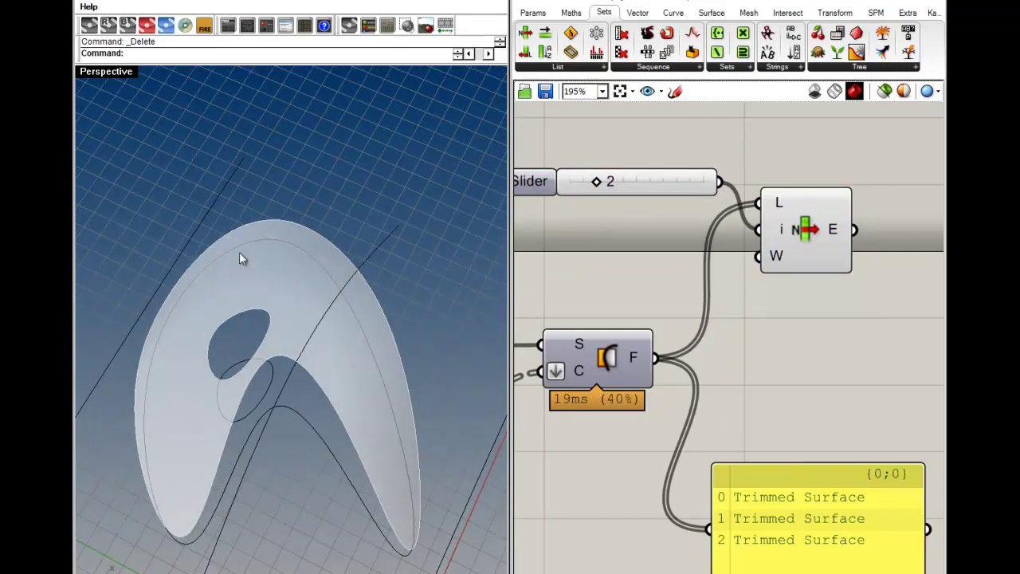
pyautogui.moveTo(243, 362); pyautogui.dragTo(285, 443, button='right')
pyautogui.moveTo(605, 196); pyautogui.dragTo(620, 217, button='right')
pyautogui.moveTo(612, 202)
pyautogui.mouseDown()
pyautogui.moveTo(575, 205)
pyautogui.moveTo(630, 202)
pyautogui.moveTo(599, 204)
pyautogui.mouseUp()
pyautogui.moveTo(174, 423); pyautogui.dragTo(227, 421, button='right')
pyautogui.scroll(5, 257, 414)
pyautogui.scroll(-7, 258, 414)
pyautogui.scroll(-2, 296, 415)
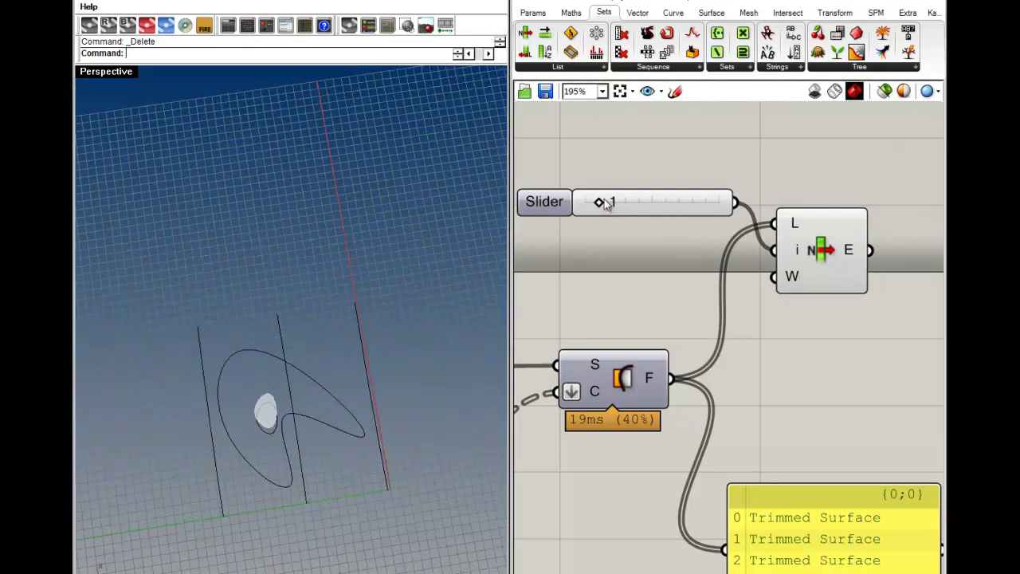
pyautogui.moveTo(603, 205)
pyautogui.mouseDown()
pyautogui.moveTo(589, 204)
pyautogui.moveTo(610, 203)
pyautogui.mouseUp()
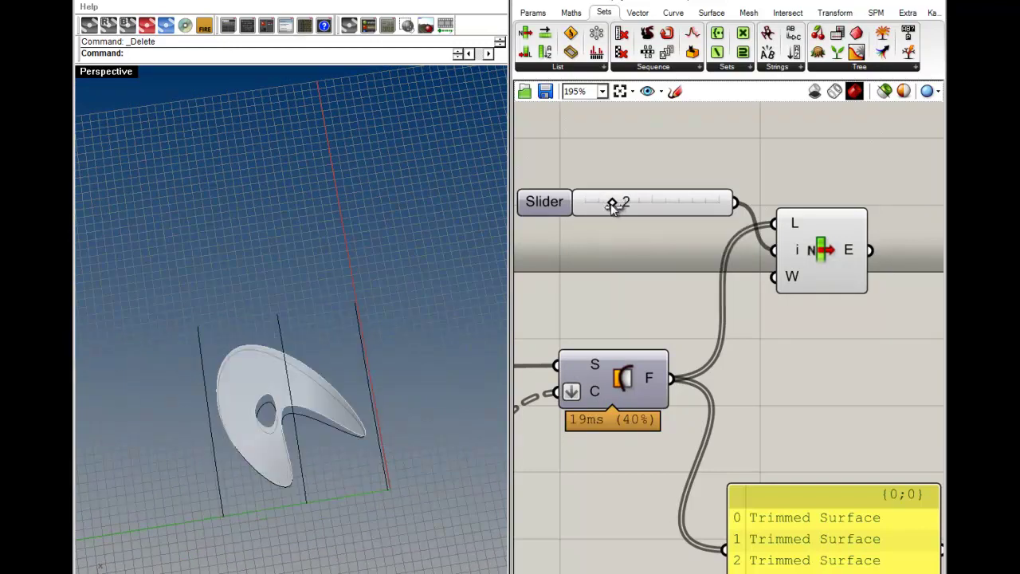
# Move the small closed curve slightly within the larger curve.
pyautogui.moveTo(237, 460); pyautogui.dragTo(186, 359, button='right')
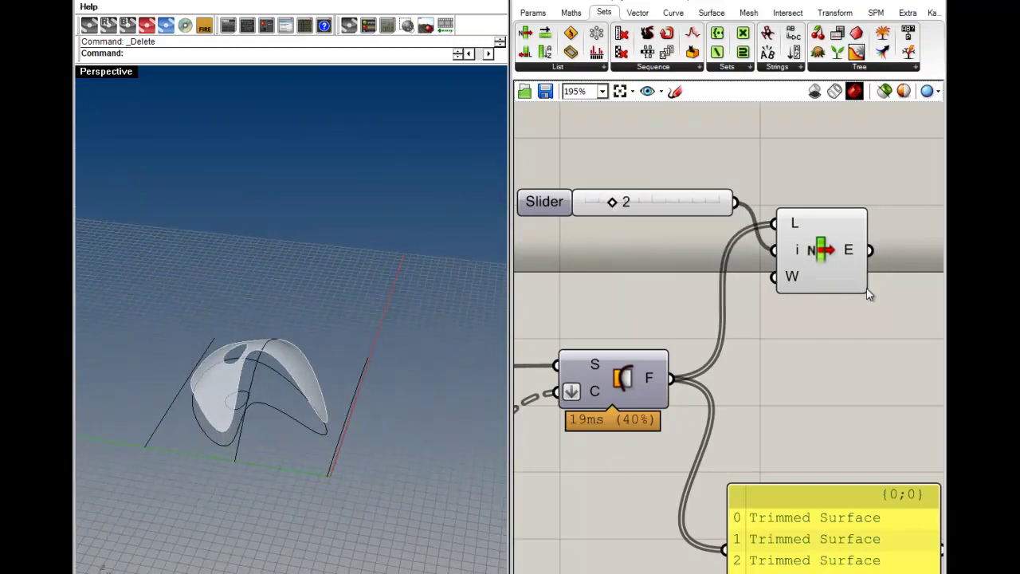
pyautogui.moveTo(324, 427); pyautogui.dragTo(245, 441, button='right')
pyautogui.scroll(2, 242, 435)
pyautogui.moveTo(248, 413)
pyautogui.mouseDown()
pyautogui.moveTo(337, 415)
pyautogui.moveTo(228, 363)
pyautogui.moveTo(245, 401)
pyautogui.mouseUp()
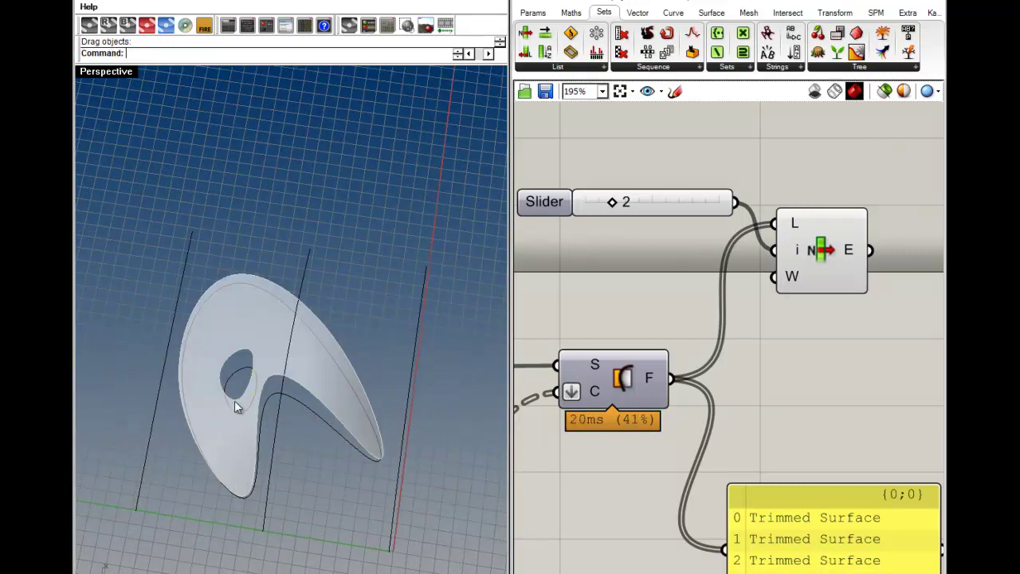
# Add an Area component beside Surface Split and connect the Fragments output to its Geometry input.
pyautogui.moveTo(717, 349); pyautogui.dragTo(770, 284, button='right')
pyautogui.click(836, 349)
pyautogui.click(846, 432)
pyautogui.moveTo(332, 394); pyautogui.dragTo(321, 322, button='right')
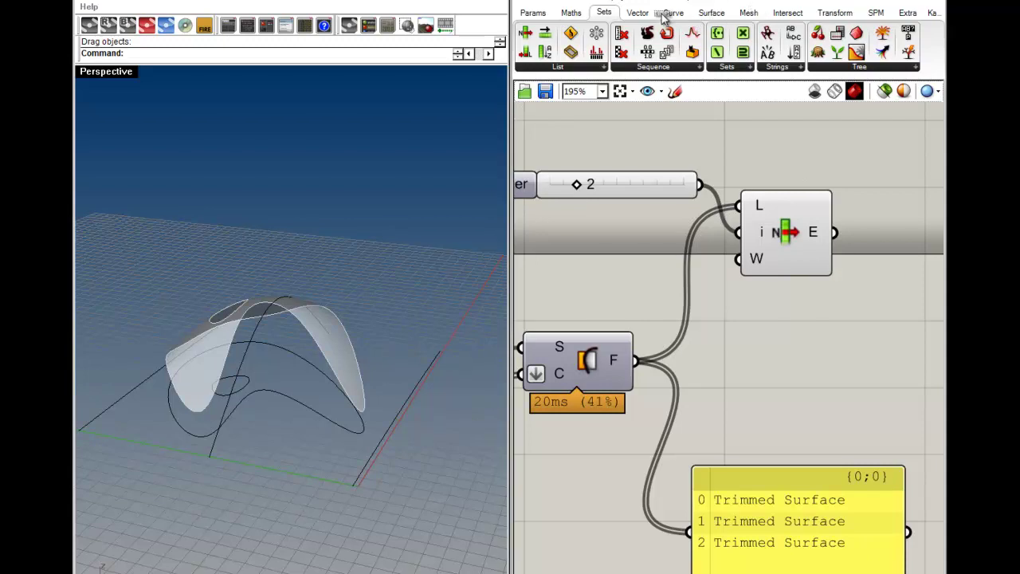
pyautogui.click(711, 14)
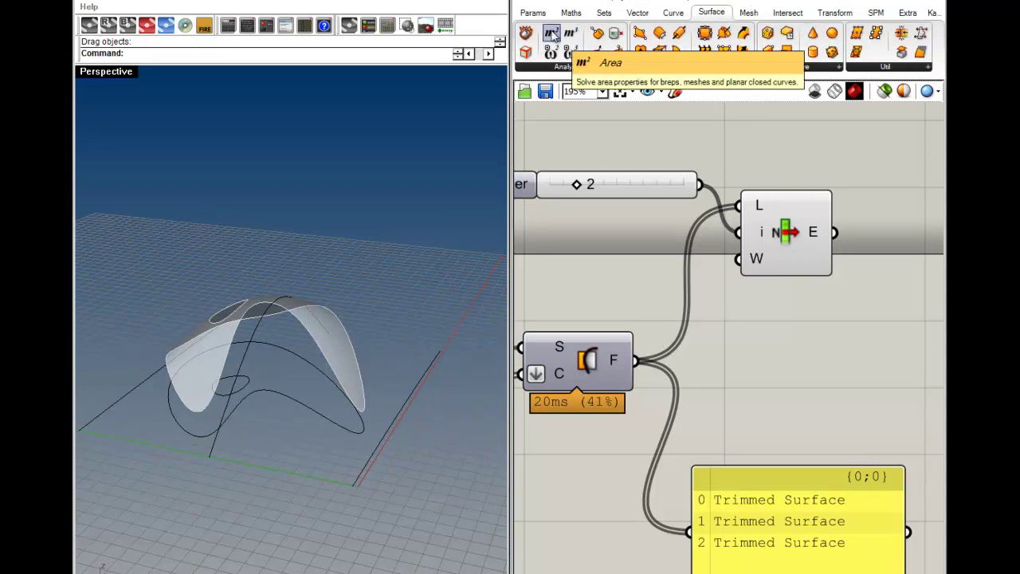
pyautogui.moveTo(550, 34); pyautogui.dragTo(793, 367)
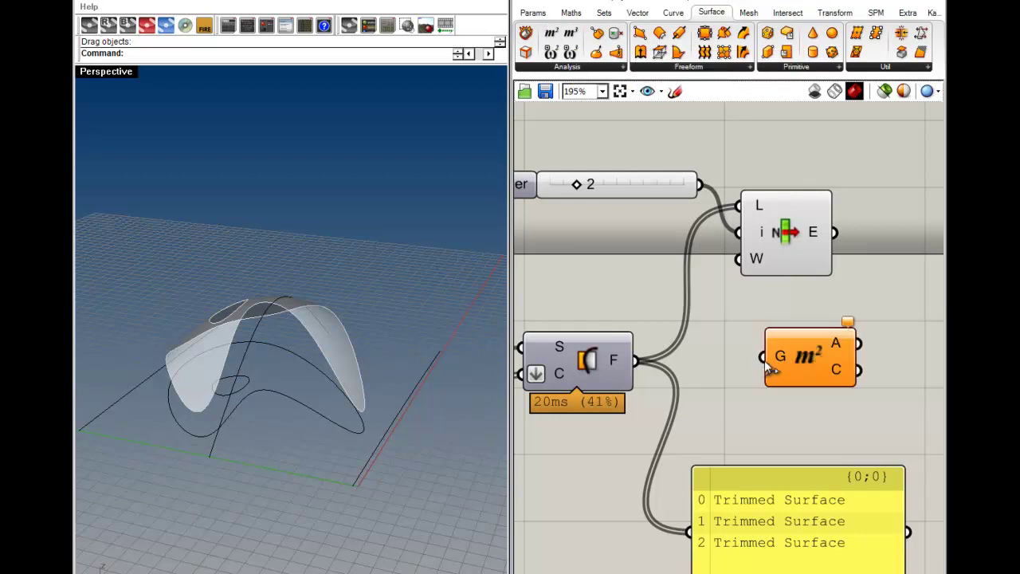
pyautogui.moveTo(761, 360); pyautogui.dragTo(748, 451, button='right')
pyautogui.moveTo(750, 450); pyautogui.dragTo(623, 452)
pyautogui.click(879, 527)
pyautogui.moveTo(837, 490); pyautogui.dragTo(819, 395, button='right')
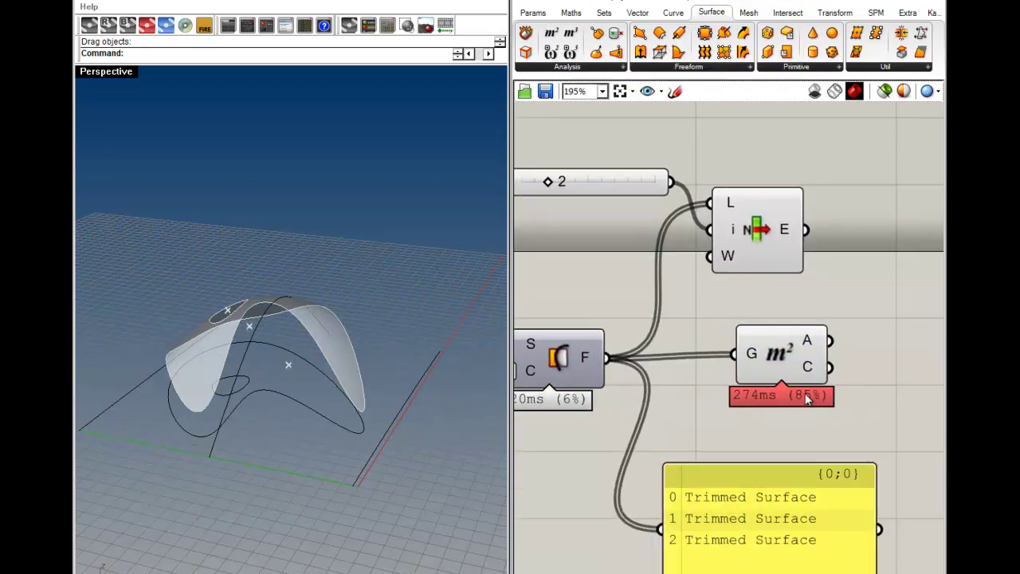
# Connect the Area component's A output to the panel and place the panel lower and to the right of Area.
pyautogui.moveTo(760, 369); pyautogui.dragTo(736, 374)
pyautogui.click(762, 416)
pyautogui.scroll(2, 725, 399)
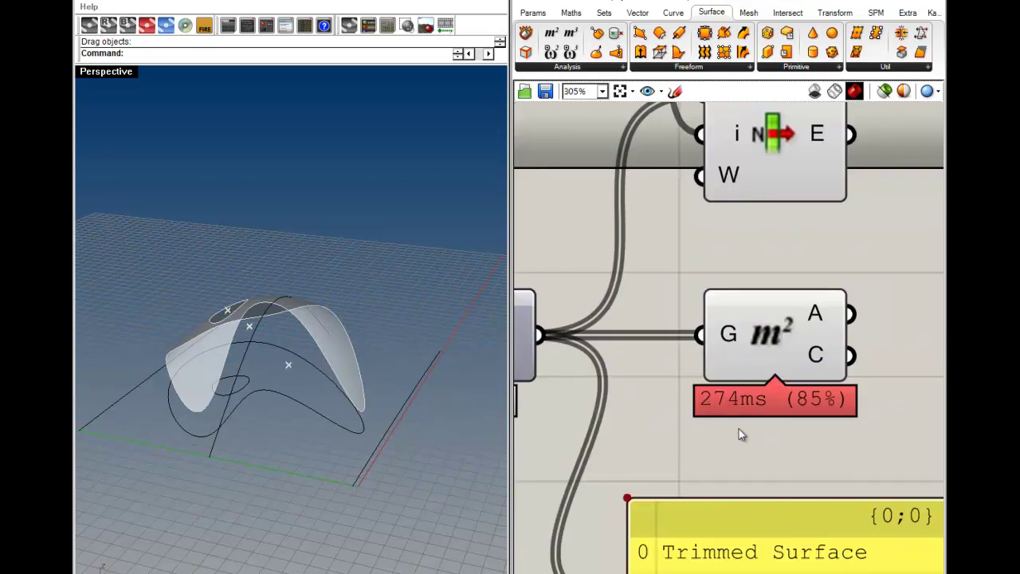
pyautogui.scroll(-3, 683, 416)
pyautogui.click(680, 480)
pyautogui.moveTo(680, 480); pyautogui.dragTo(771, 466)
pyautogui.click(741, 410)
pyautogui.moveTo(704, 352); pyautogui.dragTo(680, 486)
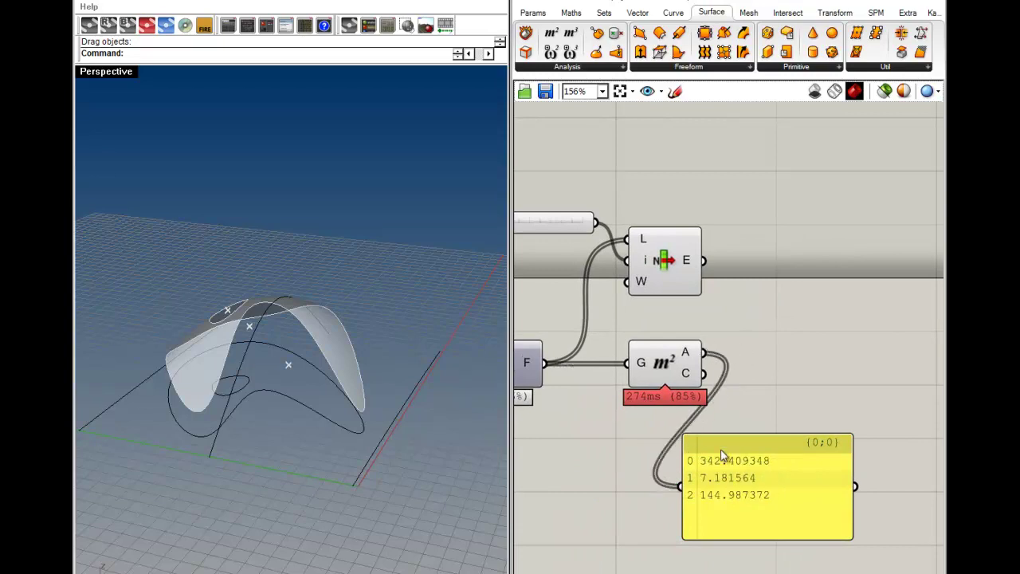
pyautogui.moveTo(723, 442); pyautogui.dragTo(800, 415)
pyautogui.click(783, 392)
pyautogui.scroll(2, 687, 420)
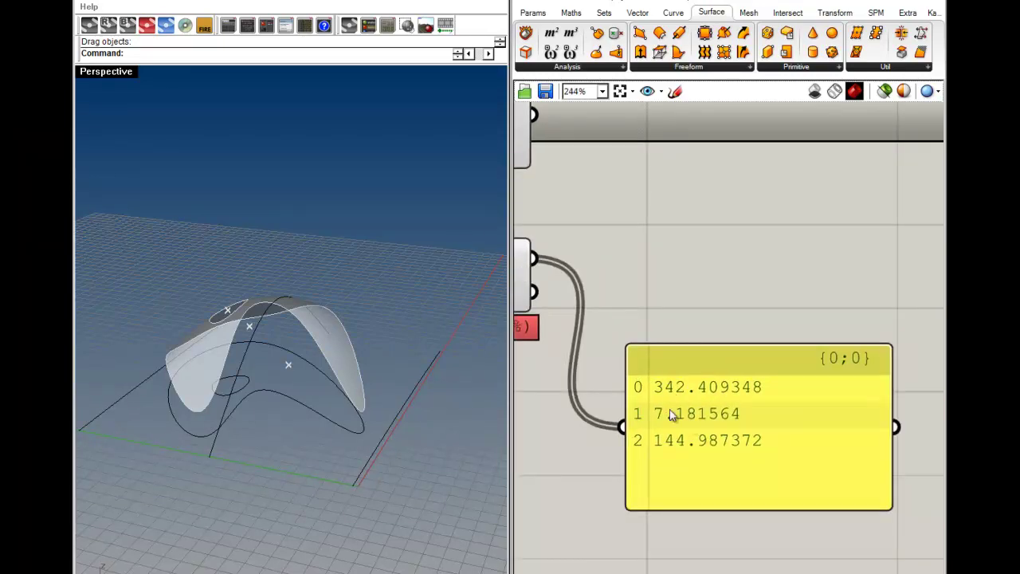
# Examine the fragment areas in the panel and compare their order with the Area and List Item components.
pyautogui.scroll(-3, 671, 419)
pyautogui.moveTo(620, 398); pyautogui.dragTo(800, 444, button='right')
pyautogui.click(709, 403)
pyautogui.click(831, 411)
pyautogui.moveTo(835, 411); pyautogui.dragTo(693, 392, button='right')
pyautogui.moveTo(709, 423); pyautogui.dragTo(675, 434)
pyautogui.click(676, 402)
pyautogui.scroll(3, 676, 444)
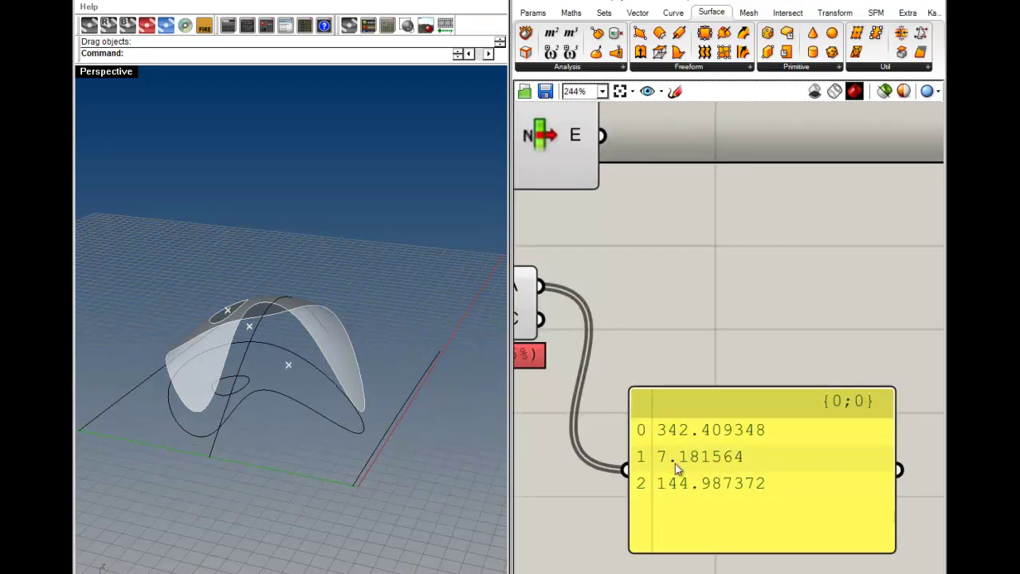
pyautogui.scroll(-2, 672, 499)
pyautogui.moveTo(578, 310); pyautogui.dragTo(692, 330, button='right')
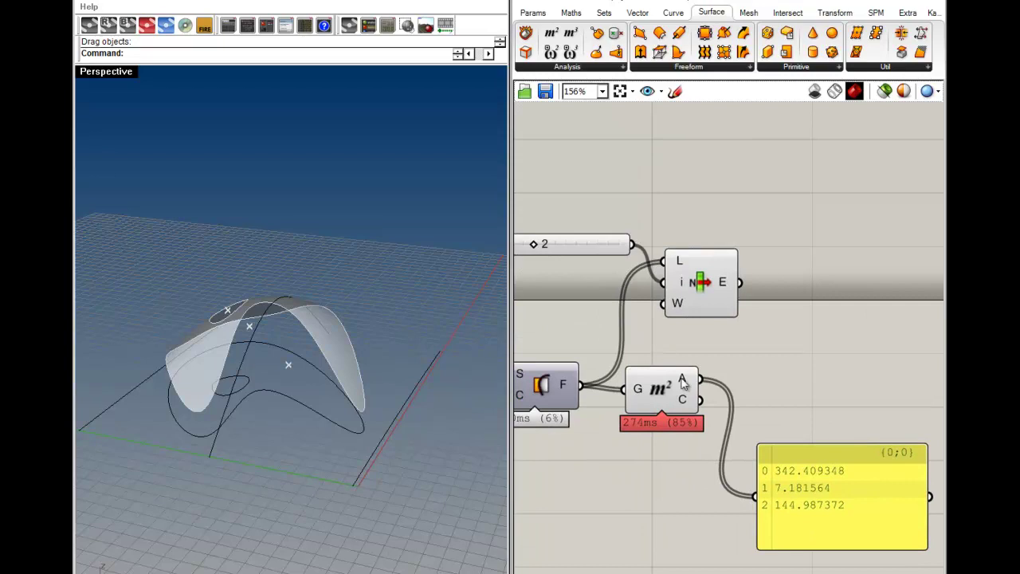
pyautogui.scroll(2, 794, 516)
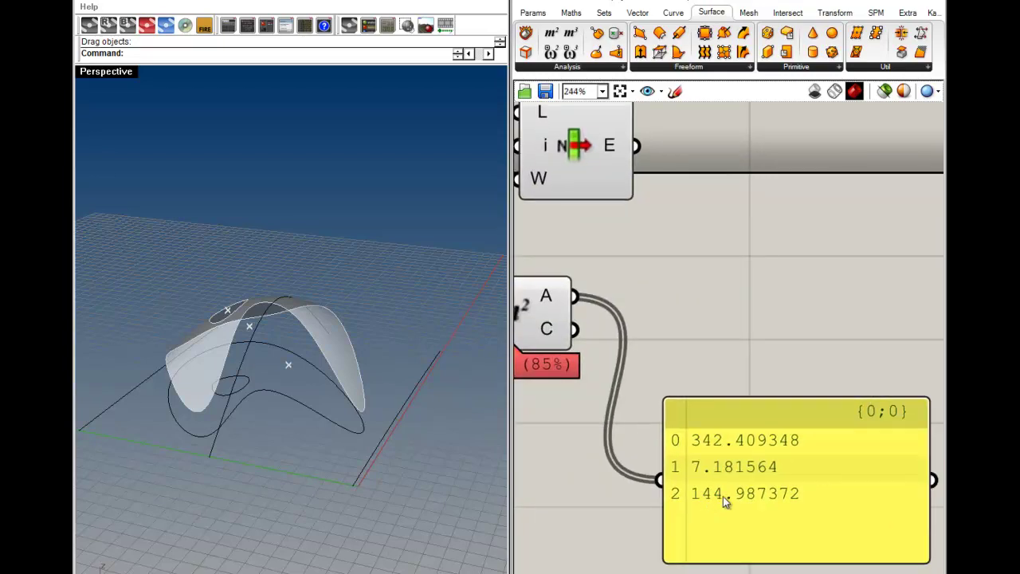
pyautogui.scroll(-2, 739, 511)
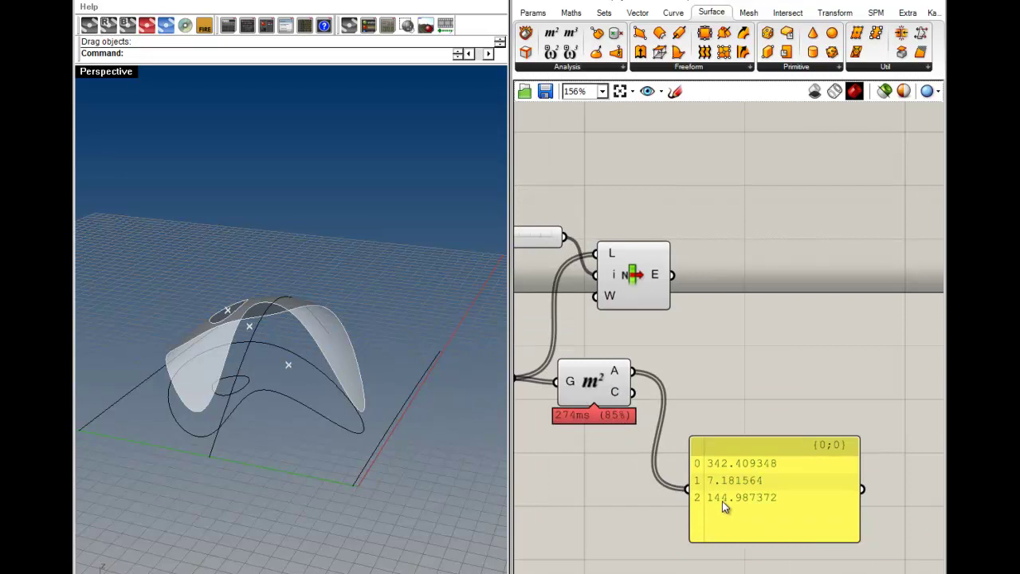
# Add a Sort List component beside Area and connect the A output of Area to its Keys input.
pyautogui.click(604, 13)
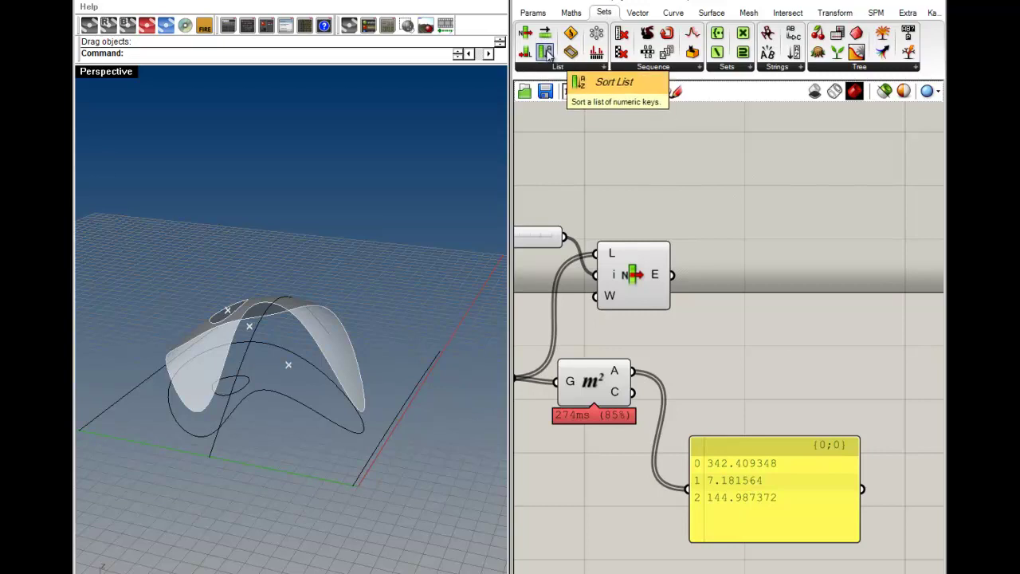
pyautogui.moveTo(547, 53); pyautogui.dragTo(725, 385)
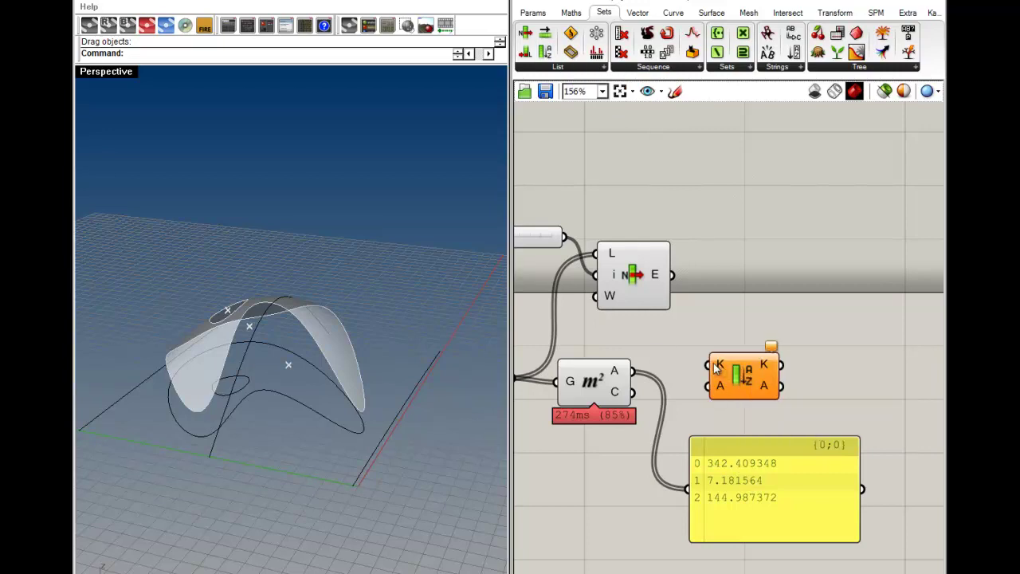
pyautogui.moveTo(717, 366); pyautogui.dragTo(632, 370)
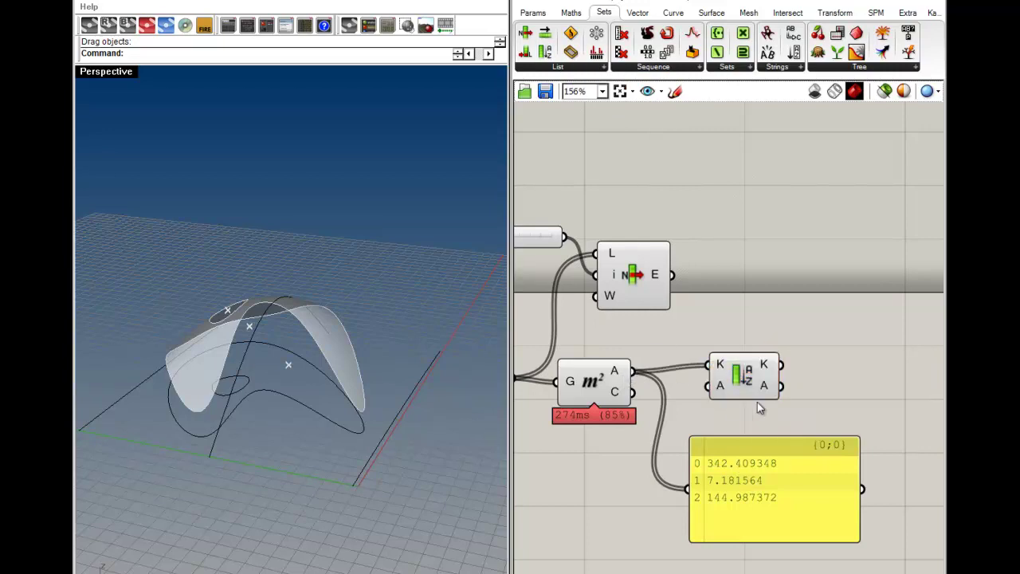
# Copy the area panel beside Sort List and connect the sorted Keys output to the copy.
pyautogui.keyDown('alt'); pyautogui.moveTo(721, 476); pyautogui.dragTo(781, 365); pyautogui.keyUp('alt')
pyautogui.moveTo(754, 329); pyautogui.dragTo(643, 326, button='right')
pyautogui.click(808, 459)
pyautogui.scroll(4, 745, 338)
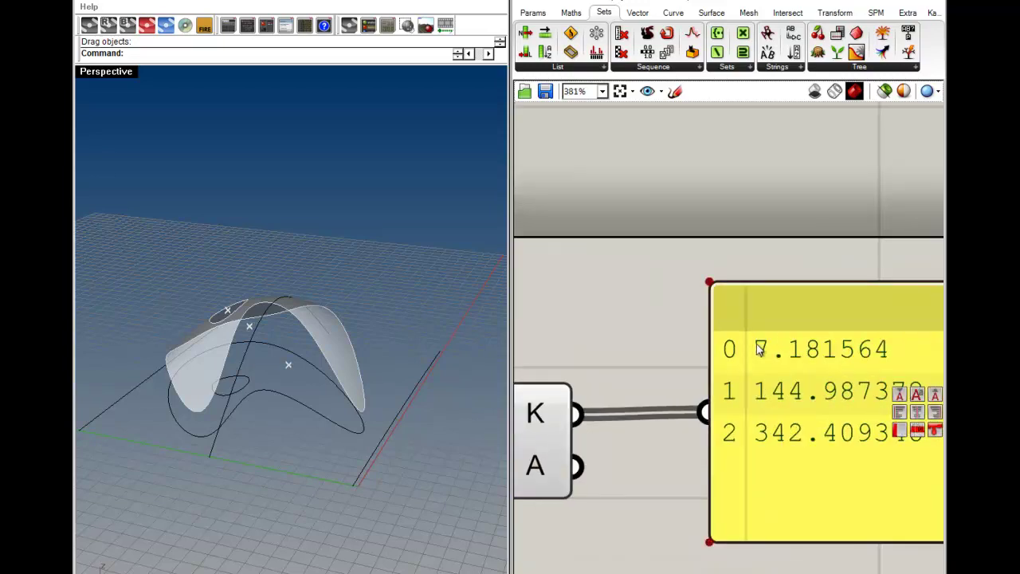
pyautogui.scroll(-4, 762, 449)
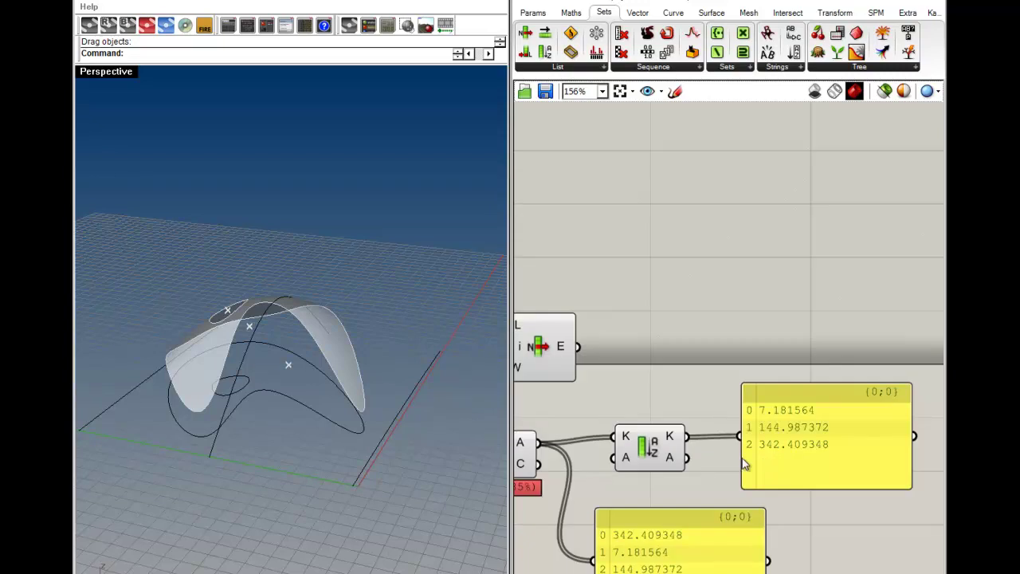
pyautogui.moveTo(653, 407); pyautogui.dragTo(752, 382, button='right')
pyautogui.moveTo(733, 414)
pyautogui.mouseDown()
pyautogui.moveTo(738, 386)
pyautogui.moveTo(728, 405)
pyautogui.mouseUp()
pyautogui.scroll(4, 702, 403)
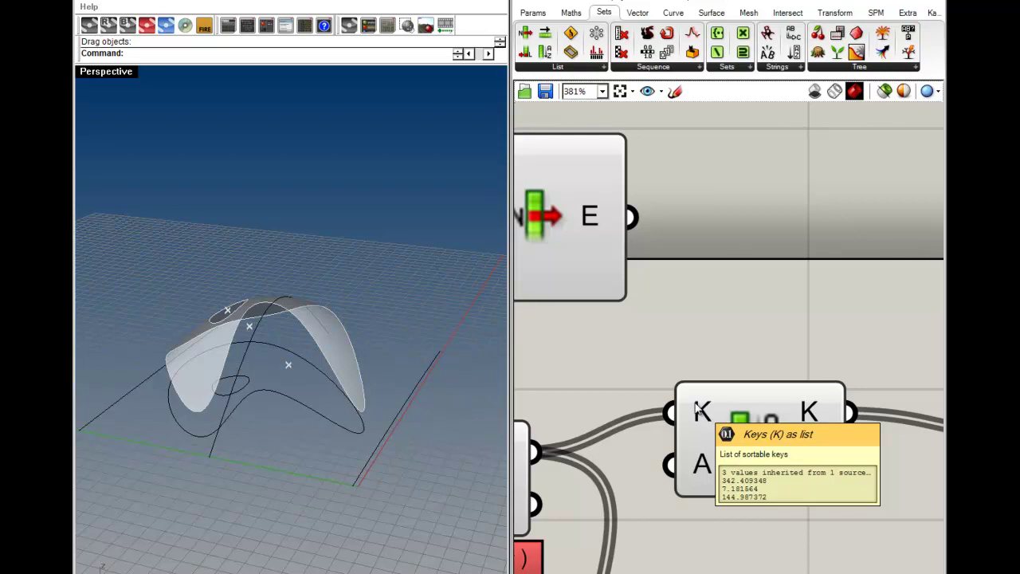
pyautogui.moveTo(704, 467)
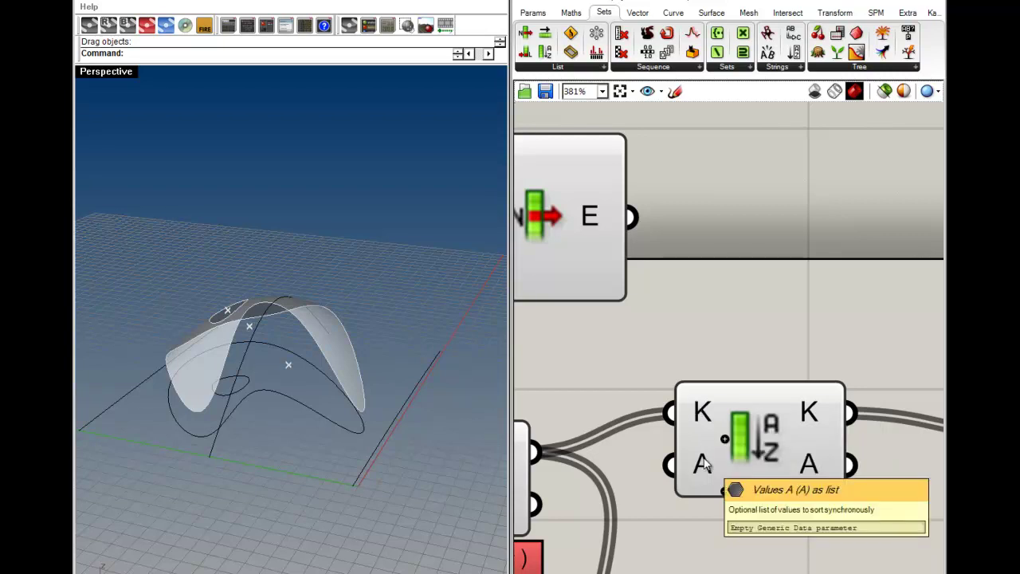
pyautogui.scroll(-7, 703, 466)
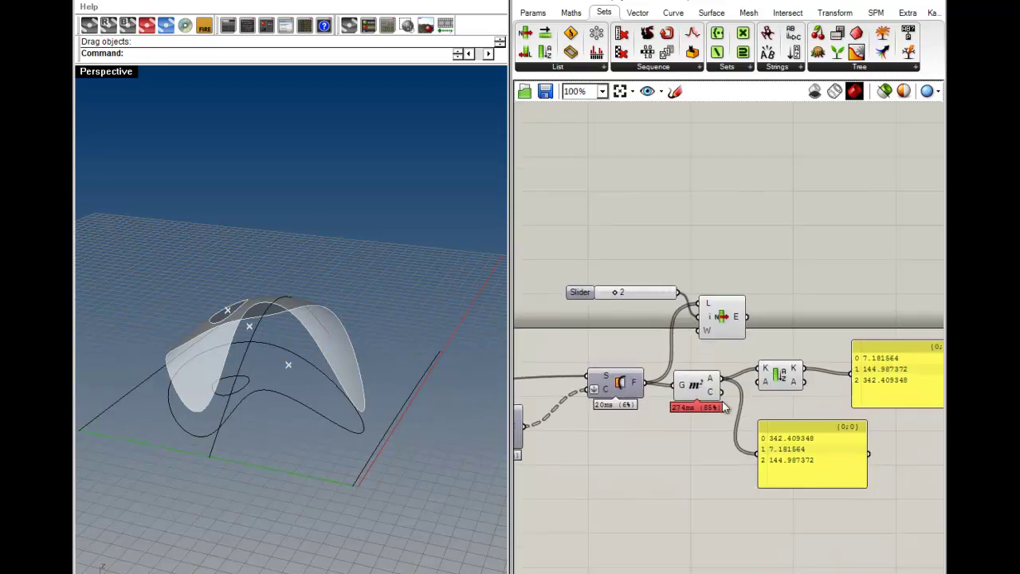
# Turn on the preview of Surface Split and turn off the preview of List Item.
pyautogui.click(722, 316)
pyautogui.moveTo(157, 408); pyautogui.dragTo(440, 484, button='right')
pyautogui.click(647, 451)
pyautogui.rightClick(626, 380)
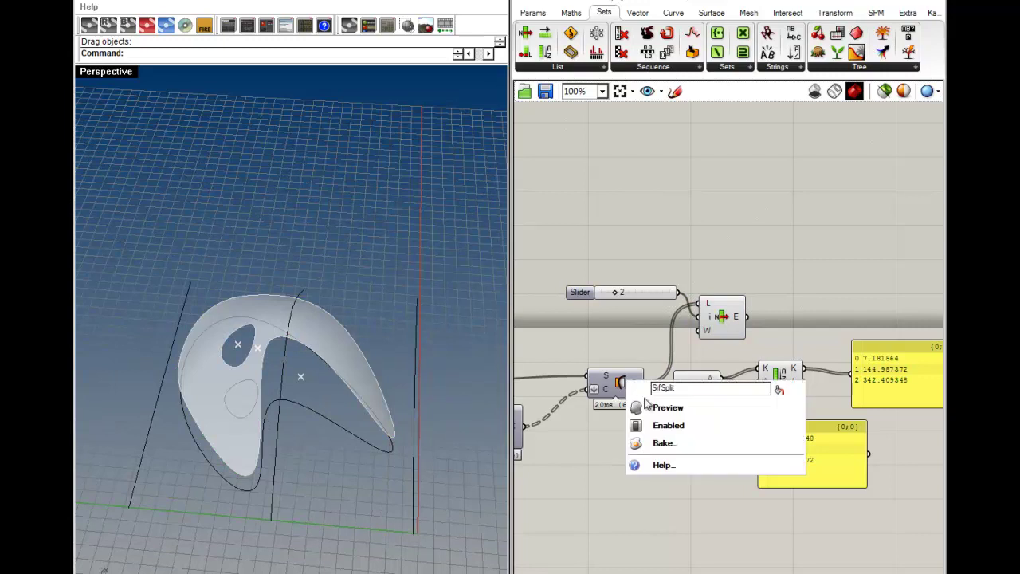
pyautogui.click(638, 407)
pyautogui.click(604, 386)
pyautogui.click(639, 426)
pyautogui.rightClick(726, 309)
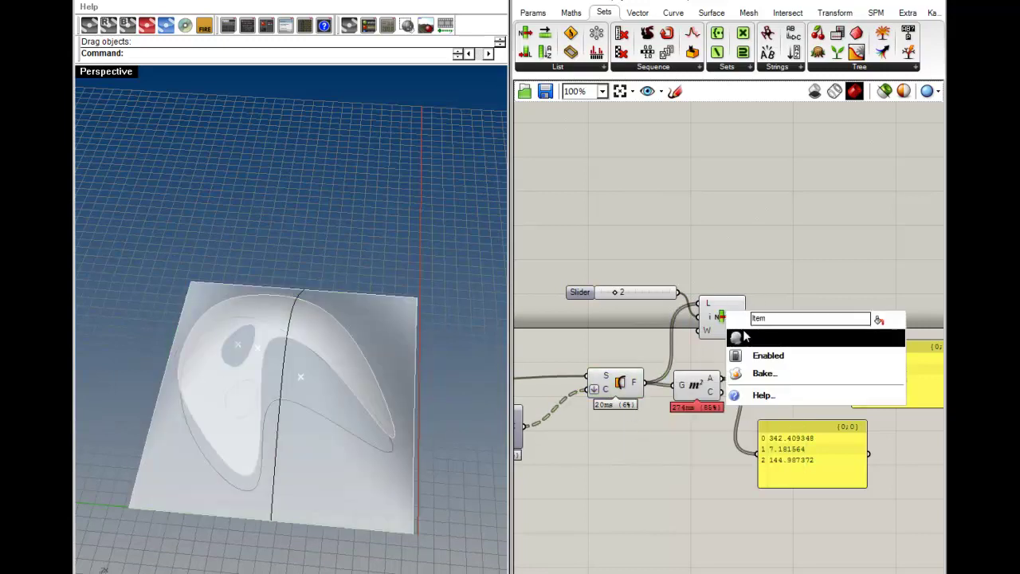
pyautogui.click(731, 333)
pyautogui.click(606, 385)
pyautogui.click(655, 451)
# Move the Area component lower and connect the Fragments output of Surface Split to Sort List's Values A input.
pyautogui.click(695, 389)
pyautogui.click(683, 431)
pyautogui.scroll(5, 686, 395)
pyautogui.click(611, 396)
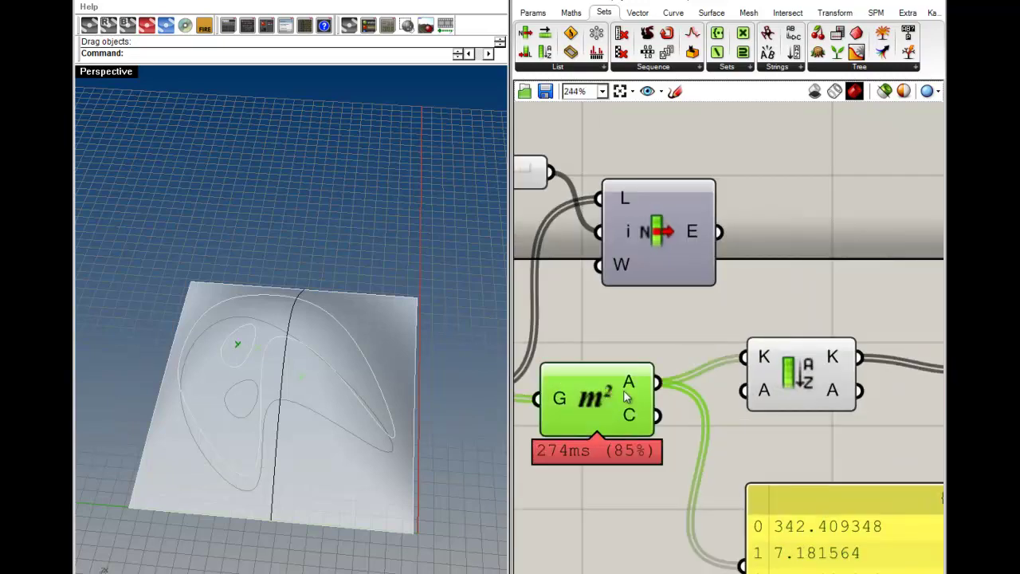
pyautogui.moveTo(768, 358)
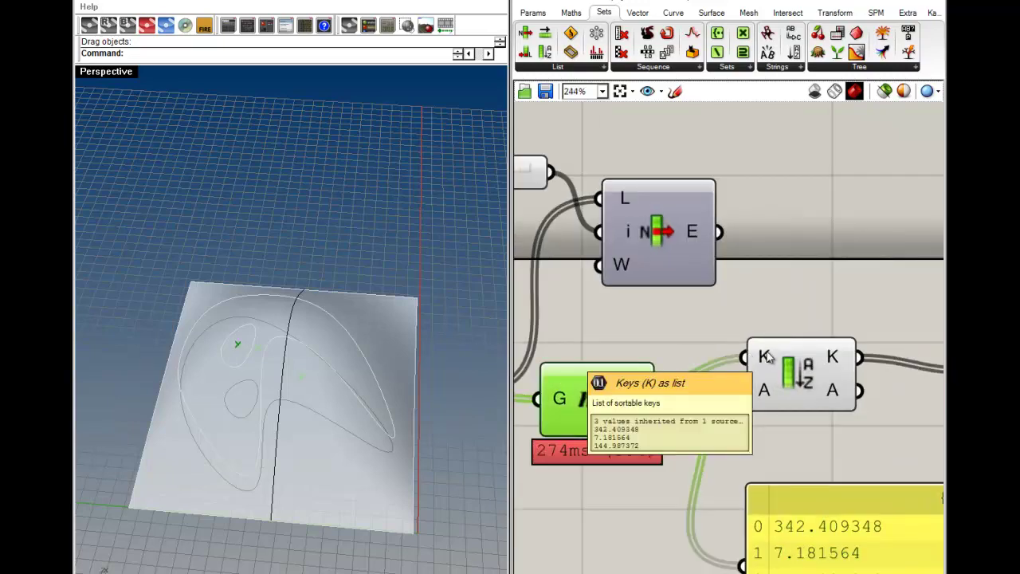
pyautogui.scroll(-4, 766, 353)
pyautogui.moveTo(693, 376); pyautogui.dragTo(683, 415)
pyautogui.click(703, 364)
pyautogui.moveTo(756, 369); pyautogui.dragTo(646, 369)
pyautogui.moveTo(766, 369); pyautogui.dragTo(701, 373, button='right')
pyautogui.scroll(4, 701, 373)
pyautogui.scroll(-4, 701, 374)
# Turn off the previews of the Area and Surface Split components.
pyautogui.rightClick(620, 409)
pyautogui.click(639, 434)
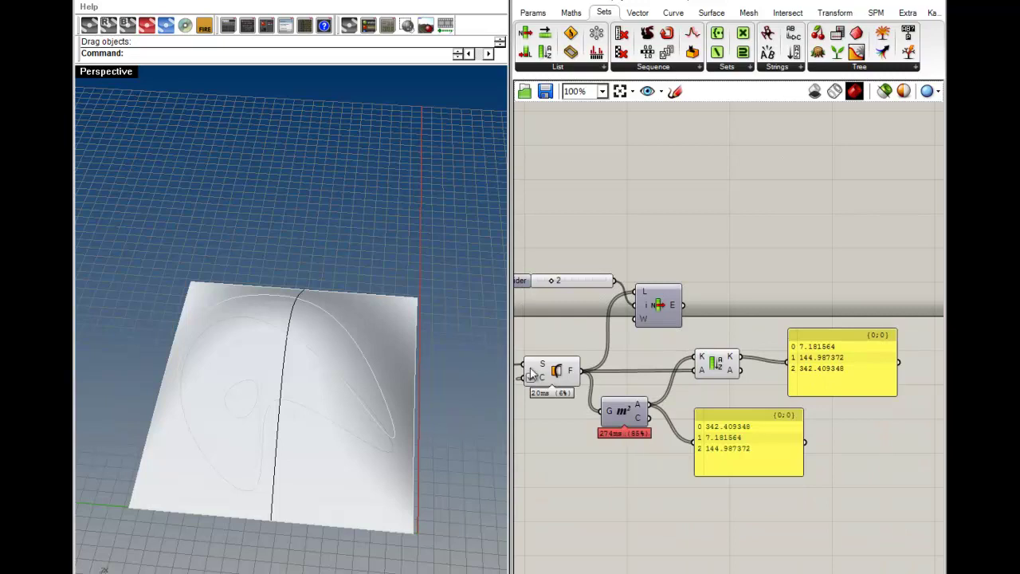
pyautogui.click(550, 371)
pyautogui.rightClick(562, 371)
pyautogui.click(597, 400)
# Rearrange the components around Sort List and connect its sorted Values A output to the L input of List Item.
pyautogui.moveTo(716, 363); pyautogui.dragTo(645, 393, button='right')
pyautogui.click(674, 367)
pyautogui.click(700, 392)
pyautogui.moveTo(770, 383); pyautogui.dragTo(814, 366)
pyautogui.moveTo(629, 376); pyautogui.dragTo(599, 376)
pyautogui.click(623, 342)
pyautogui.moveTo(623, 343); pyautogui.dragTo(712, 349, button='right')
pyautogui.moveTo(643, 321); pyautogui.dragTo(697, 385)
pyautogui.moveTo(561, 297); pyautogui.dragTo(648, 296)
pyautogui.scroll(3, 676, 297)
# Turn off the preview of Sort List and turn on the preview of List Item.
pyautogui.rightClick(694, 447)
pyautogui.click(717, 484)
pyautogui.rightClick(843, 341)
pyautogui.click(809, 354)
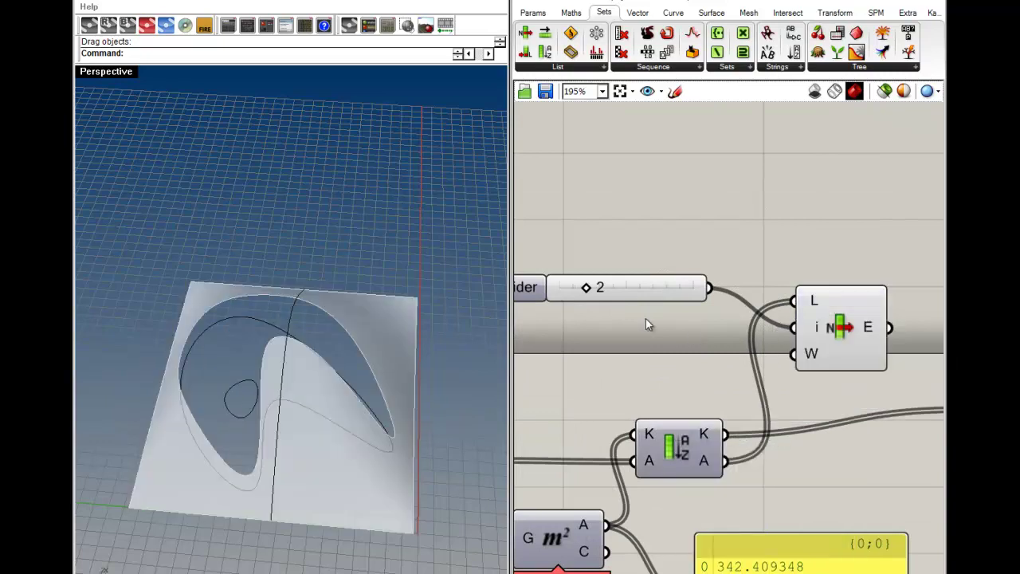
# Reposition List Item beside the sorted wires and set its index slider to 1.
pyautogui.moveTo(618, 303)
pyautogui.mouseDown()
pyautogui.moveTo(572, 301)
pyautogui.moveTo(616, 298)
pyautogui.mouseUp()
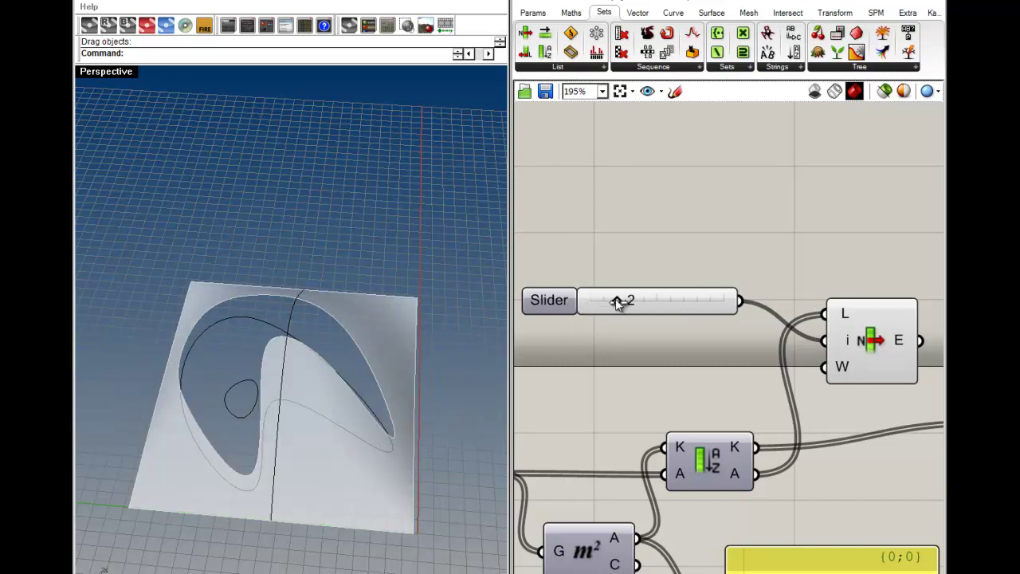
pyautogui.moveTo(823, 405); pyautogui.dragTo(699, 342, button='right')
pyautogui.moveTo(742, 286); pyautogui.dragTo(789, 256)
pyautogui.click(712, 364)
pyautogui.moveTo(712, 367); pyautogui.dragTo(814, 390, button='right')
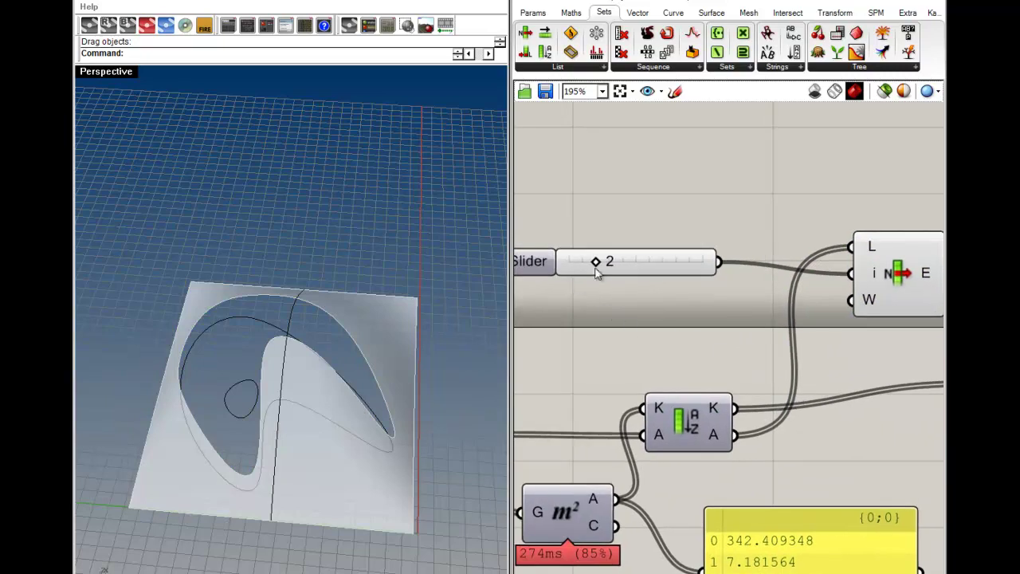
pyautogui.moveTo(732, 326); pyautogui.dragTo(693, 263, button='right')
pyautogui.moveTo(706, 305); pyautogui.dragTo(656, 314, button='right')
pyautogui.moveTo(766, 323); pyautogui.dragTo(610, 323, button='right')
pyautogui.scroll(3, 755, 296)
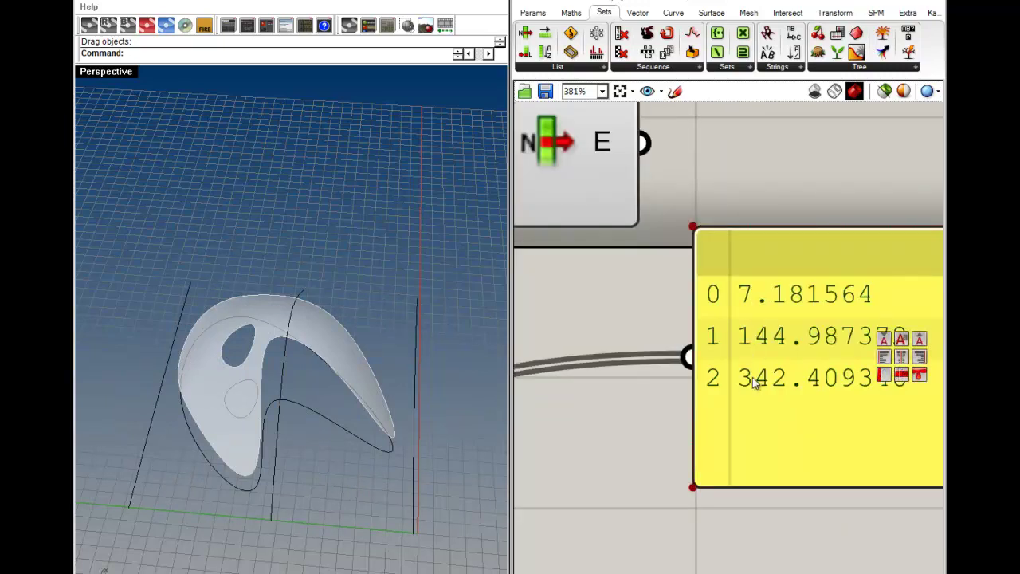
# Apply Reverse to the L input of List Item so the sorted fragments run from largest to smallest.
pyautogui.scroll(-5, 752, 380)
pyautogui.moveTo(656, 367); pyautogui.dragTo(716, 381, button='right')
pyautogui.scroll(3, 825, 402)
pyautogui.moveTo(653, 419); pyautogui.dragTo(732, 420, button='right')
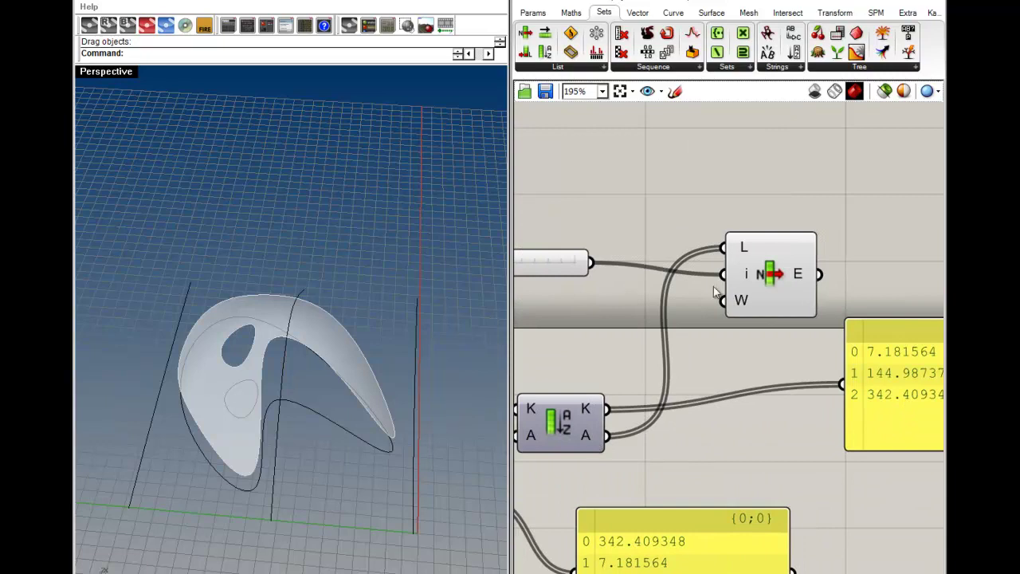
pyautogui.rightClick(742, 249)
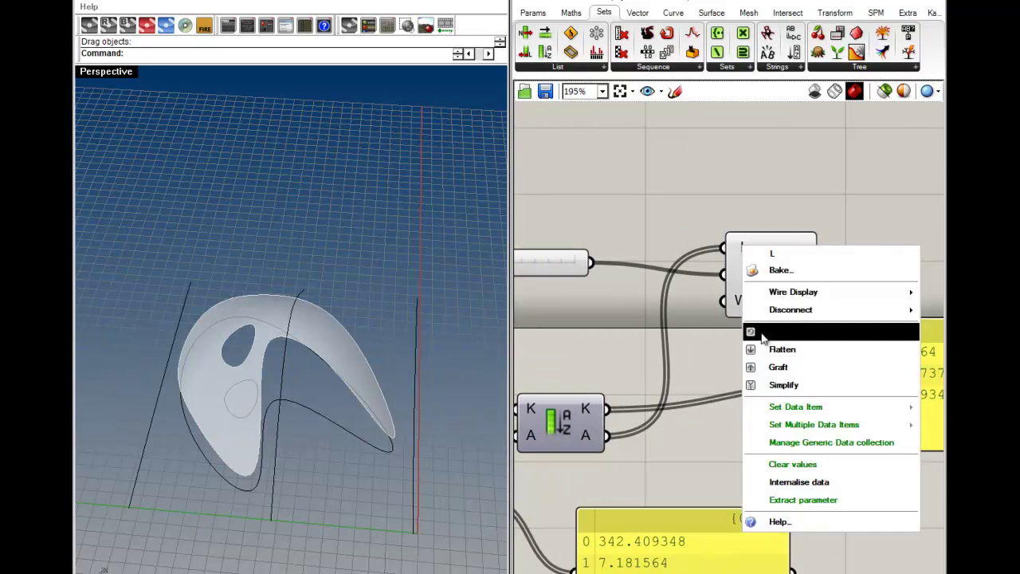
pyautogui.click(785, 332)
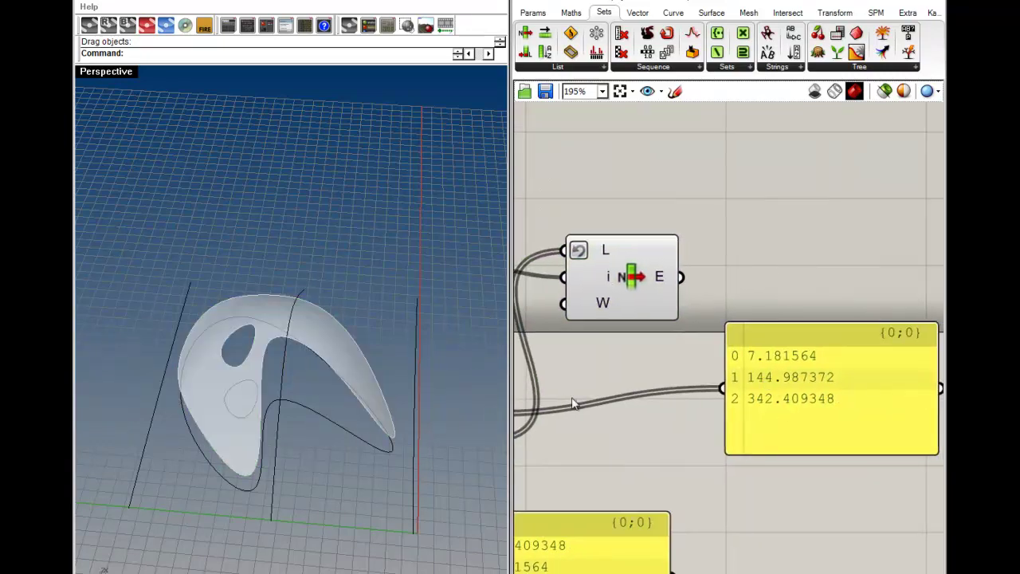
pyautogui.moveTo(562, 396); pyautogui.dragTo(691, 397, button='right')
pyautogui.moveTo(831, 429); pyautogui.dragTo(799, 417, button='right')
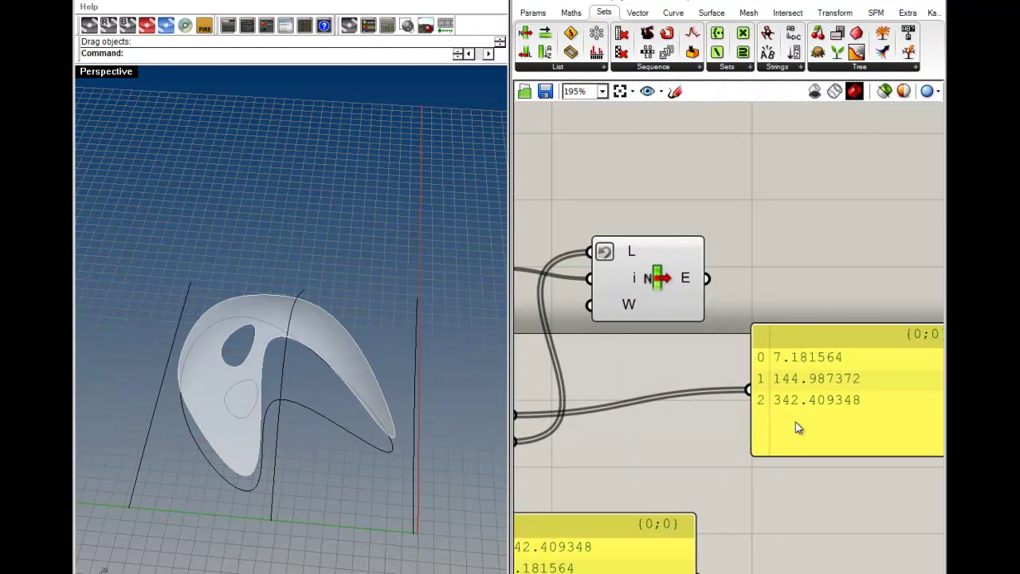
pyautogui.moveTo(606, 376); pyautogui.dragTo(685, 395, button='right')
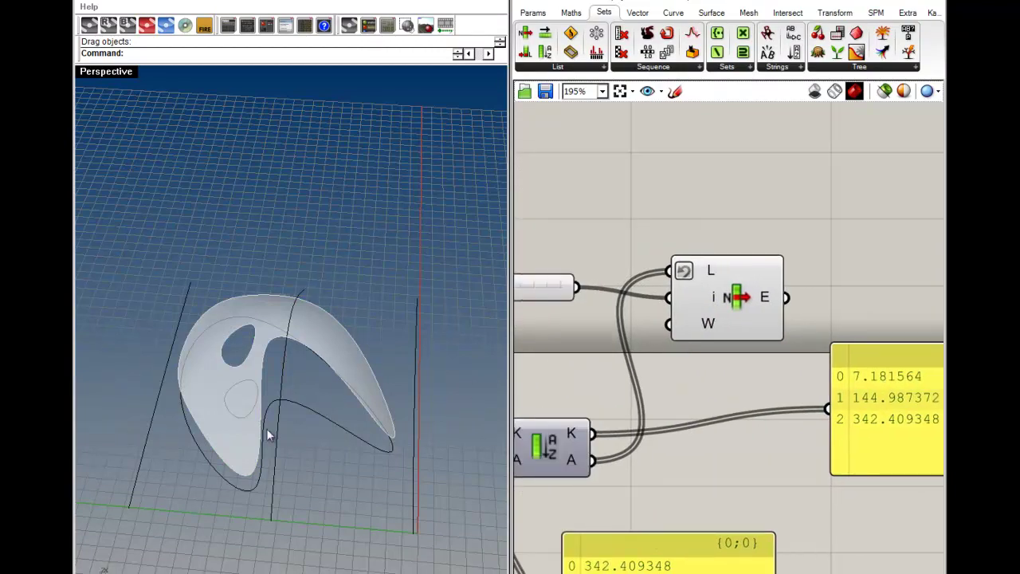
# Move the small closed curve so that it crosses the edge of the larger closed curve.
pyautogui.moveTo(243, 420); pyautogui.dragTo(263, 430)
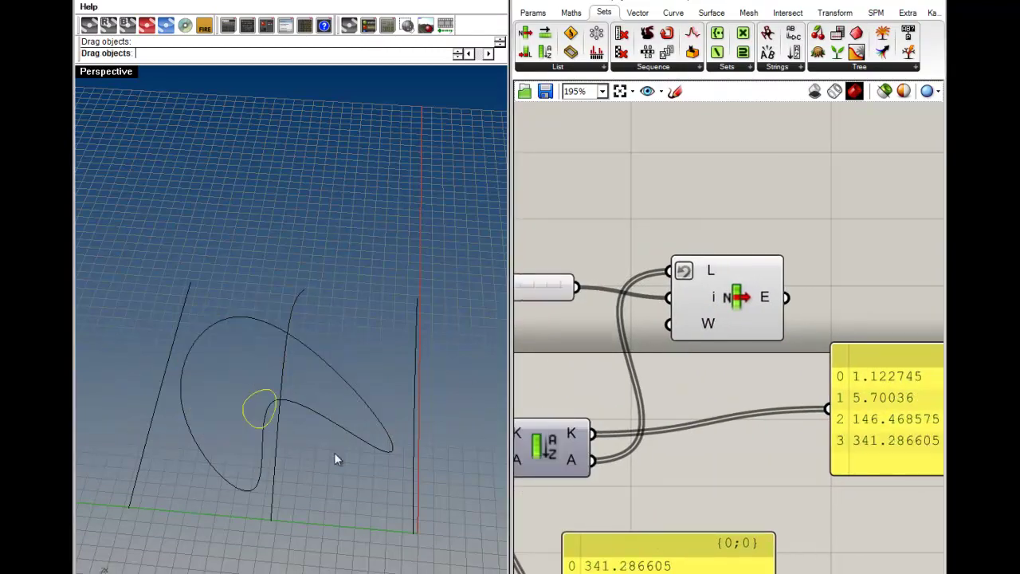
pyautogui.moveTo(911, 432); pyautogui.dragTo(782, 414, button='right')
pyautogui.moveTo(673, 389); pyautogui.dragTo(768, 394, button='right')
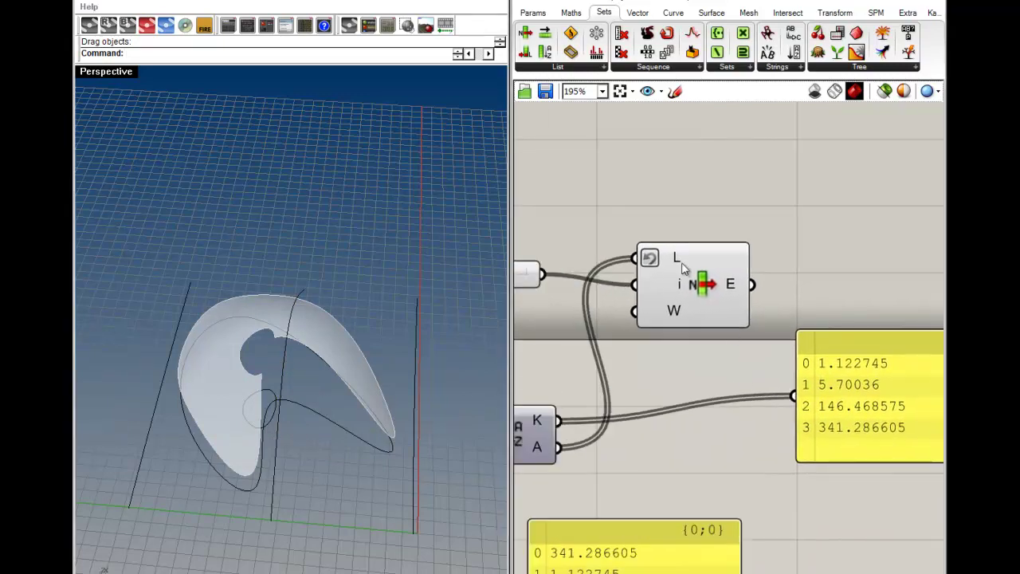
# Turn off Reverse on List Item's L input and compare the fragments at index 2 and index 1.
pyautogui.rightClick(650, 259)
pyautogui.click(683, 345)
pyautogui.moveTo(590, 345); pyautogui.dragTo(689, 362, button='right')
pyautogui.moveTo(610, 311); pyautogui.dragTo(686, 334, button='right')
pyautogui.moveTo(582, 315); pyautogui.dragTo(598, 317)
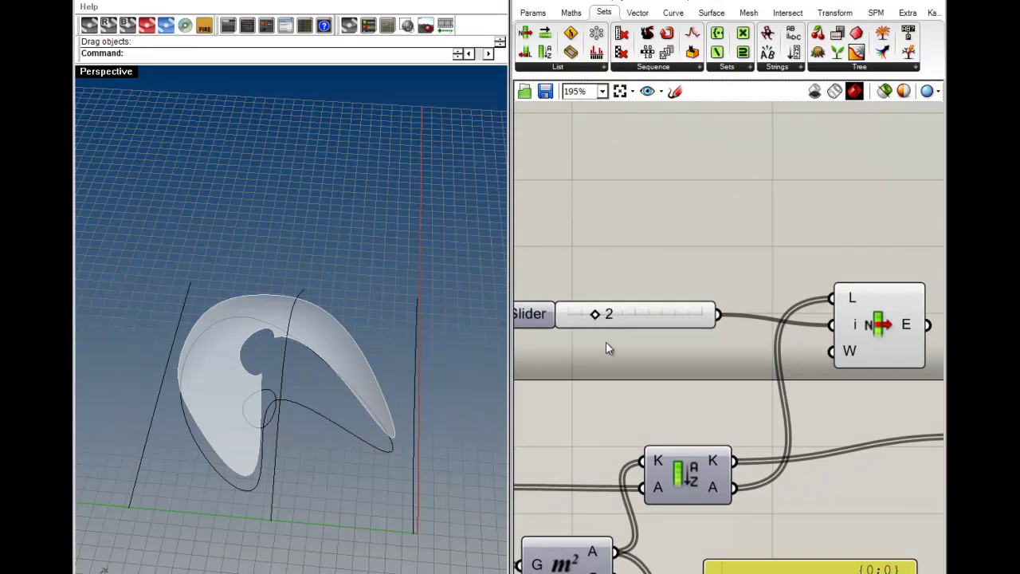
pyautogui.moveTo(599, 333); pyautogui.dragTo(607, 339, button='right')
pyautogui.moveTo(597, 335); pyautogui.dragTo(592, 335)
pyautogui.moveTo(713, 401); pyautogui.dragTo(609, 341, button='right')
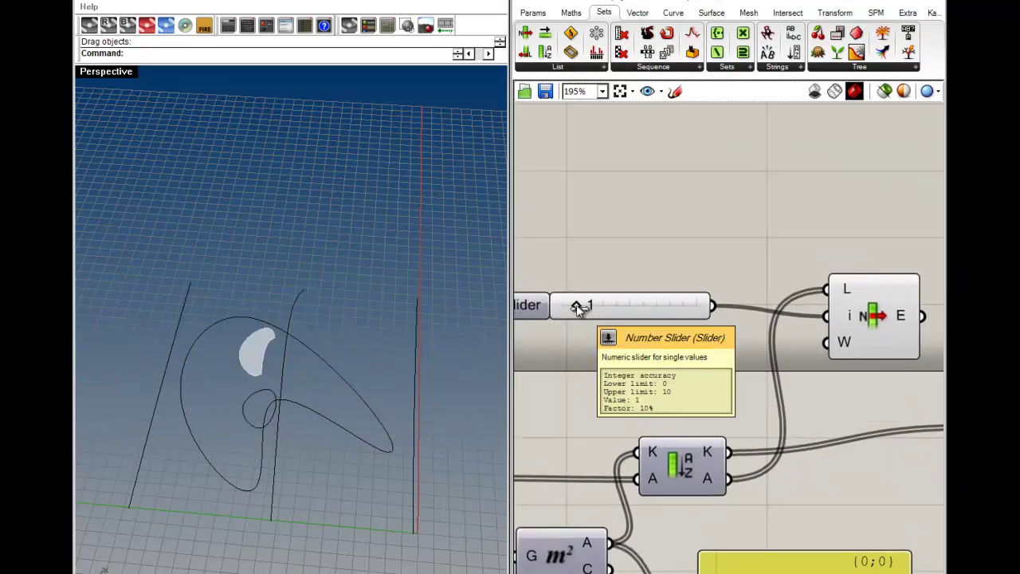
# Turn Reverse back on for the L input of List Item.
pyautogui.moveTo(888, 393); pyautogui.dragTo(741, 353, button='right')
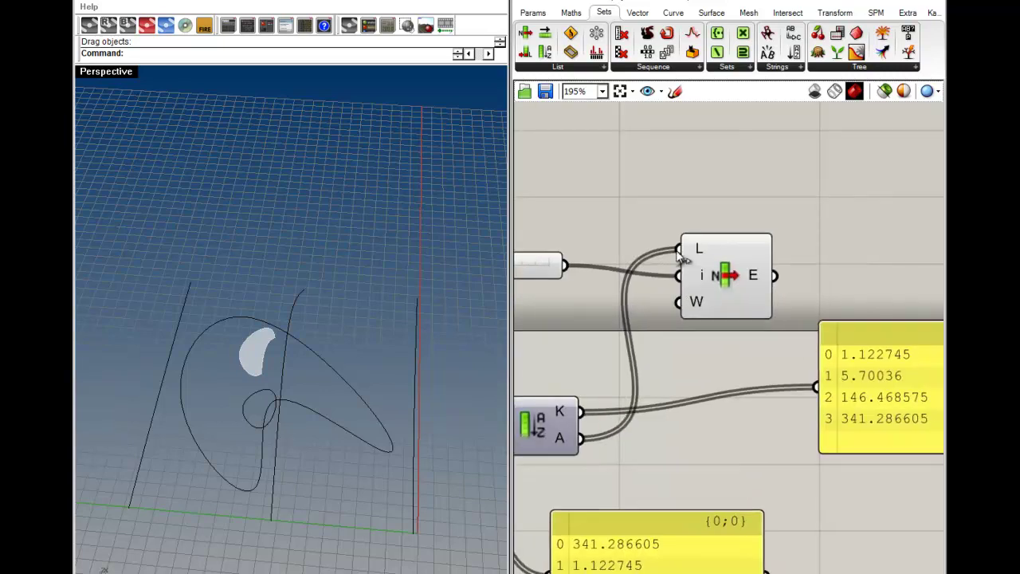
pyautogui.rightClick(695, 251)
pyautogui.click(717, 333)
pyautogui.moveTo(746, 355); pyautogui.dragTo(720, 349, button='right')
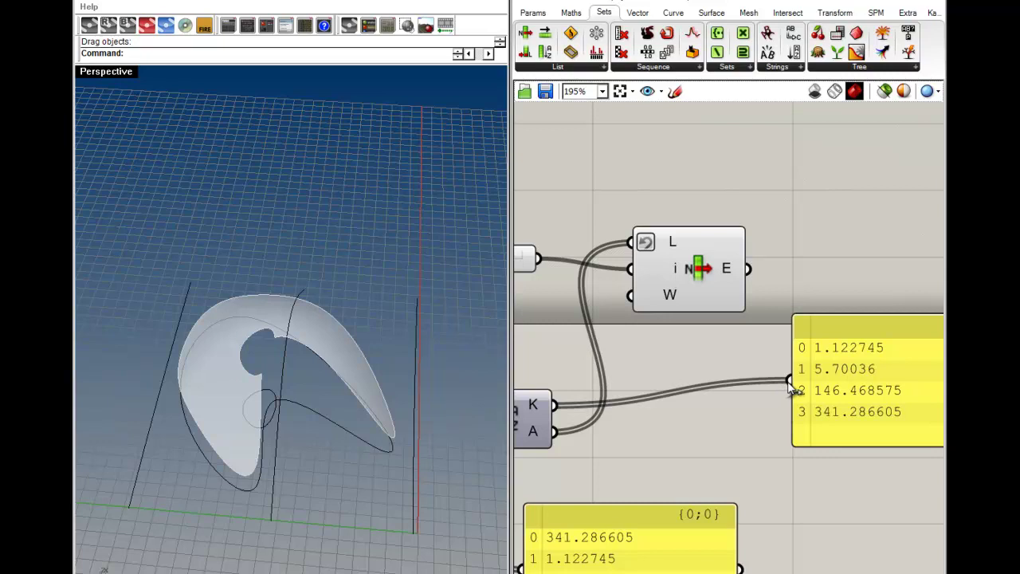
# Try reversing the sort component's A output instead of List Item's L input, and wire that output to the panel.
pyautogui.rightClick(646, 239)
pyautogui.click(670, 330)
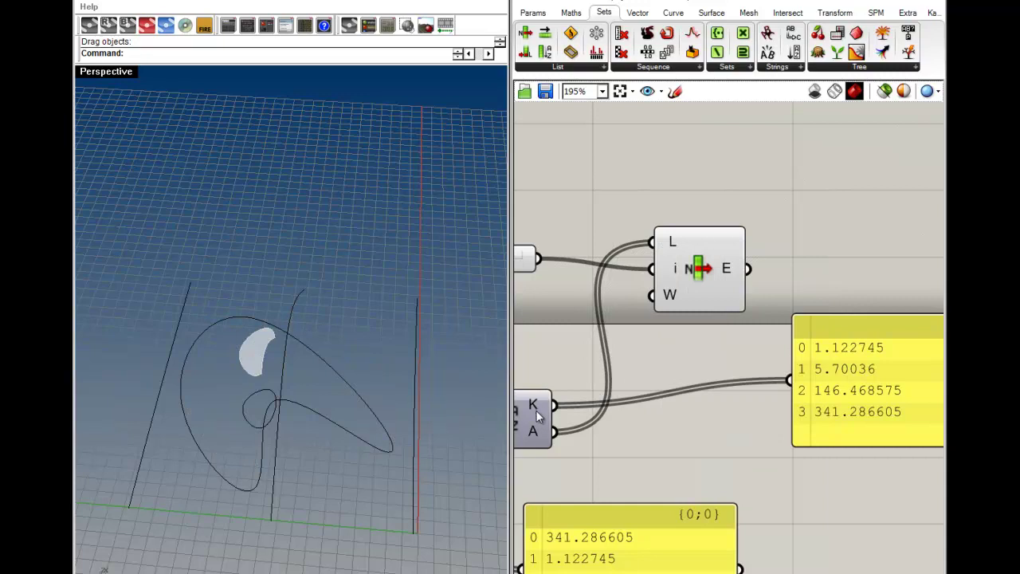
pyautogui.rightClick(536, 431)
pyautogui.click(562, 501)
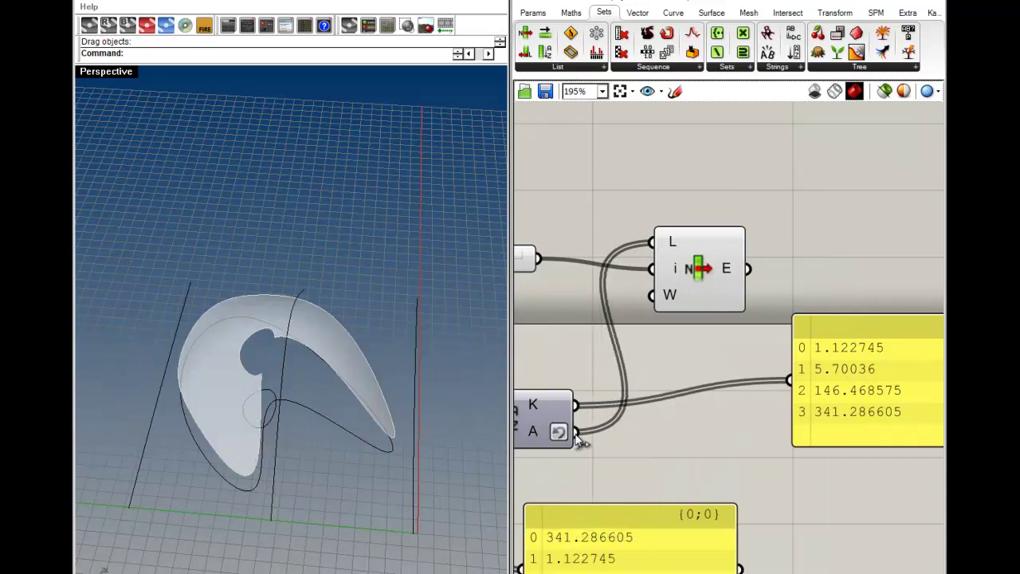
pyautogui.moveTo(574, 431); pyautogui.dragTo(791, 383)
pyautogui.moveTo(759, 430); pyautogui.dragTo(724, 420, button='right')
# Undo the Reverse and wiring changes on the sort output and apply Reverse to List Item's L input.
pyautogui.hotkey('ctrl', 'z')
pyautogui.moveTo(601, 412); pyautogui.dragTo(681, 410, button='right')
pyautogui.hotkey('ctrl', 'z')
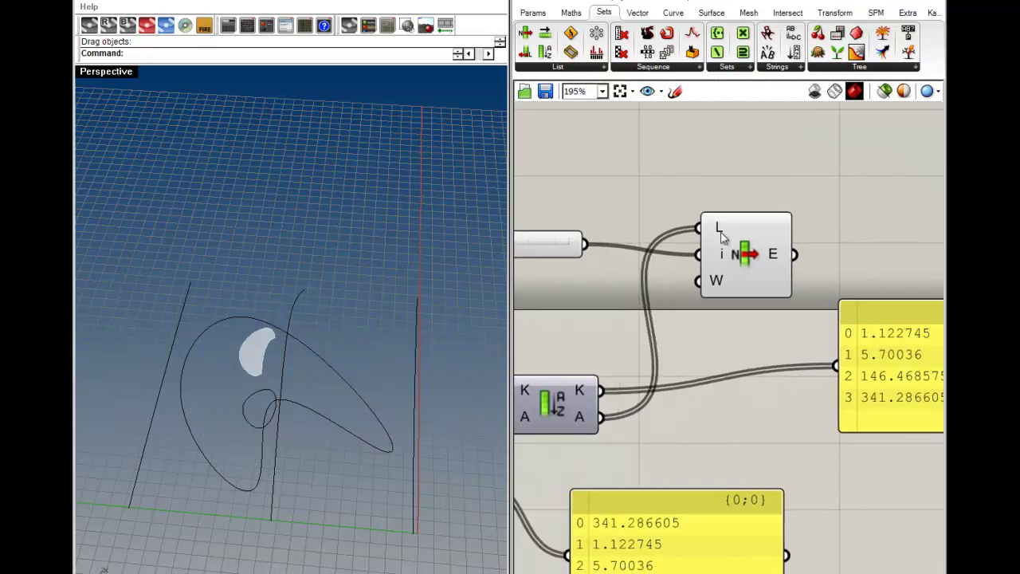
pyautogui.rightClick(728, 241)
pyautogui.click(743, 314)
# Examine the sorted fragment areas in the panel and compare them with the extracted fragment in the viewport.
pyautogui.click(744, 257)
pyautogui.click(666, 318)
pyautogui.moveTo(695, 309); pyautogui.dragTo(770, 318, button='right')
pyautogui.moveTo(908, 368); pyautogui.dragTo(693, 364, button='right')
pyautogui.scroll(3, 741, 415)
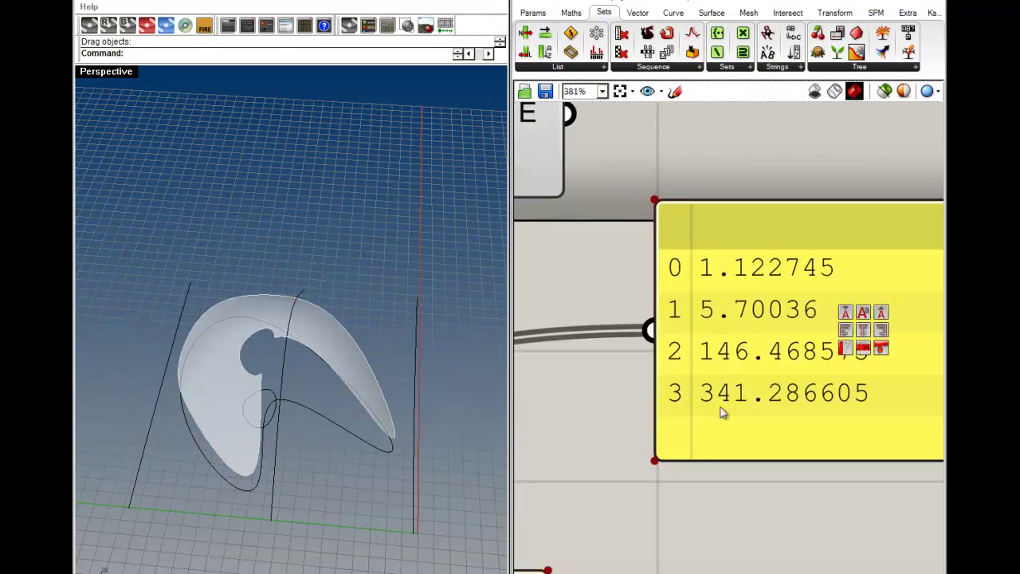
pyautogui.moveTo(697, 375); pyautogui.dragTo(632, 388, button='right')
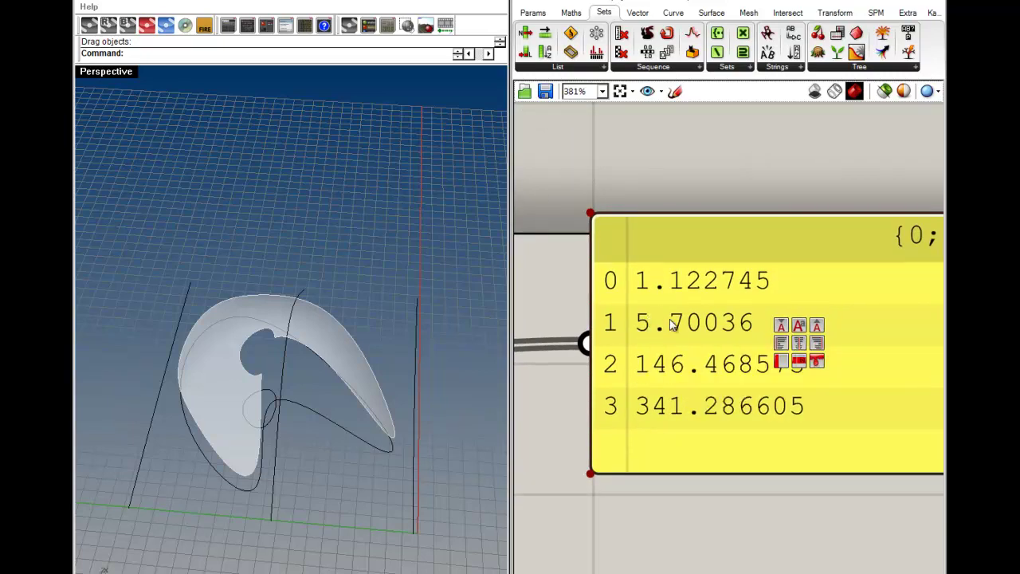
pyautogui.moveTo(307, 403); pyautogui.dragTo(348, 430, button='right')
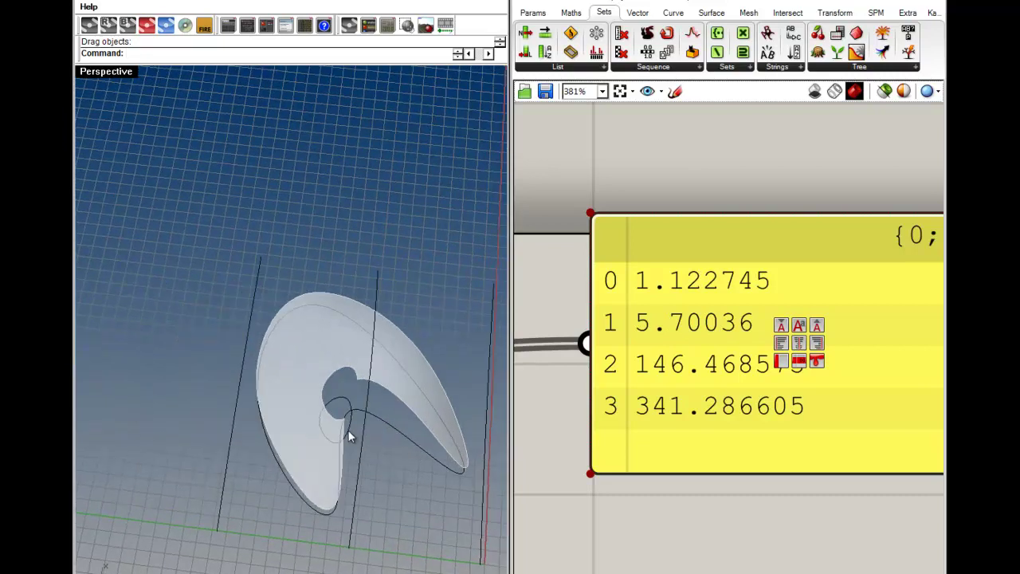
# Duplicate the small closed curve and place the copy beside the original, inside the larger outline.
pyautogui.click(352, 430)
pyautogui.hotkey('ctrl', 'c')
pyautogui.hotkey('ctrl', 'v')
pyautogui.moveTo(348, 430); pyautogui.dragTo(310, 418)
# Reference the closed curves, including the duplicated small one, in the curve parameter that feeds the projection.
pyautogui.scroll(4, 343, 434)
pyautogui.scroll(-6, 637, 464)
pyautogui.moveTo(694, 437); pyautogui.dragTo(807, 386, button='right')
pyautogui.moveTo(545, 448); pyautogui.dragTo(722, 453, button='right')
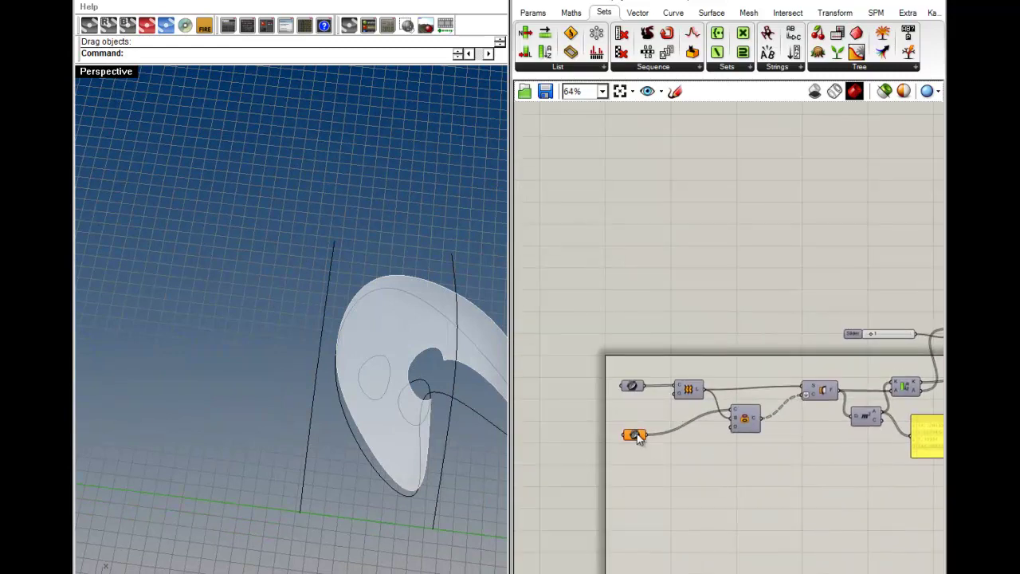
pyautogui.rightClick(638, 438)
pyautogui.click(685, 515)
pyautogui.click(370, 458)
pyautogui.press('Return')
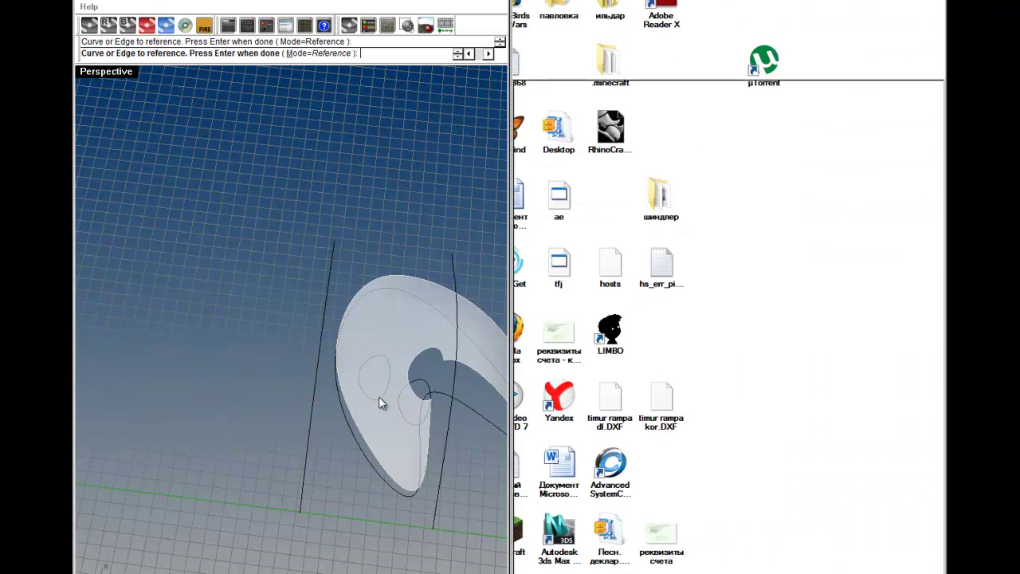
pyautogui.moveTo(378, 396); pyautogui.dragTo(325, 396, button='right')
pyautogui.moveTo(320, 397); pyautogui.dragTo(330, 417)
pyautogui.click(336, 431)
# Move the small closed curves so they lie within the larger outline, and delete the extra small curve.
pyautogui.moveTo(351, 431); pyautogui.dragTo(349, 404, button='right')
pyautogui.moveTo(349, 404); pyautogui.dragTo(425, 381)
pyautogui.moveTo(325, 394); pyautogui.dragTo(350, 377)
pyautogui.moveTo(409, 418); pyautogui.dragTo(289, 395)
pyautogui.moveTo(353, 388); pyautogui.dragTo(299, 406)
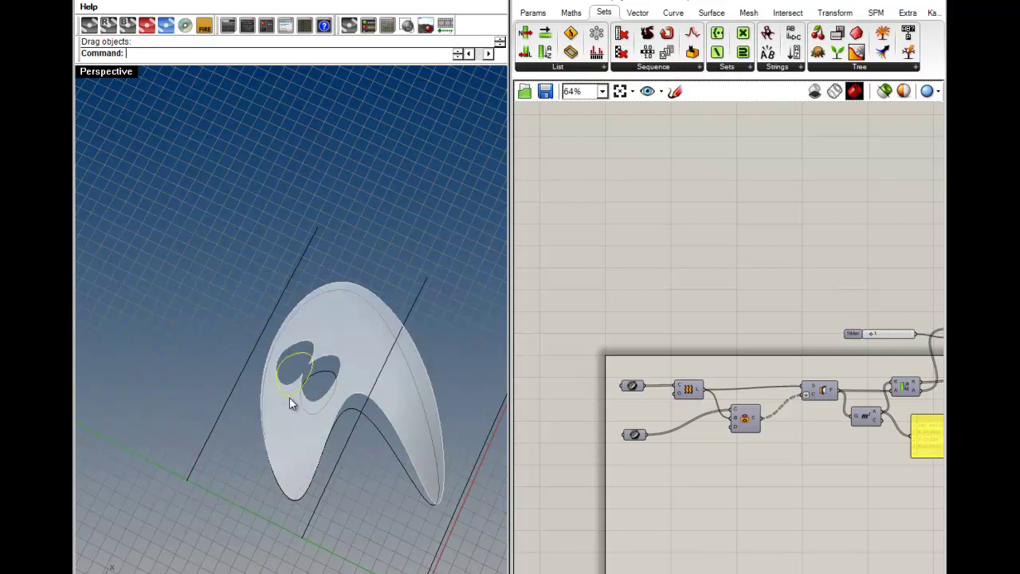
pyautogui.press('Delete')
pyautogui.scroll(4, 659, 393)
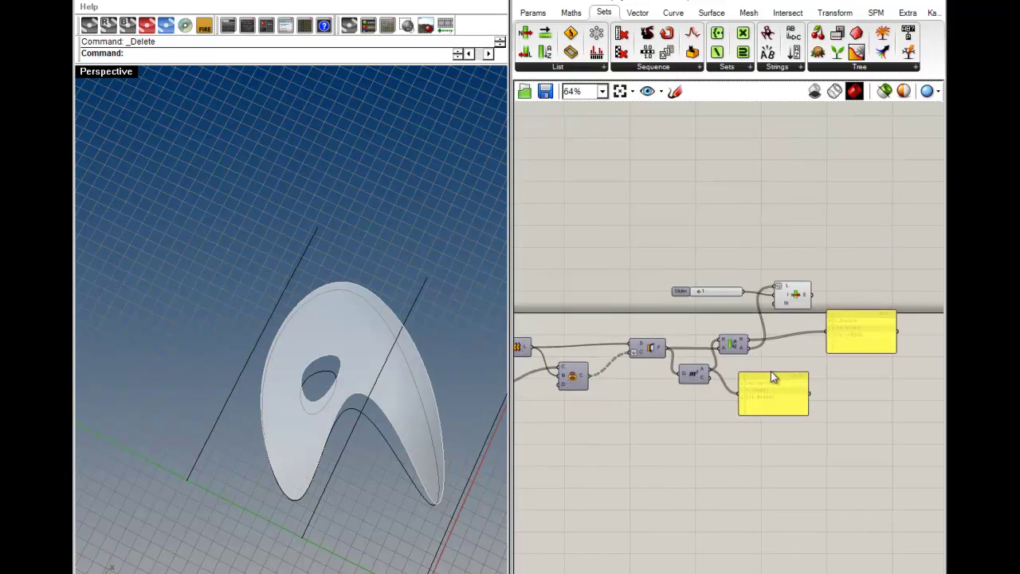
# Delete the two panels that list the fragment areas.
pyautogui.click(748, 317)
pyautogui.moveTo(748, 316); pyautogui.dragTo(757, 381)
pyautogui.click(851, 364)
pyautogui.press('Delete')
pyautogui.click(701, 468)
pyautogui.press('Delete')
# Reposition List Item and its index slider closer to the sort component.
pyautogui.click(761, 438)
pyautogui.moveTo(758, 452); pyautogui.dragTo(905, 500, button='right')
pyautogui.moveTo(708, 471); pyautogui.dragTo(702, 449)
pyautogui.click(785, 419)
pyautogui.click(783, 453)
pyautogui.scroll(5, 781, 409)
pyautogui.moveTo(806, 413); pyautogui.dragTo(695, 414, button='right')
pyautogui.scroll(-5, 695, 413)
pyautogui.moveTo(803, 422); pyautogui.dragTo(801, 438)
pyautogui.click(804, 388)
pyautogui.moveTo(588, 310); pyautogui.dragTo(606, 338)
pyautogui.click(796, 478)
pyautogui.moveTo(796, 458); pyautogui.dragTo(808, 420)
pyautogui.click(653, 491)
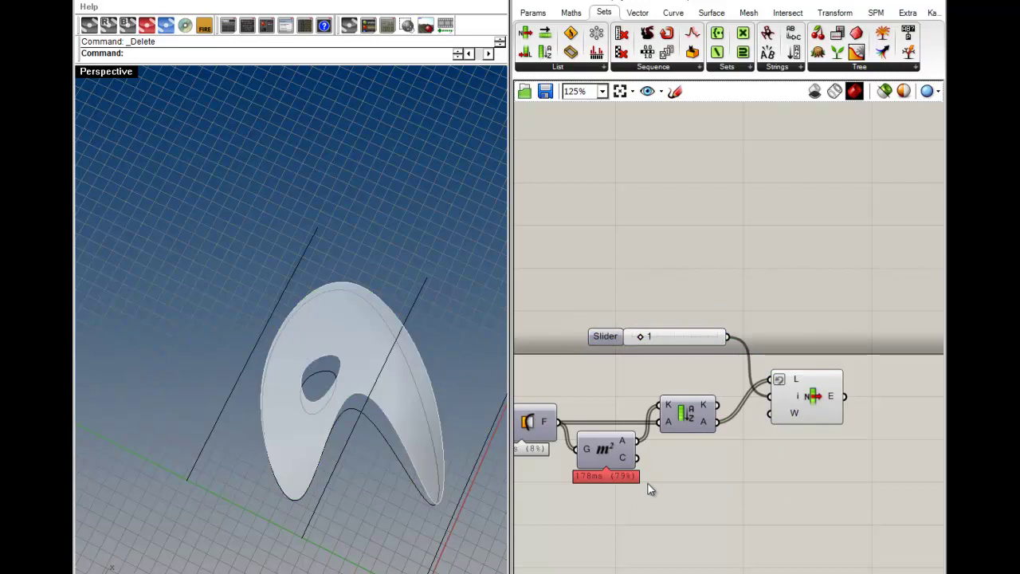
# Examine the Area component's calculation time in the definition and orbit around the extracted fragment.
pyautogui.scroll(3, 655, 490)
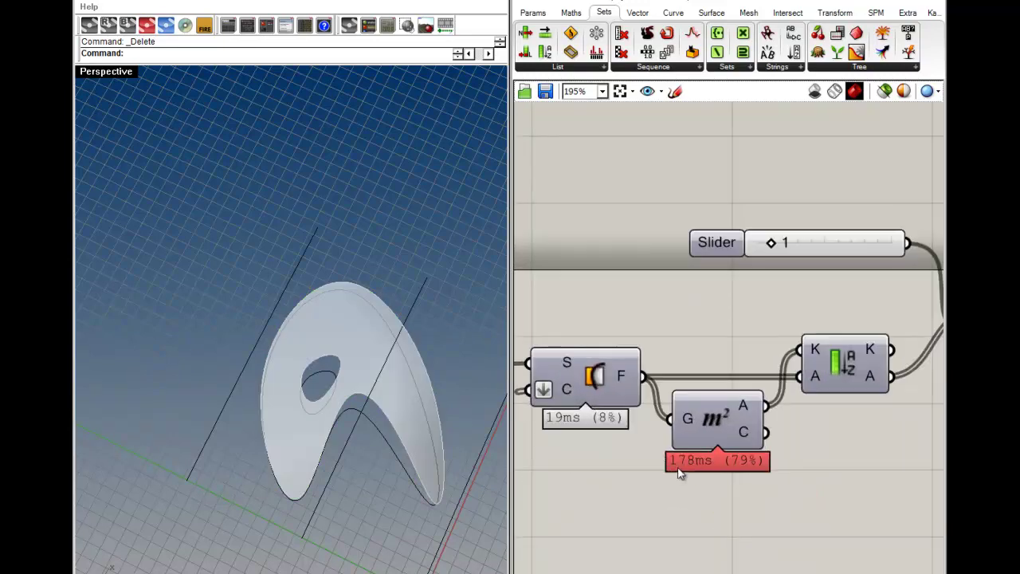
pyautogui.scroll(3, 683, 473)
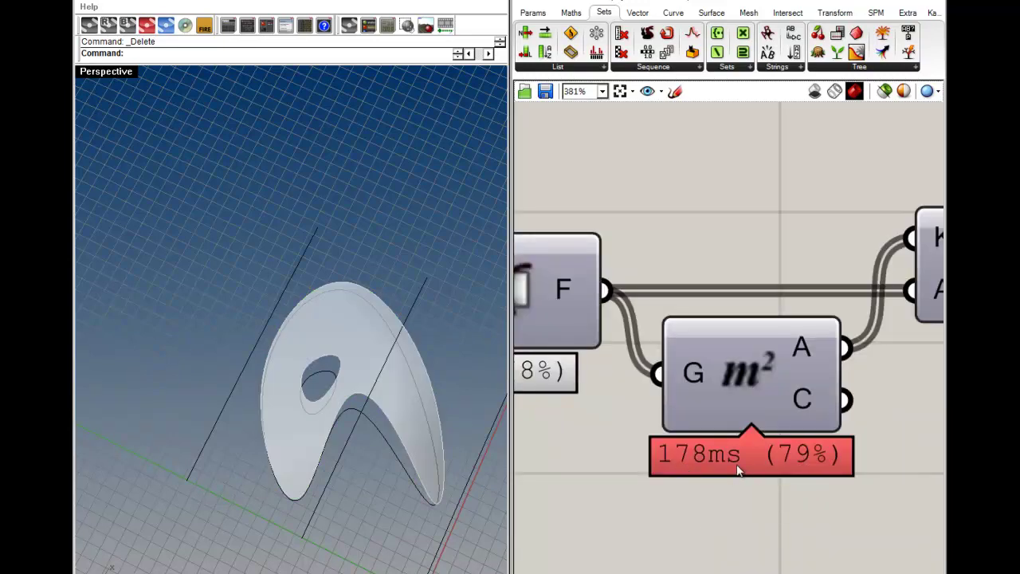
pyautogui.scroll(-3, 737, 471)
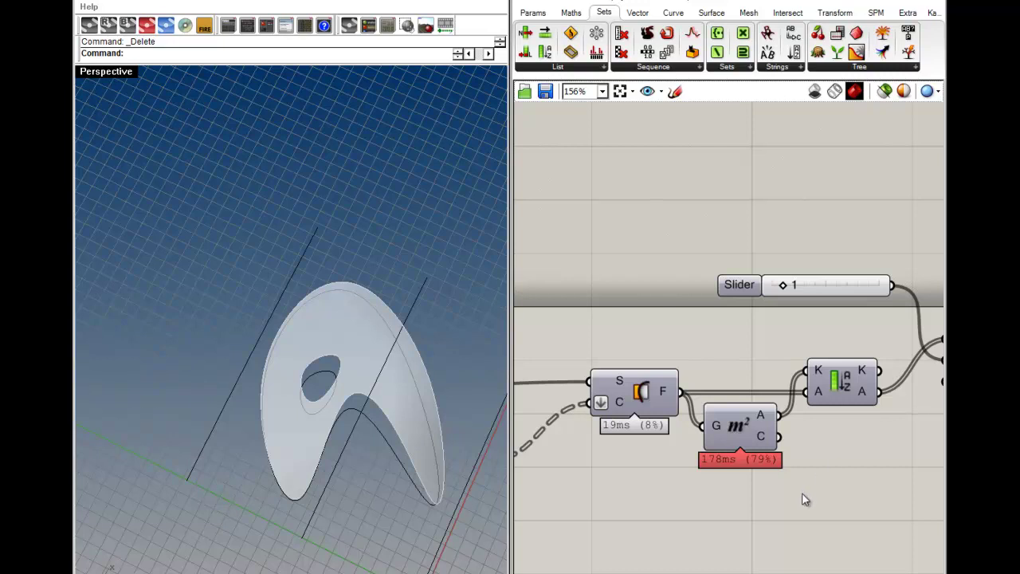
pyautogui.moveTo(803, 498); pyautogui.dragTo(641, 425, button='right')
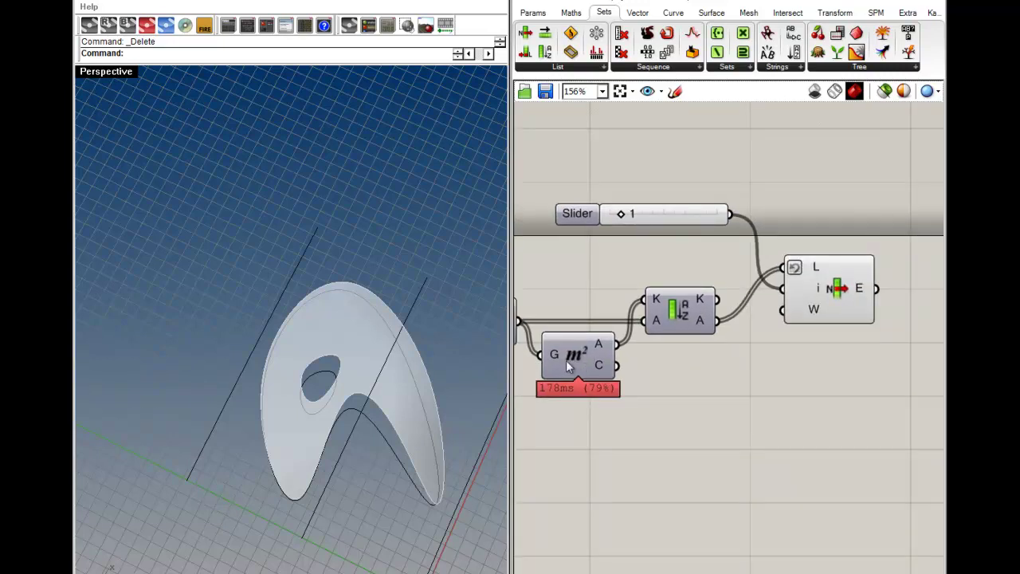
pyautogui.moveTo(653, 394); pyautogui.dragTo(797, 435, button='right')
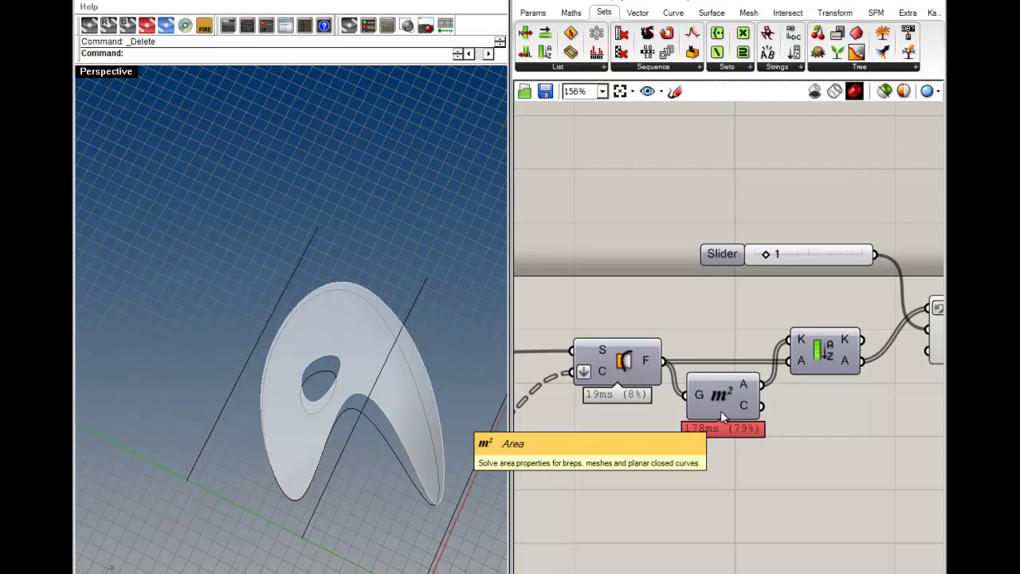
pyautogui.moveTo(310, 510); pyautogui.dragTo(256, 387, button='right')
pyautogui.moveTo(352, 391); pyautogui.dragTo(375, 418, button='right')
# Move the index slider below the Area and sort components, next to List Item.
pyautogui.moveTo(908, 351); pyautogui.dragTo(742, 373, button='right')
pyautogui.moveTo(798, 363); pyautogui.dragTo(802, 390)
pyautogui.click(800, 327)
pyautogui.click(721, 331)
pyautogui.moveTo(564, 282); pyautogui.dragTo(558, 499)
pyautogui.click(877, 334)
pyautogui.moveTo(292, 392); pyautogui.dragTo(369, 341, button='right')
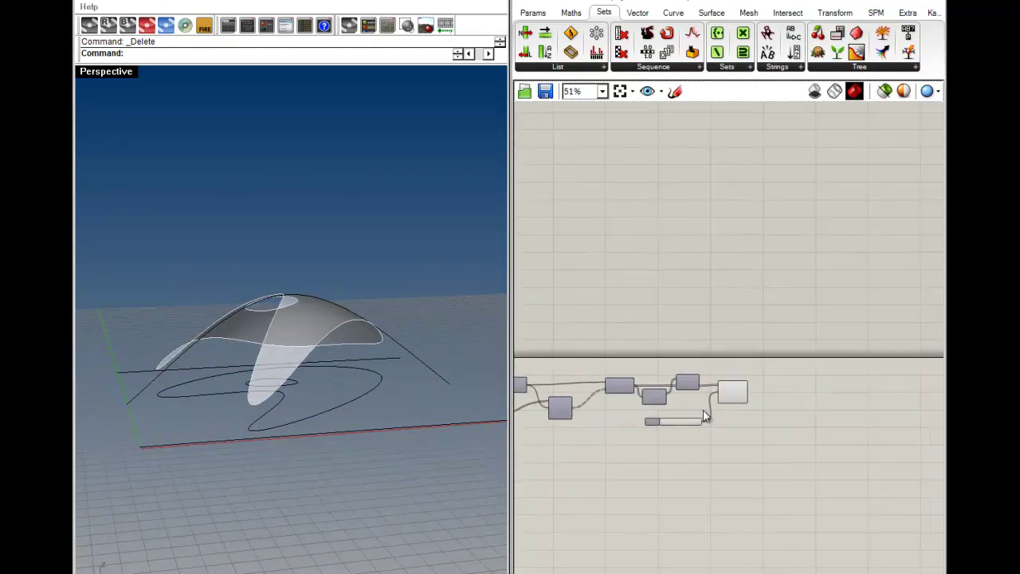
pyautogui.click(596, 423)
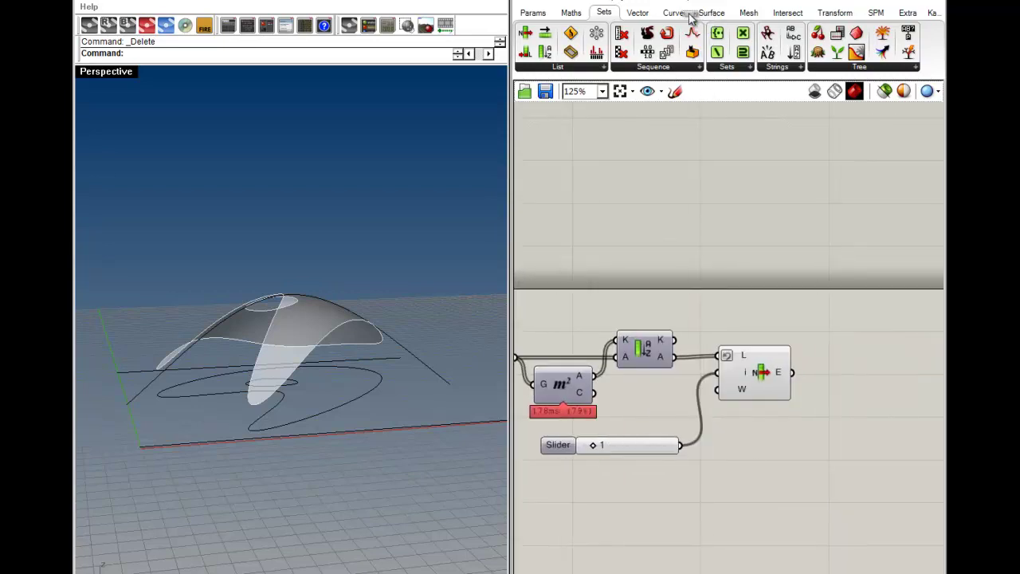
# Add an Extrude component and connect List Item's E output to its B input.
pyautogui.click(684, 12)
pyautogui.click(717, 12)
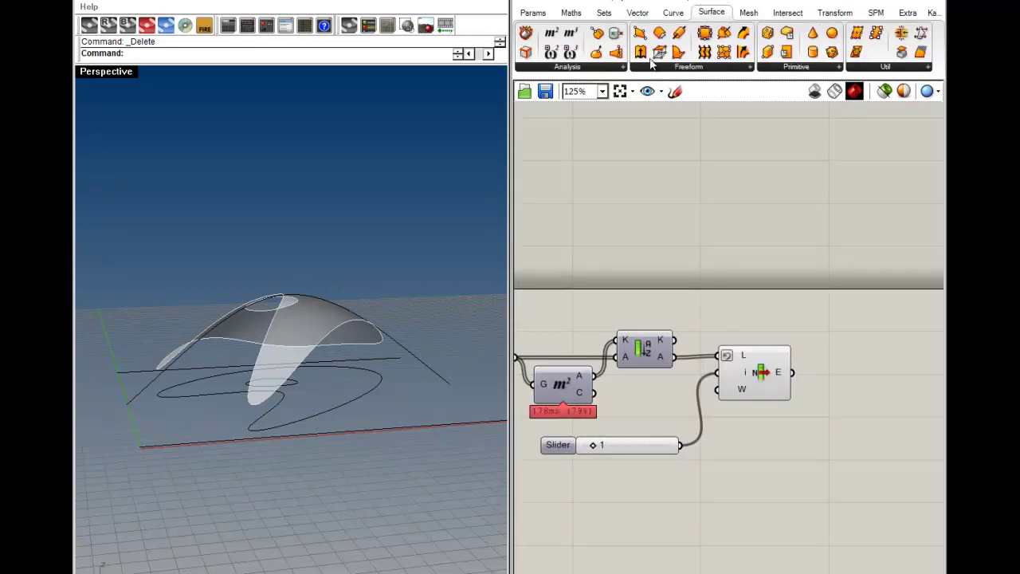
pyautogui.moveTo(641, 52); pyautogui.dragTo(782, 378)
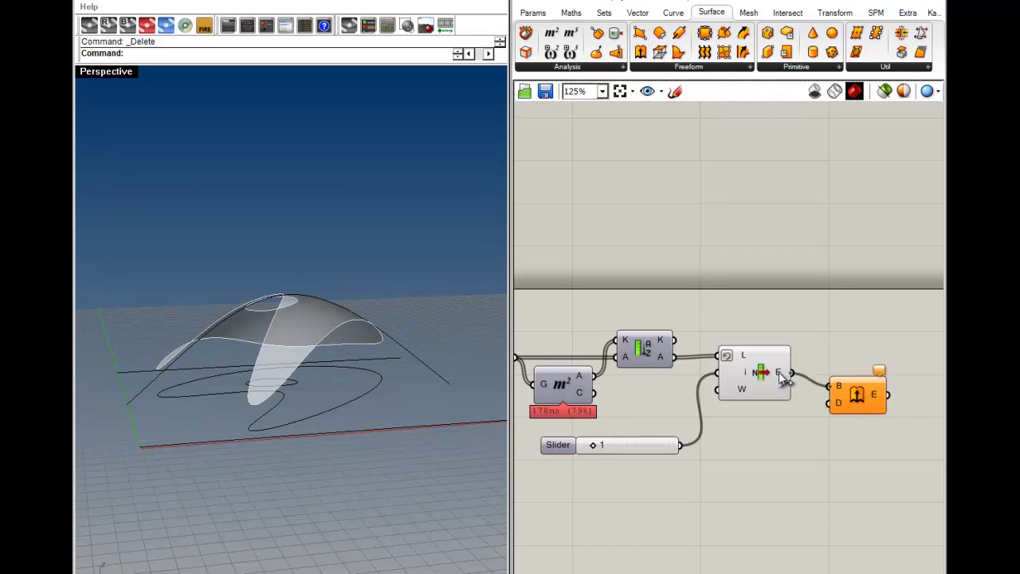
pyautogui.scroll(5, 864, 404)
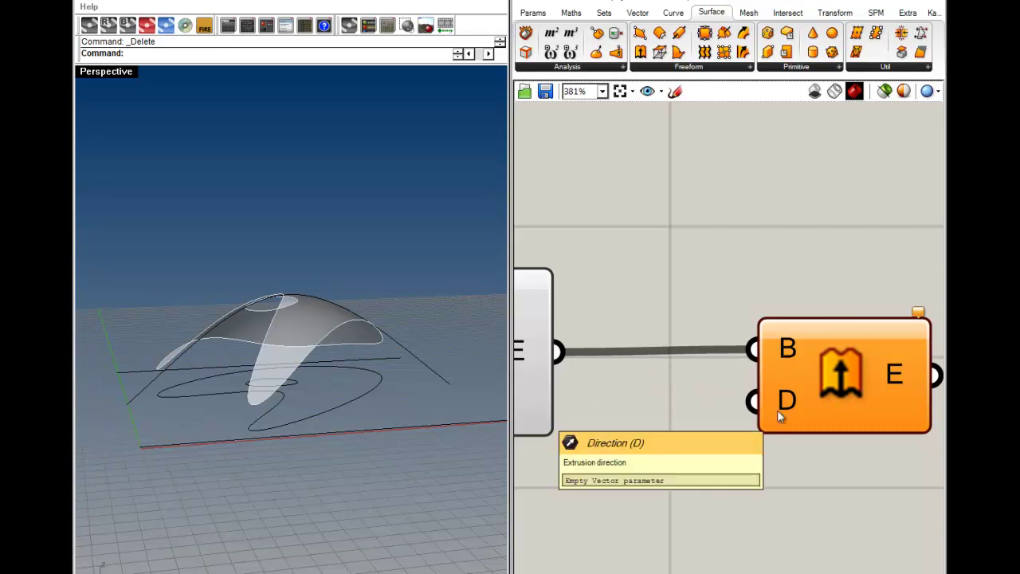
pyautogui.scroll(-5, 779, 416)
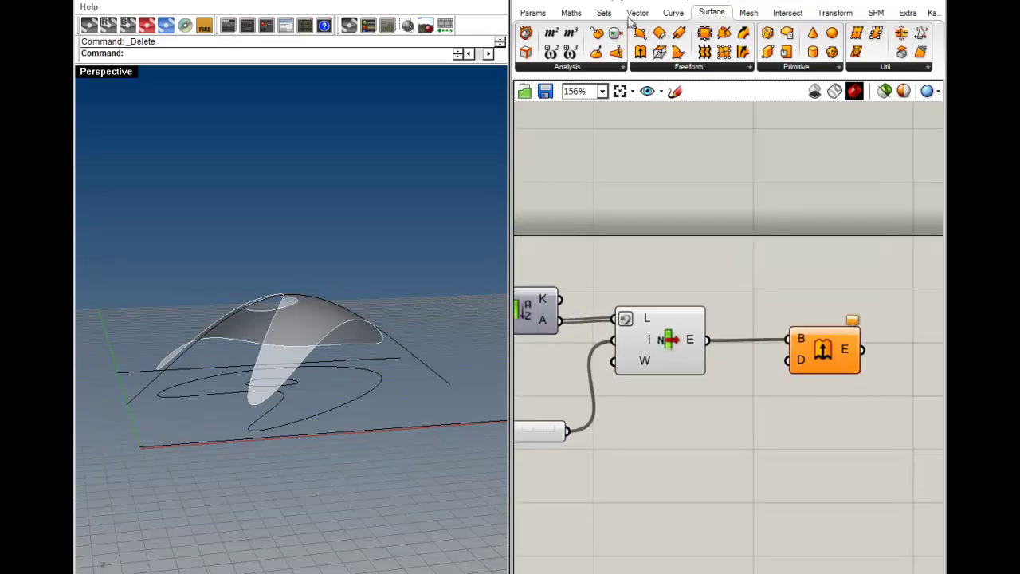
# Add a Unit Z vector and connect it to the Extrude component's D input.
pyautogui.click(639, 13)
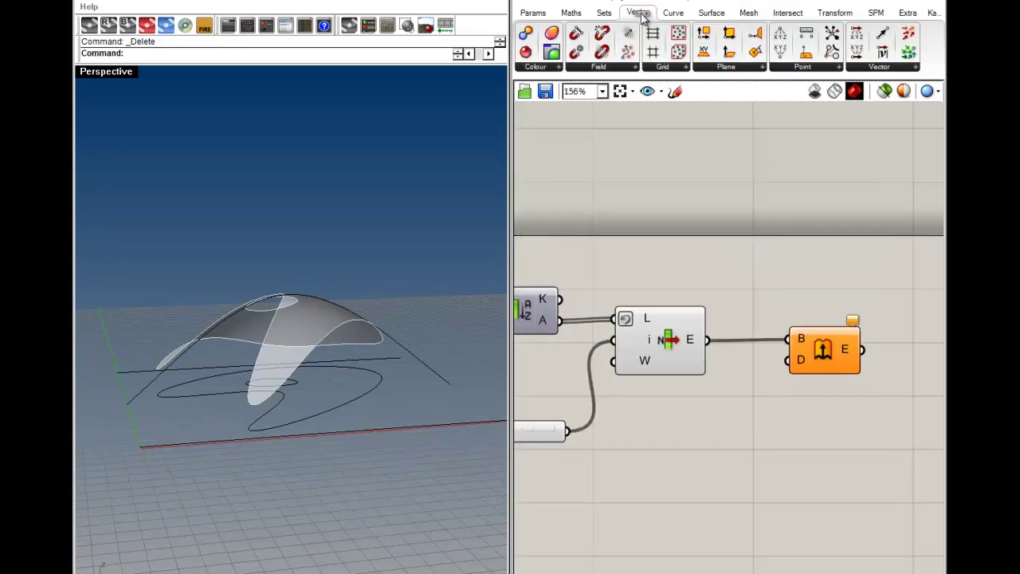
pyautogui.click(881, 70)
pyautogui.moveTo(865, 132); pyautogui.dragTo(789, 359)
pyautogui.moveTo(731, 419); pyautogui.dragTo(726, 439)
pyautogui.click(689, 489)
pyautogui.moveTo(585, 470); pyautogui.dragTo(691, 435, button='right')
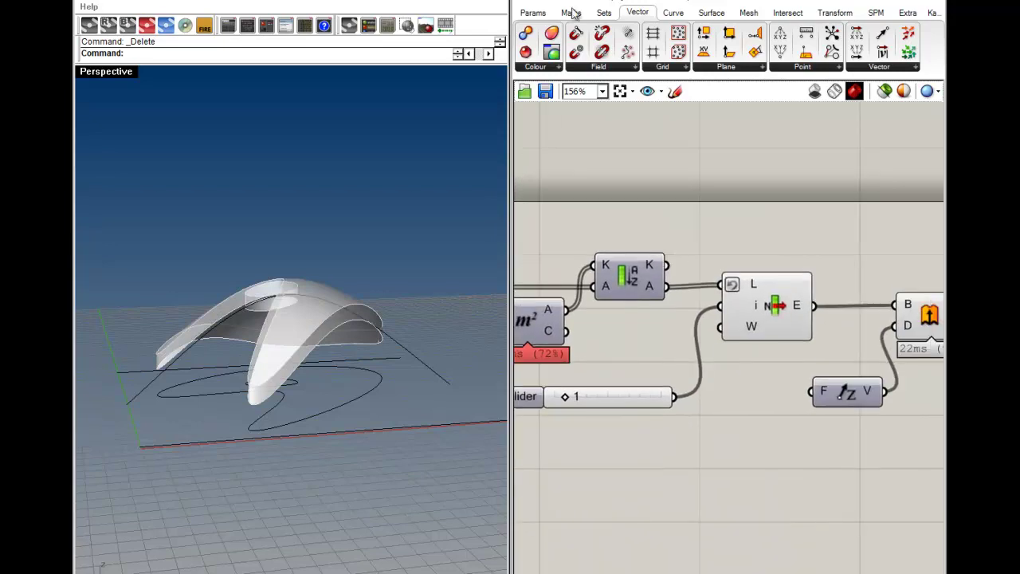
# Add a number slider, connect it to Unit Z's F input, and set it to 0.192.
pyautogui.click(532, 13)
pyautogui.moveTo(729, 34); pyautogui.dragTo(727, 482)
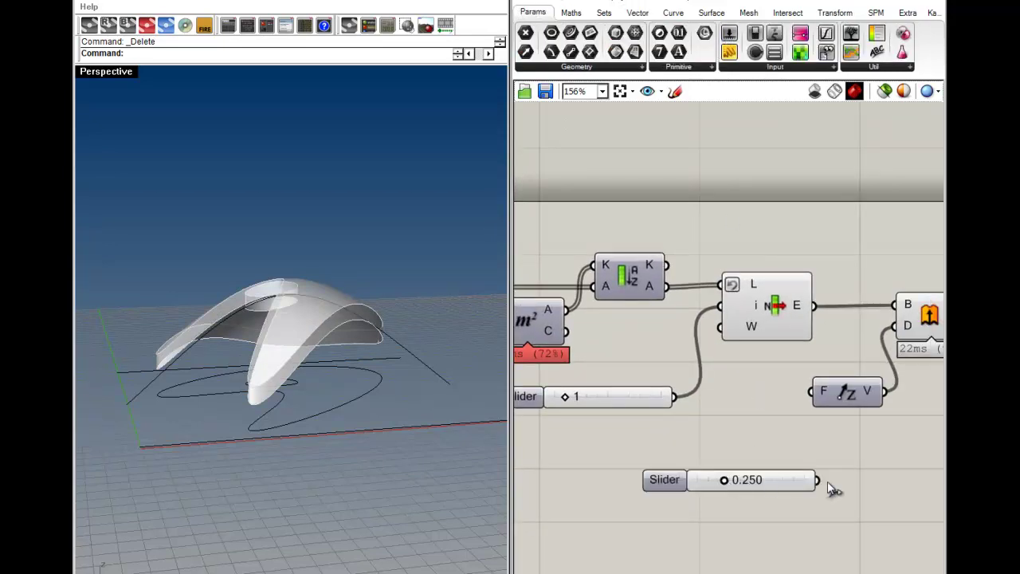
pyautogui.moveTo(817, 479); pyautogui.dragTo(812, 392)
pyautogui.moveTo(724, 482); pyautogui.dragTo(719, 486)
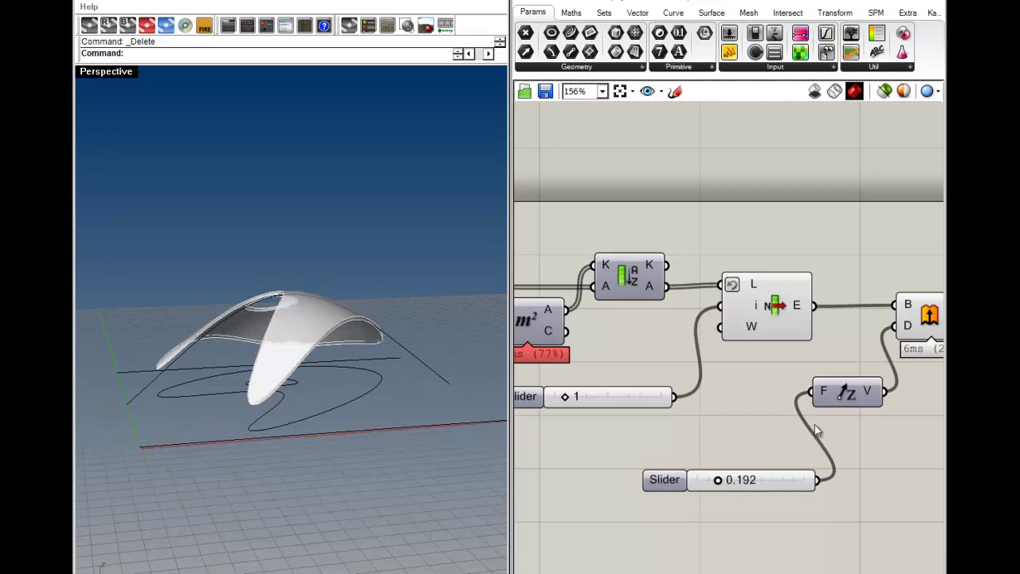
# Make the normal preview colour fully opaque.
pyautogui.moveTo(817, 433); pyautogui.dragTo(742, 454, button='right')
pyautogui.moveTo(199, 343); pyautogui.dragTo(270, 338, button='right')
pyautogui.click(913, 94)
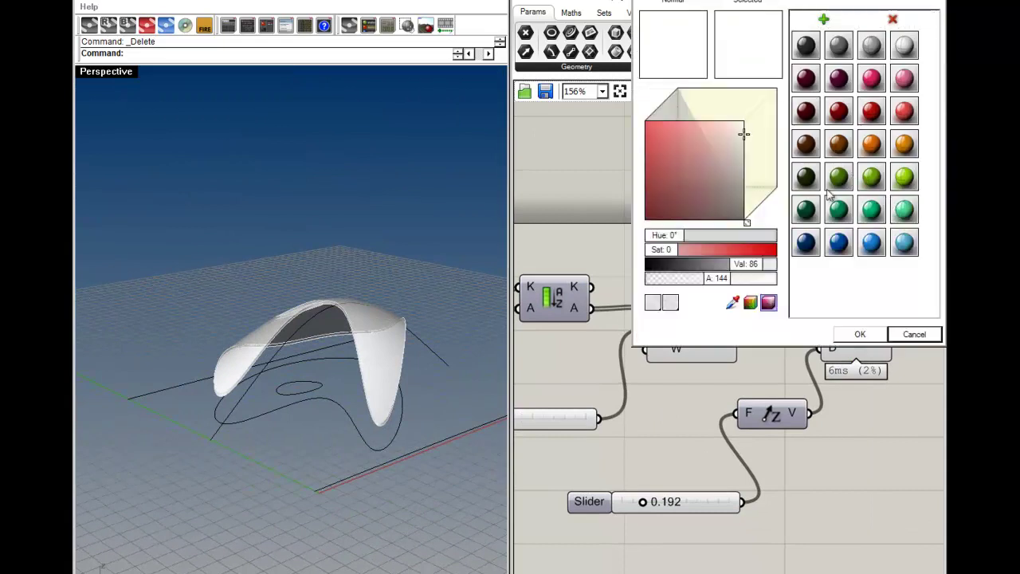
pyautogui.moveTo(713, 283); pyautogui.dragTo(783, 282)
pyautogui.click(860, 330)
pyautogui.moveTo(322, 350); pyautogui.dragTo(389, 347, button='right')
# Line up the thickness slider, the Unit Z vector and the Extrude component below List Item.
pyautogui.scroll(-3, 730, 444)
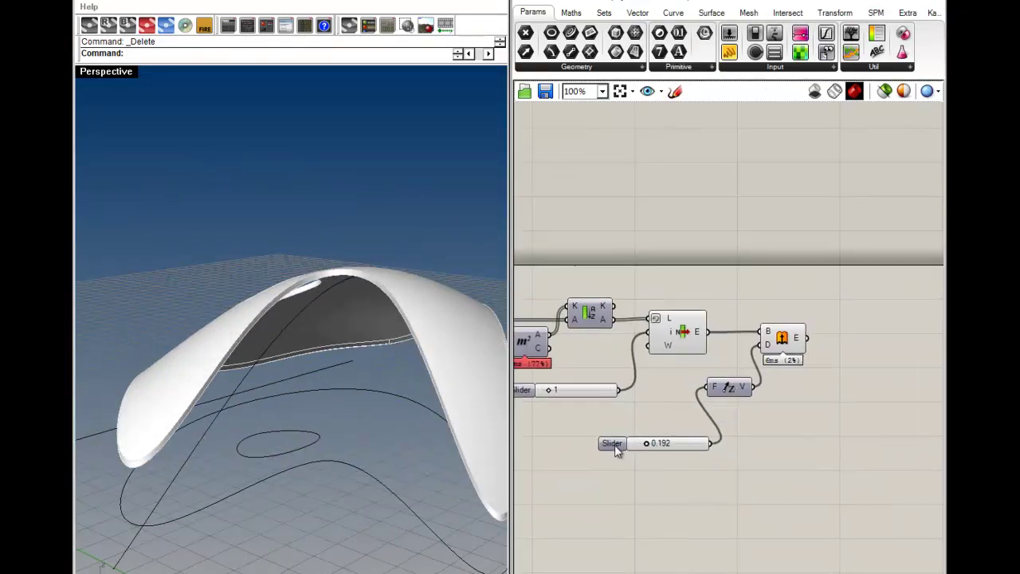
pyautogui.moveTo(614, 444); pyautogui.dragTo(558, 451)
pyautogui.moveTo(729, 387); pyautogui.dragTo(707, 443)
pyautogui.click(785, 361)
pyautogui.moveTo(785, 360); pyautogui.dragTo(770, 398)
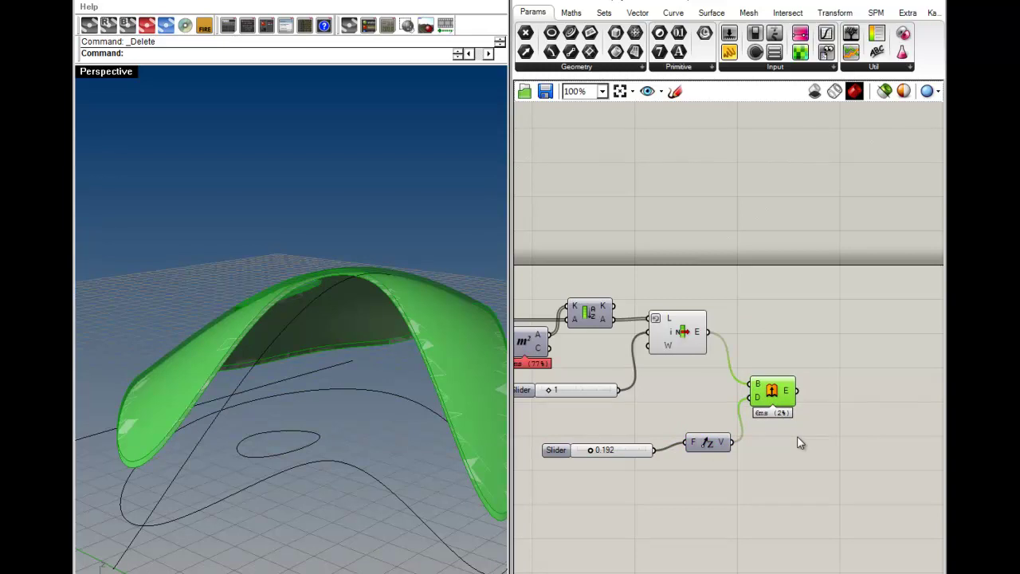
# Add a panel above the Extrude component and connect List Item's E output to it.
pyautogui.moveTo(344, 357); pyautogui.dragTo(331, 318, button='right')
pyautogui.click(717, 391)
pyautogui.moveTo(717, 391); pyautogui.dragTo(689, 296, button='right')
pyautogui.moveTo(284, 337); pyautogui.dragTo(335, 313, button='right')
pyautogui.moveTo(656, 272); pyautogui.dragTo(798, 326, button='right')
pyautogui.moveTo(729, 61); pyautogui.dragTo(823, 292)
pyautogui.moveTo(866, 287); pyautogui.dragTo(763, 287, button='right')
pyautogui.moveTo(681, 215); pyautogui.dragTo(799, 246)
# Turn on the preview of the Loft component.
pyautogui.scroll(-3, 782, 234)
pyautogui.moveTo(781, 233); pyautogui.dragTo(854, 285, button='right')
pyautogui.scroll(3, 585, 299)
pyautogui.rightClick(587, 302)
pyautogui.click(612, 327)
pyautogui.click(586, 300)
pyautogui.click(673, 259)
pyautogui.scroll(-3, 673, 258)
pyautogui.moveTo(754, 266); pyautogui.dragTo(669, 312, button='right')
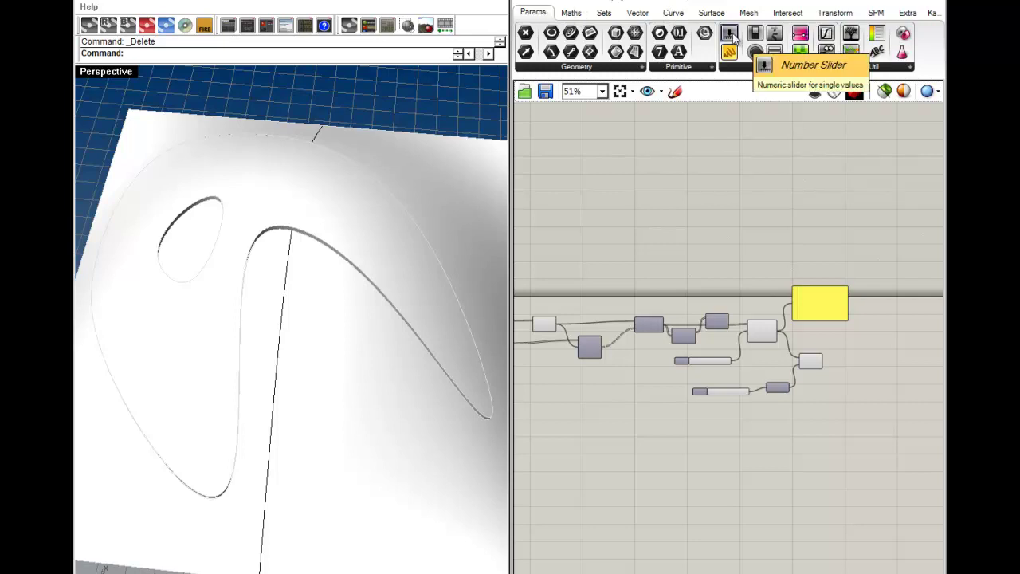
# Add an MD Slider and place it above the Loft component, outside the group.
pyautogui.click(775, 67)
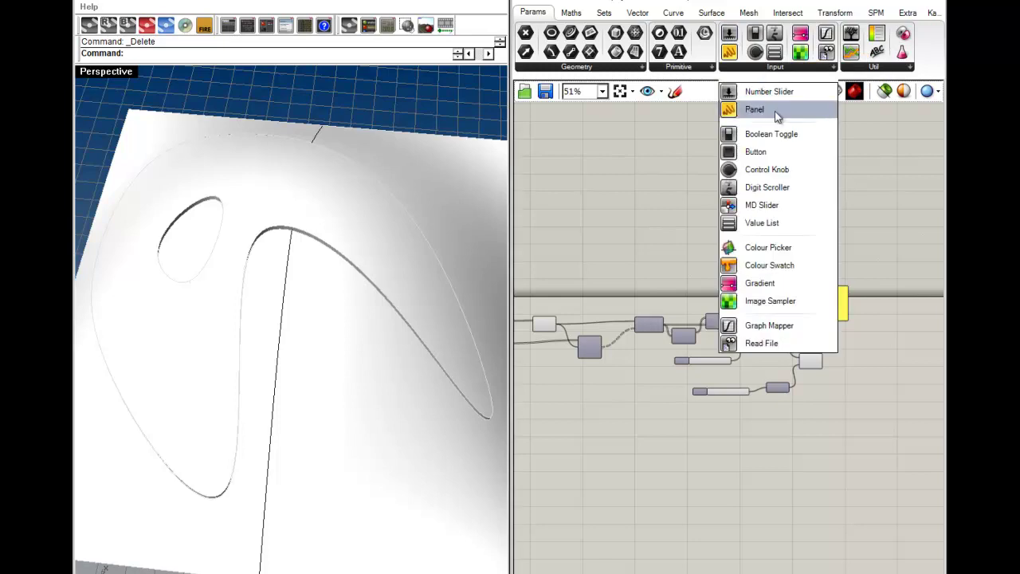
pyautogui.click(770, 184)
pyautogui.click(581, 276)
pyautogui.scroll(3, 560, 301)
pyautogui.moveTo(561, 301); pyautogui.dragTo(697, 311, button='right')
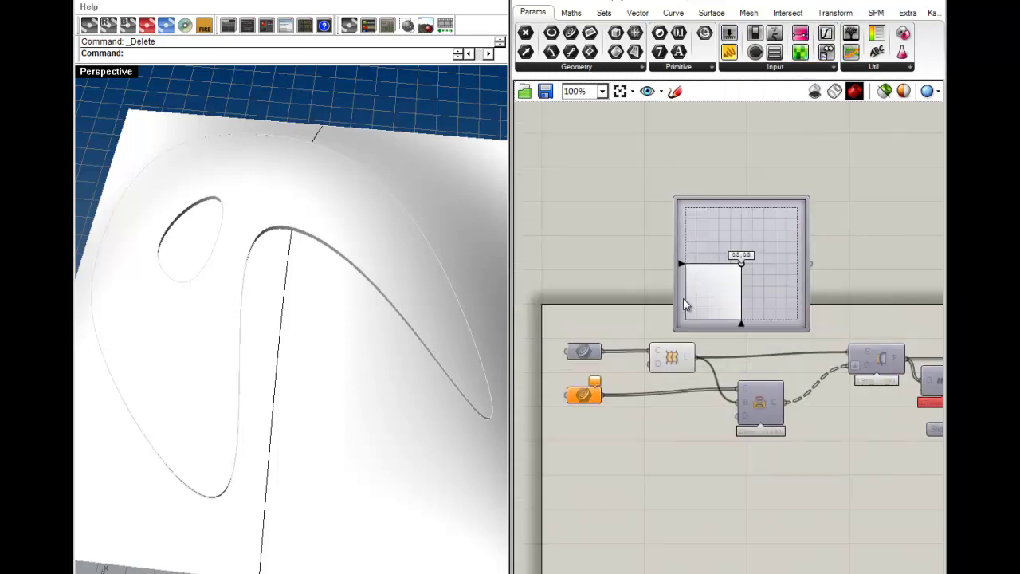
pyautogui.moveTo(741, 266); pyautogui.dragTo(655, 196)
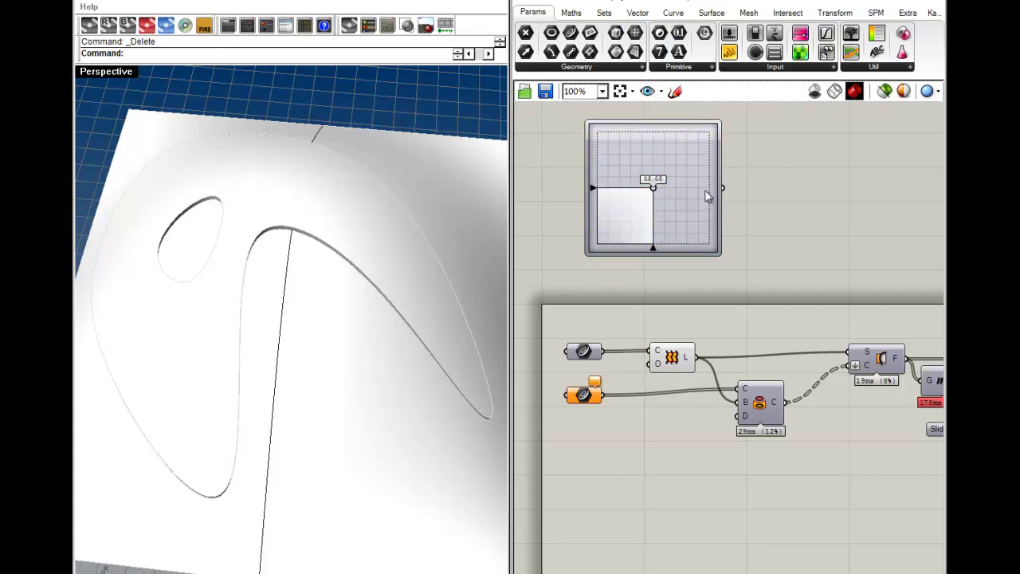
pyautogui.click(687, 225)
pyautogui.click(683, 366)
pyautogui.click(745, 333)
pyautogui.click(678, 358)
pyautogui.click(712, 341)
# Turn off the preview of the extracted and extruded fragment.
pyautogui.moveTo(892, 325); pyautogui.dragTo(707, 313, button='right')
pyautogui.click(781, 365)
pyautogui.click(745, 269)
pyautogui.scroll(-3, 678, 284)
pyautogui.moveTo(558, 279); pyautogui.dragTo(639, 300, button='right')
pyautogui.rightClick(845, 371)
pyautogui.rightClick(903, 406)
pyautogui.click(892, 428)
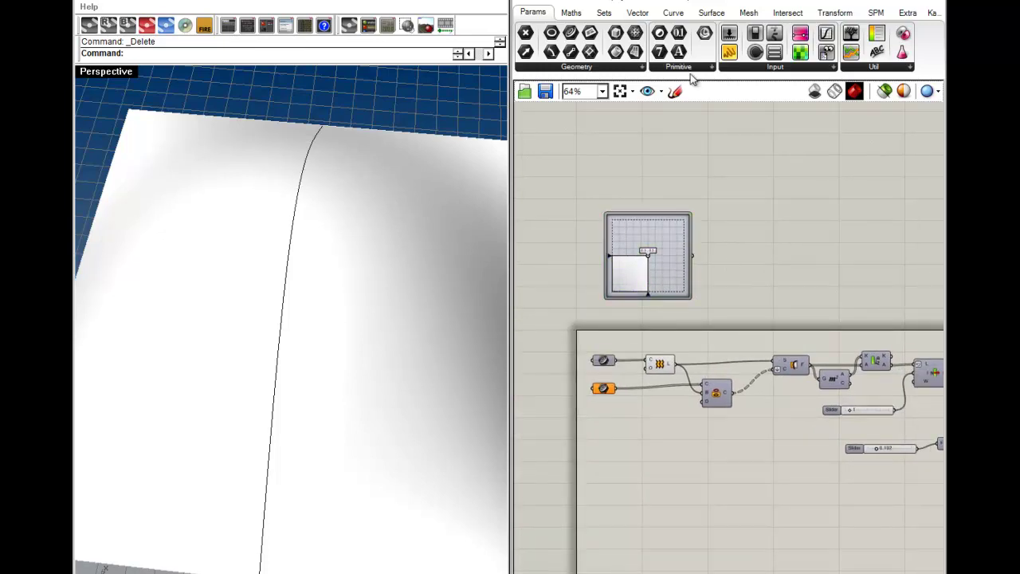
# Add an Evaluate Surface component, feed it the Loft as S and the MD Slider as uv, and reparameterize its S input.
pyautogui.click(713, 13)
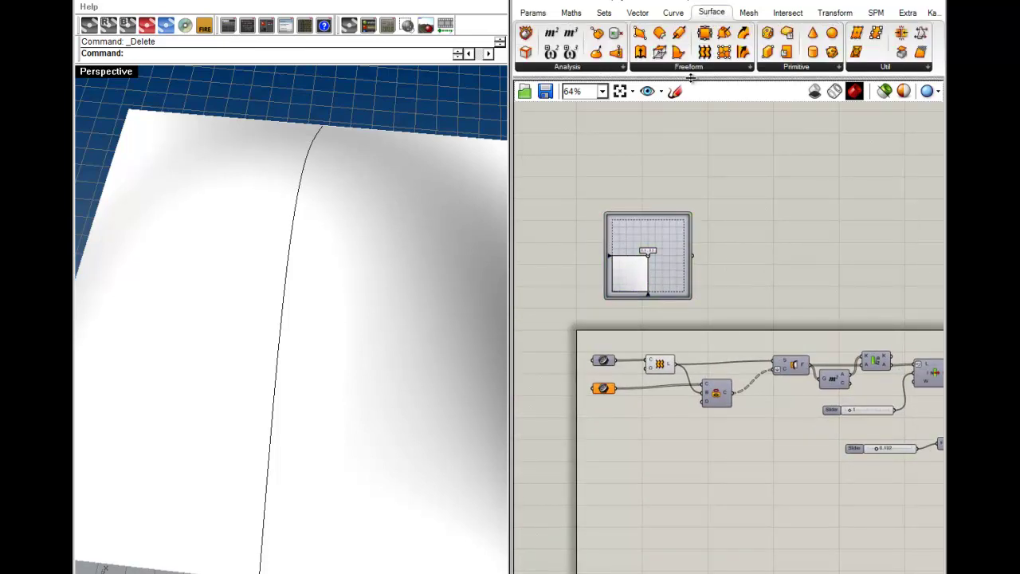
pyautogui.moveTo(616, 52); pyautogui.dragTo(612, 439)
pyautogui.scroll(3, 743, 285)
pyautogui.moveTo(741, 300); pyautogui.dragTo(644, 228)
pyautogui.rightClick(757, 279)
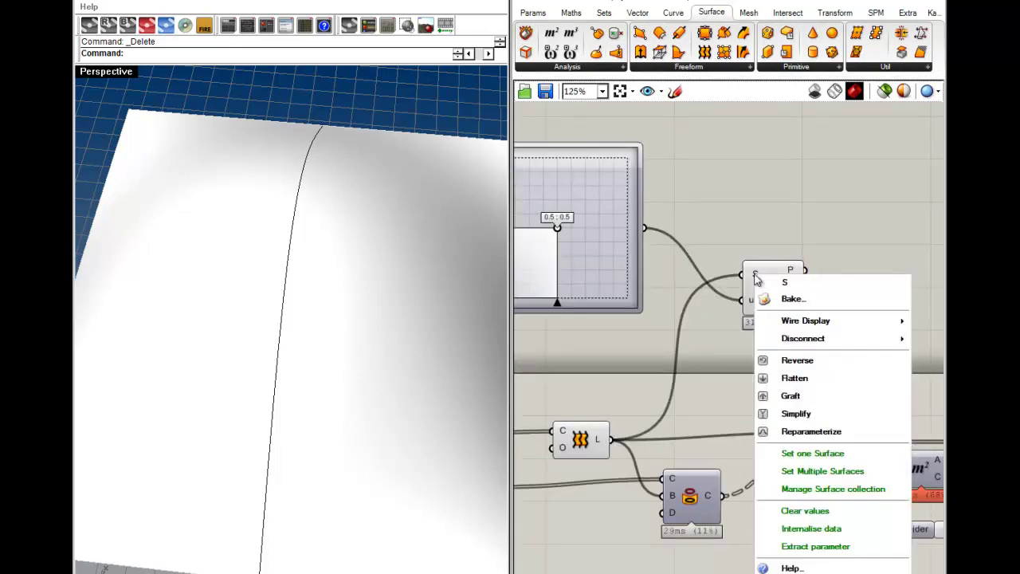
pyautogui.click(805, 431)
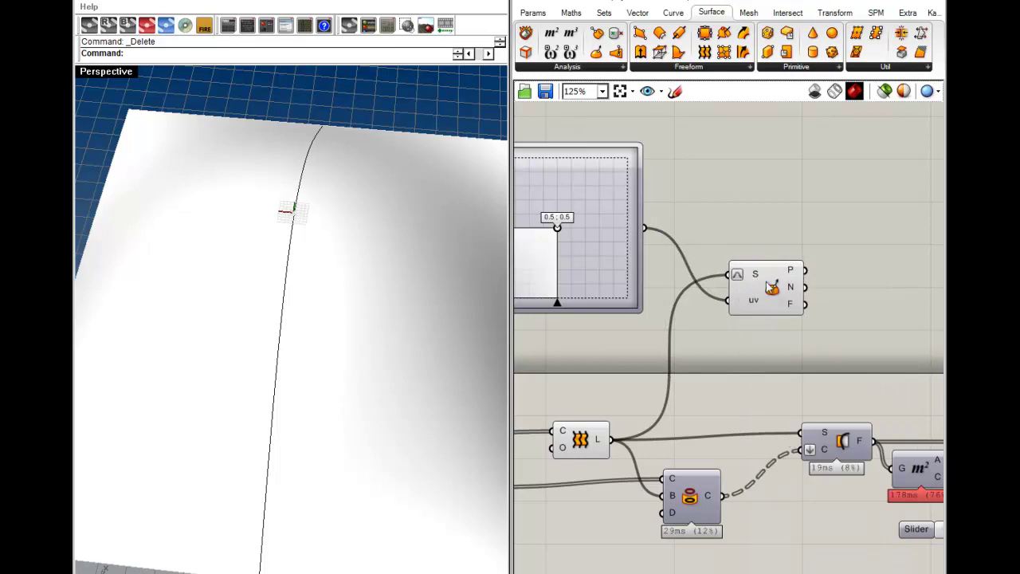
# Move the evaluated frame across the loft with the MD Slider, trying about 0.79; 0.79 and ending at about 0.3; 0.34.
pyautogui.moveTo(667, 246); pyautogui.dragTo(605, 292)
pyautogui.moveTo(357, 321); pyautogui.dragTo(223, 323, button='right')
pyautogui.moveTo(607, 297); pyautogui.dragTo(708, 210)
pyautogui.keyDown('shift'); pyautogui.moveTo(351, 318); pyautogui.dragTo(337, 322, button='right'); pyautogui.keyUp('shift')
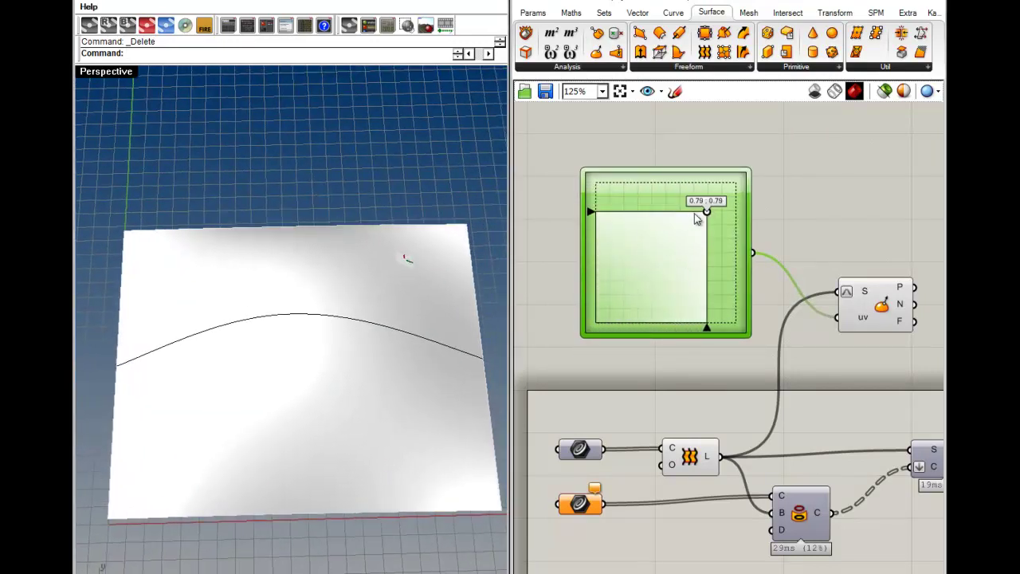
pyautogui.moveTo(707, 212); pyautogui.dragTo(639, 276)
pyautogui.click(825, 247)
pyautogui.moveTo(824, 247); pyautogui.dragTo(746, 277, button='right')
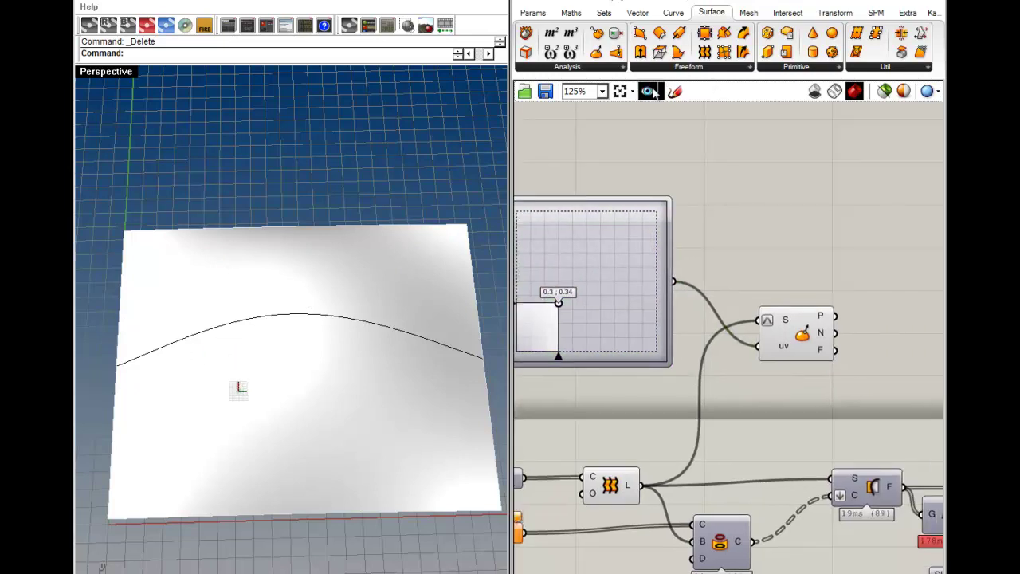
# Try dividing the Loft with a Divide Surface component and remove the component again.
pyautogui.moveTo(856, 52); pyautogui.dragTo(641, 484)
pyautogui.moveTo(182, 420)
pyautogui.mouseDown(button='right')
pyautogui.moveTo(201, 334)
pyautogui.moveTo(285, 335)
pyautogui.moveTo(187, 439)
pyautogui.mouseUp(button='right')
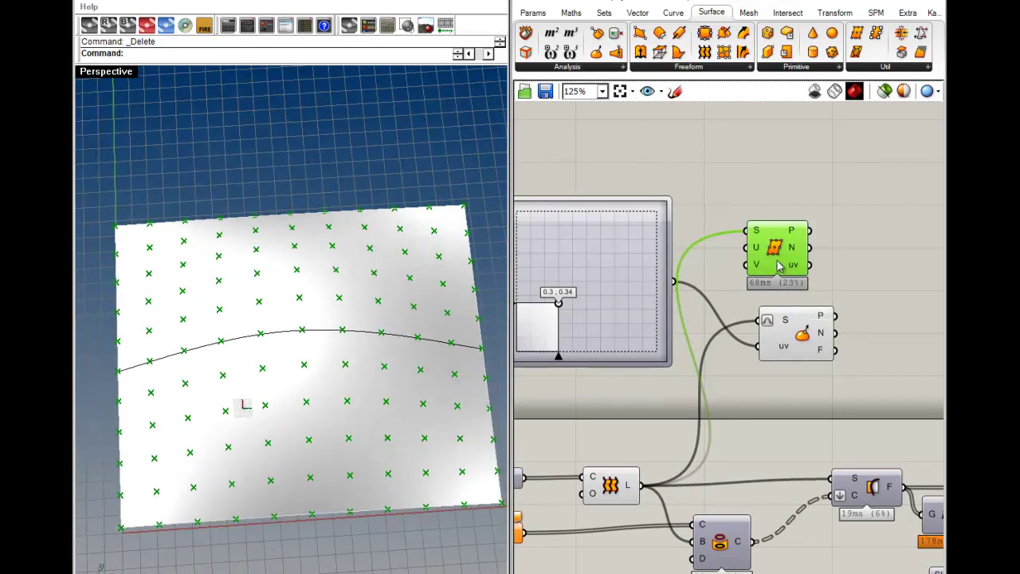
pyautogui.press('Delete')
# Turn off the Loft's preview and move the MD Slider and Evaluate Surface together to above List Item.
pyautogui.scroll(-4, 770, 273)
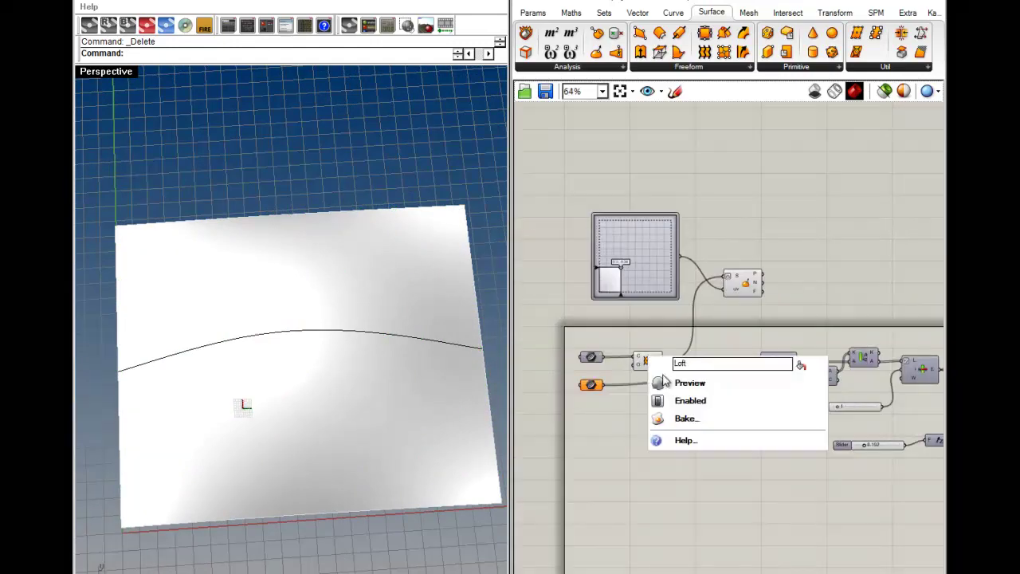
pyautogui.moveTo(750, 318); pyautogui.dragTo(685, 318, button='right')
pyautogui.moveTo(694, 316); pyautogui.dragTo(604, 253)
pyautogui.moveTo(612, 256); pyautogui.dragTo(870, 240)
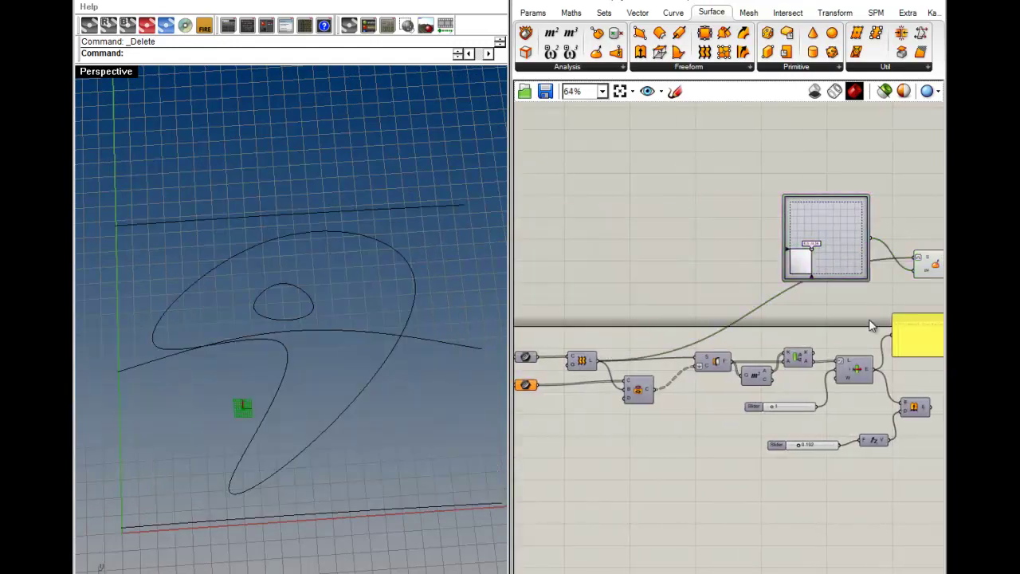
pyautogui.click(869, 320)
# Turn on List Item's preview and connect its E output to Evaluate Surface's S input in place of the Loft.
pyautogui.moveTo(859, 365); pyautogui.dragTo(690, 377, button='right')
pyautogui.scroll(2, 690, 378)
pyautogui.rightClick(691, 378)
pyautogui.click(705, 403)
pyautogui.moveTo(690, 333); pyautogui.dragTo(688, 391, button='right')
pyautogui.moveTo(705, 443); pyautogui.dragTo(772, 268)
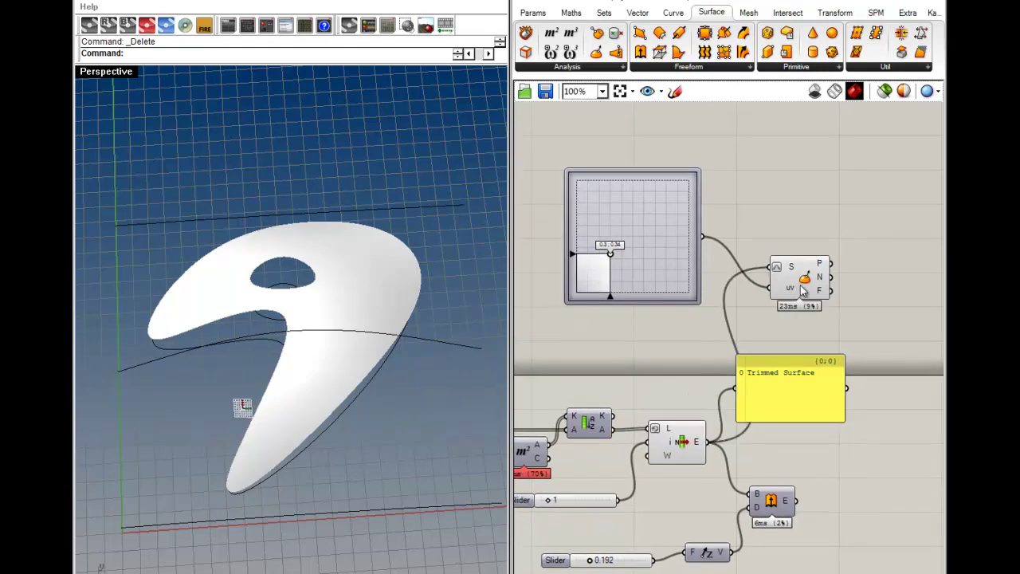
# Move the evaluated frame on the trimmed fragment by setting the MD Slider to about 0.5; 0.59.
pyautogui.click(799, 288)
pyautogui.moveTo(317, 414); pyautogui.dragTo(466, 372, button='right')
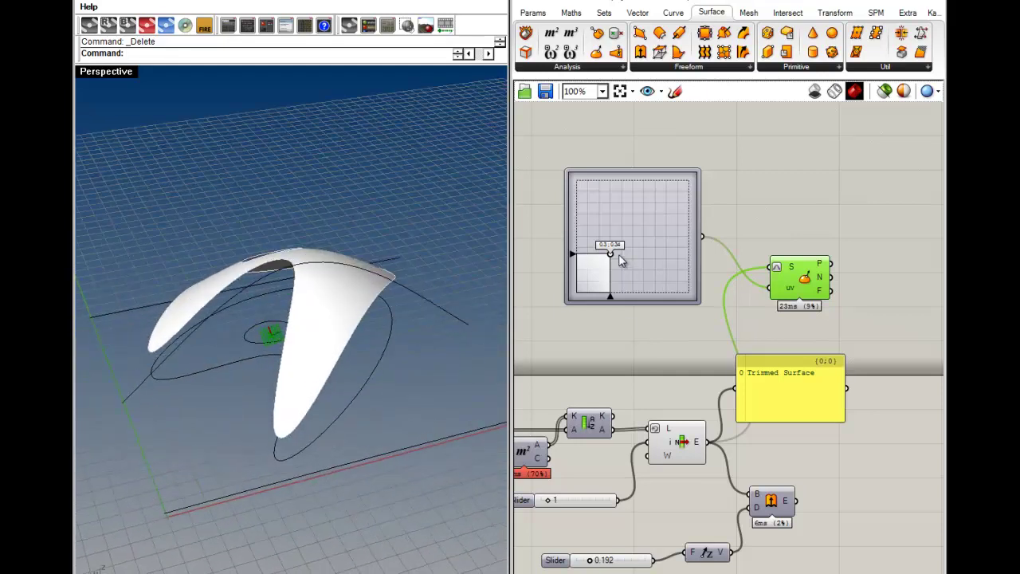
pyautogui.moveTo(611, 255)
pyautogui.mouseDown()
pyautogui.moveTo(585, 283)
pyautogui.moveTo(575, 267)
pyautogui.moveTo(626, 185)
pyautogui.moveTo(666, 199)
pyautogui.moveTo(671, 214)
pyautogui.moveTo(651, 236)
pyautogui.moveTo(633, 212)
pyautogui.moveTo(633, 227)
pyautogui.mouseUp()
pyautogui.moveTo(270, 320); pyautogui.dragTo(211, 434, button='right')
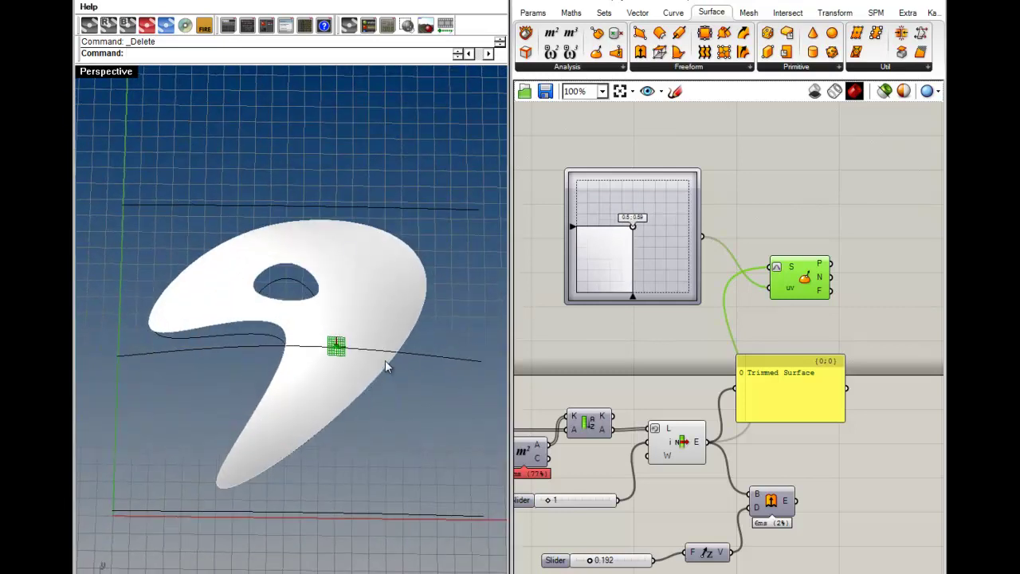
# Move the Trimmed Surface panel down inside the group, away from Evaluate Surface.
pyautogui.click(756, 325)
pyautogui.moveTo(784, 352); pyautogui.dragTo(786, 410, button='right')
pyautogui.moveTo(790, 420); pyautogui.dragTo(832, 454)
pyautogui.click(875, 394)
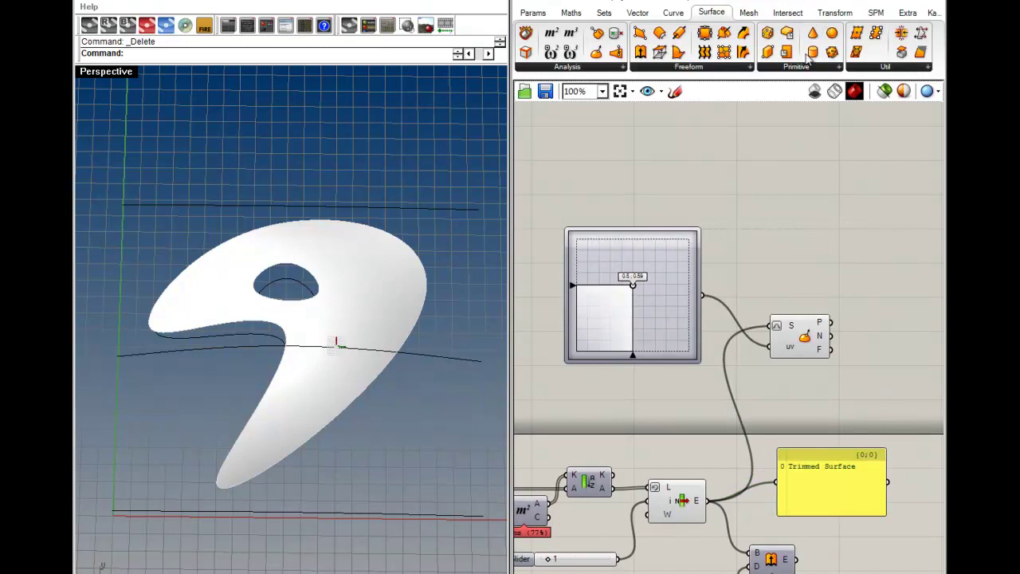
# Try dividing List Item's trimmed fragment with a Divide Surface component and remove the component again.
pyautogui.moveTo(858, 35); pyautogui.dragTo(701, 479)
pyautogui.moveTo(767, 380); pyautogui.dragTo(707, 500)
pyautogui.click(793, 389)
pyautogui.click(862, 394)
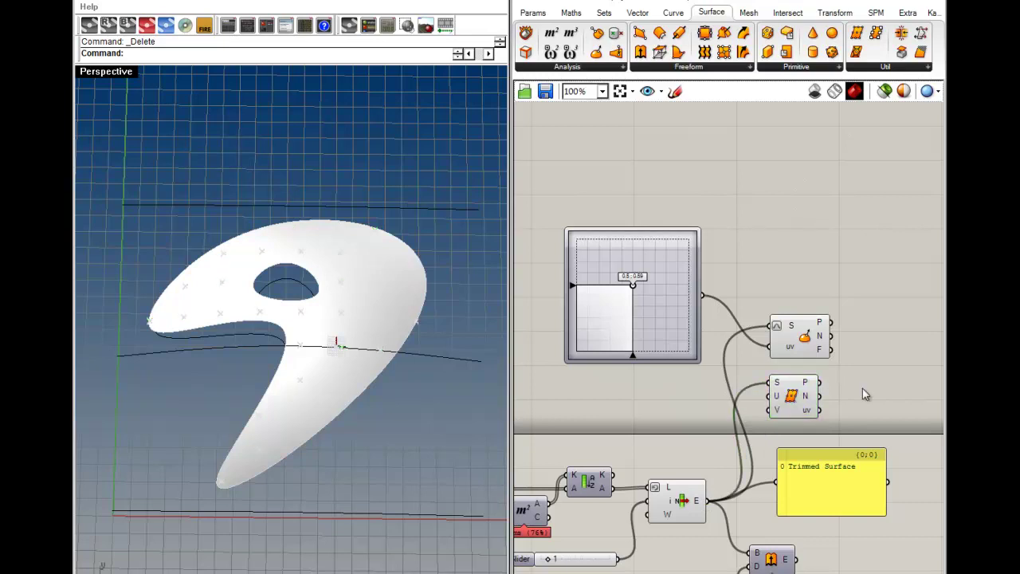
pyautogui.moveTo(787, 407); pyautogui.dragTo(791, 400)
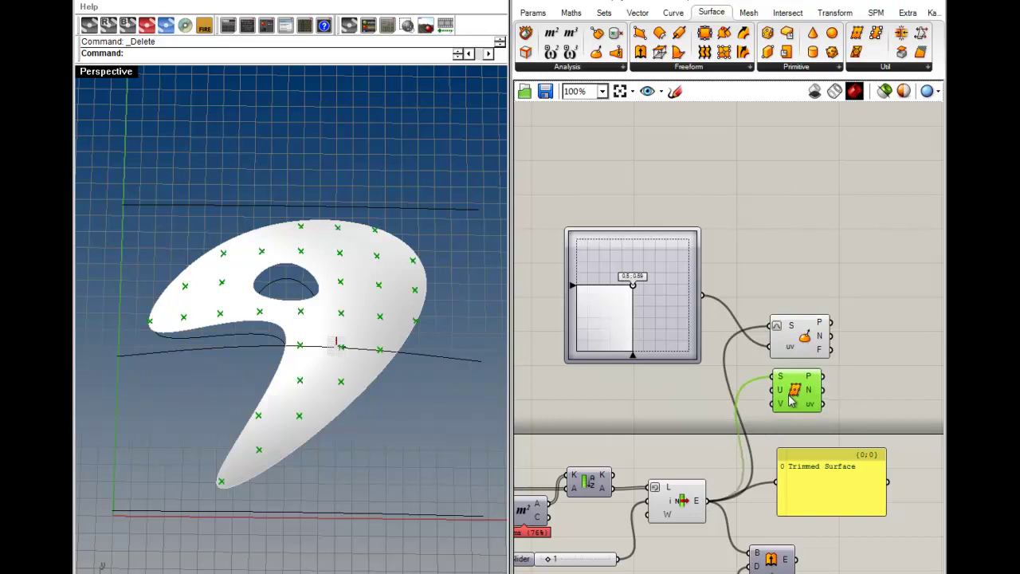
pyautogui.press('Delete')
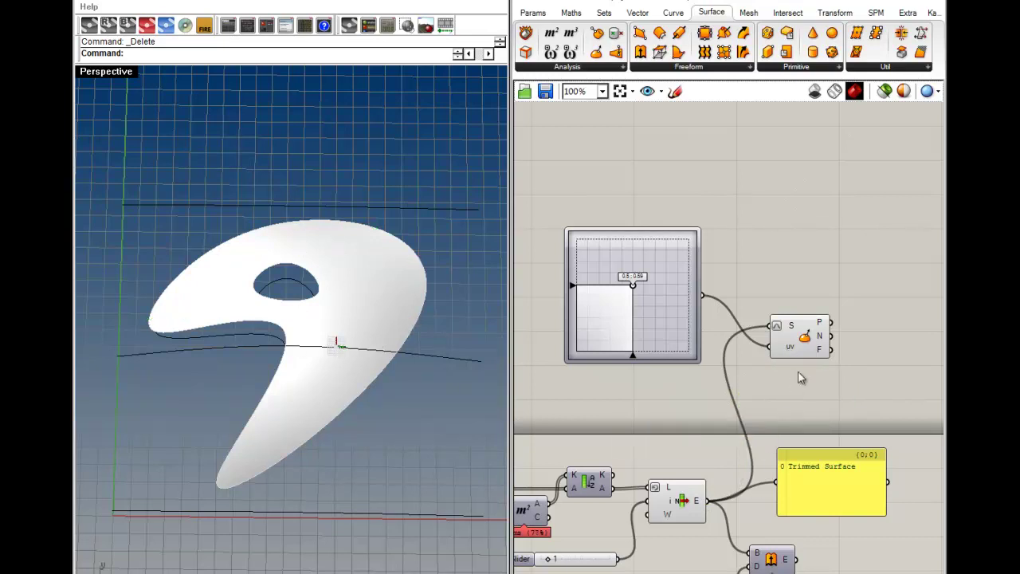
# Highlight List Item's fragment and set the MD Slider to about 0.34; 0.48.
pyautogui.click(680, 510)
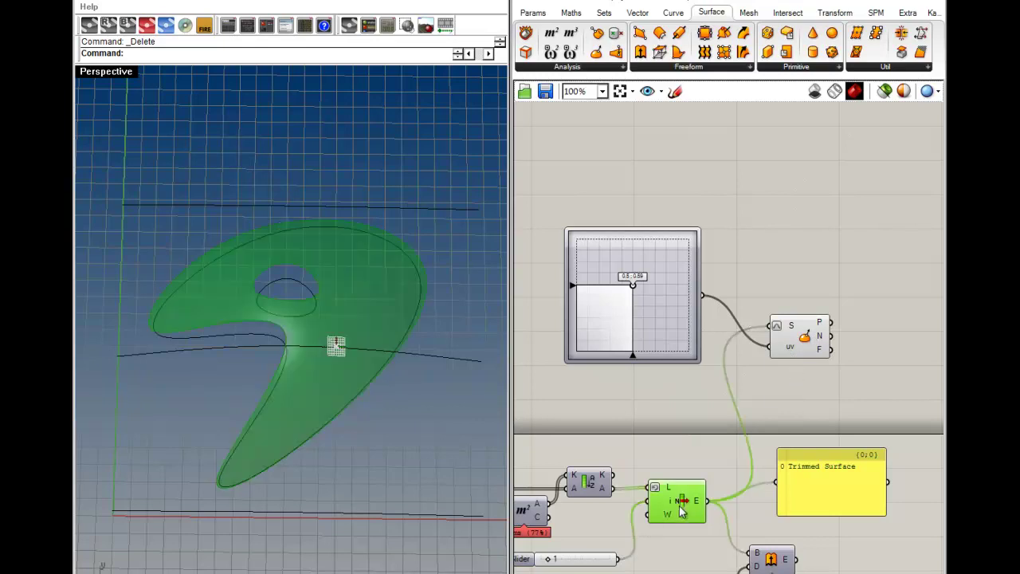
pyautogui.click(785, 365)
pyautogui.moveTo(634, 287); pyautogui.dragTo(614, 298)
# Examine the trimmed fragment and its evaluated frame from several angles, near and far.
pyautogui.moveTo(284, 403); pyautogui.dragTo(291, 306, button='right')
pyautogui.scroll(5, 242, 249)
pyautogui.moveTo(243, 249); pyautogui.dragTo(354, 423, button='right')
pyautogui.scroll(-4, 353, 422)
pyautogui.keyDown('shift'); pyautogui.moveTo(346, 364); pyautogui.dragTo(304, 289, button='right'); pyautogui.keyUp('shift')
pyautogui.scroll(-5, 304, 289)
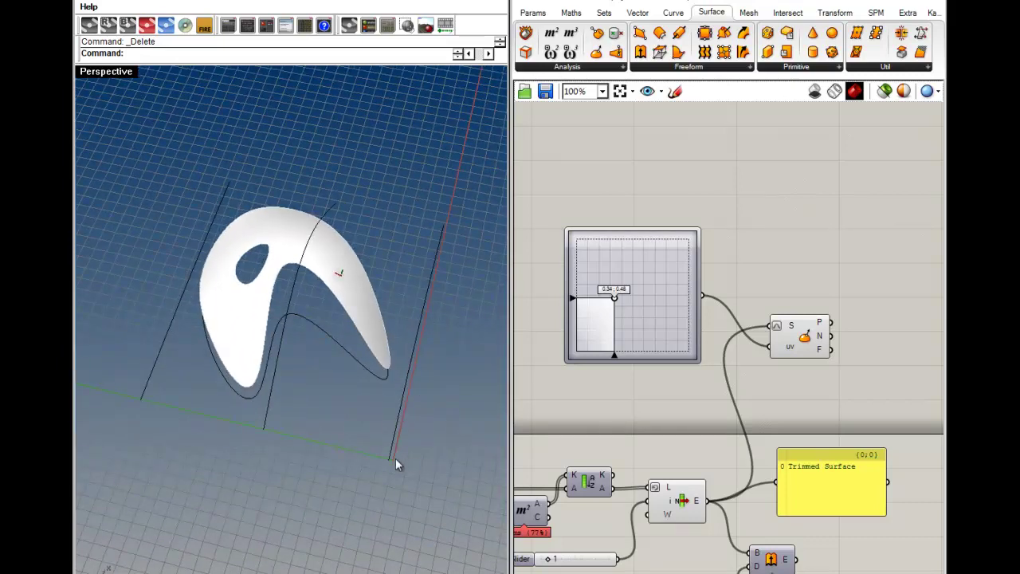
pyautogui.moveTo(165, 354); pyautogui.dragTo(274, 359, button='right')
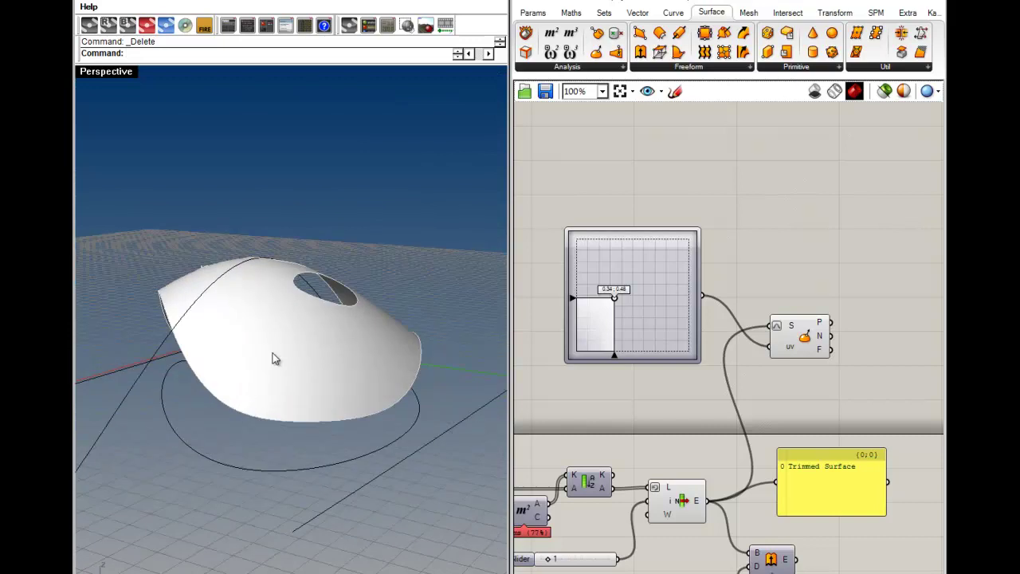
pyautogui.moveTo(223, 329); pyautogui.dragTo(345, 306, button='right')
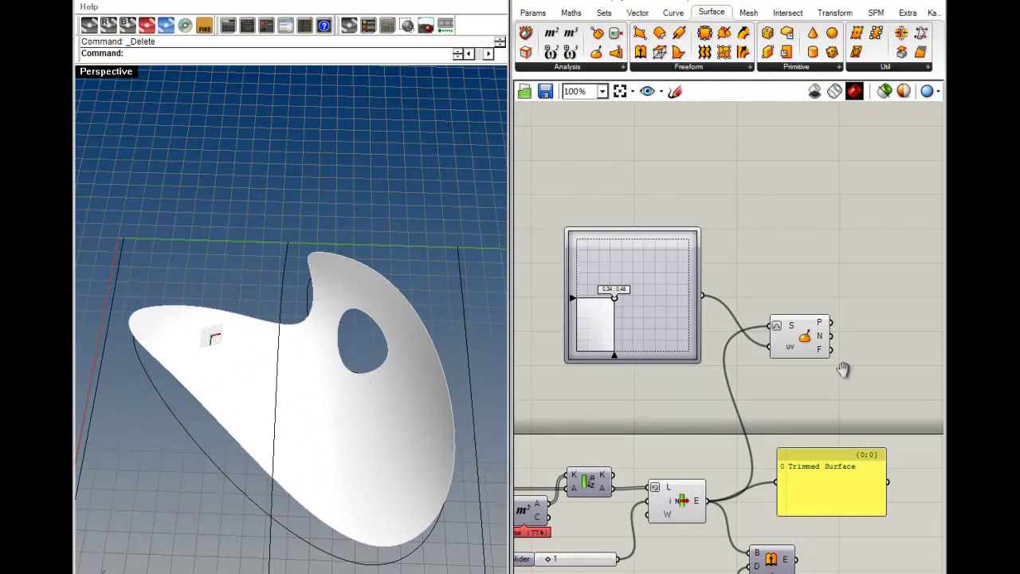
# Delete the MD Slider and the Evaluate Surface component, and move the panel above the group.
pyautogui.scroll(-1, 801, 332)
pyautogui.scroll(-1, 720, 399)
pyautogui.rightClick(720, 399)
pyautogui.click(747, 431)
pyautogui.rightClick(706, 384)
pyautogui.click(749, 431)
pyautogui.moveTo(886, 317); pyautogui.dragTo(653, 227)
pyautogui.press('Delete')
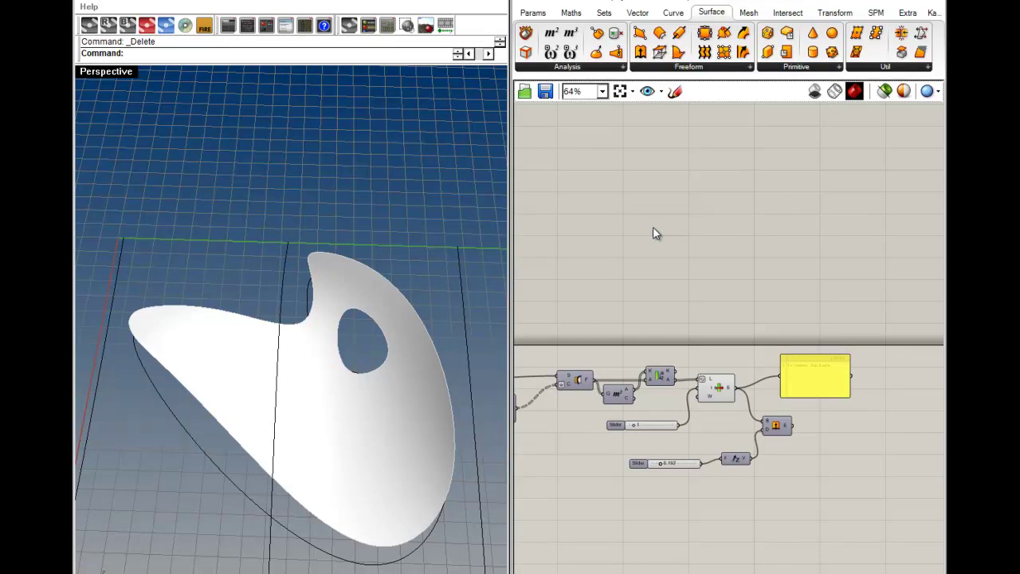
pyautogui.moveTo(789, 365); pyautogui.dragTo(787, 295)
pyautogui.click(831, 422)
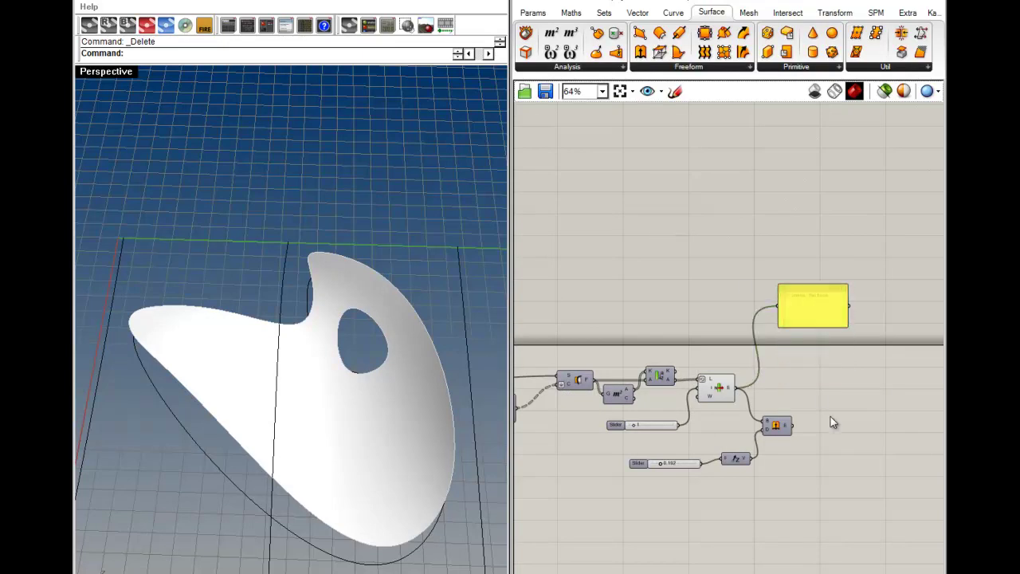
# Add a Populate Geometry component beside List Item and connect List Item's E output to its G input.
pyautogui.click(634, 14)
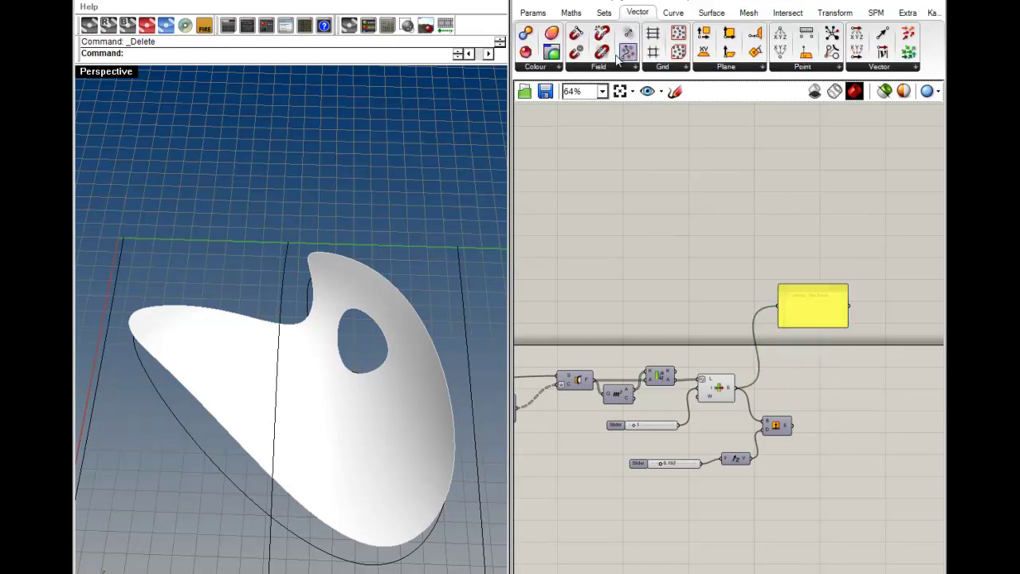
pyautogui.click(661, 71)
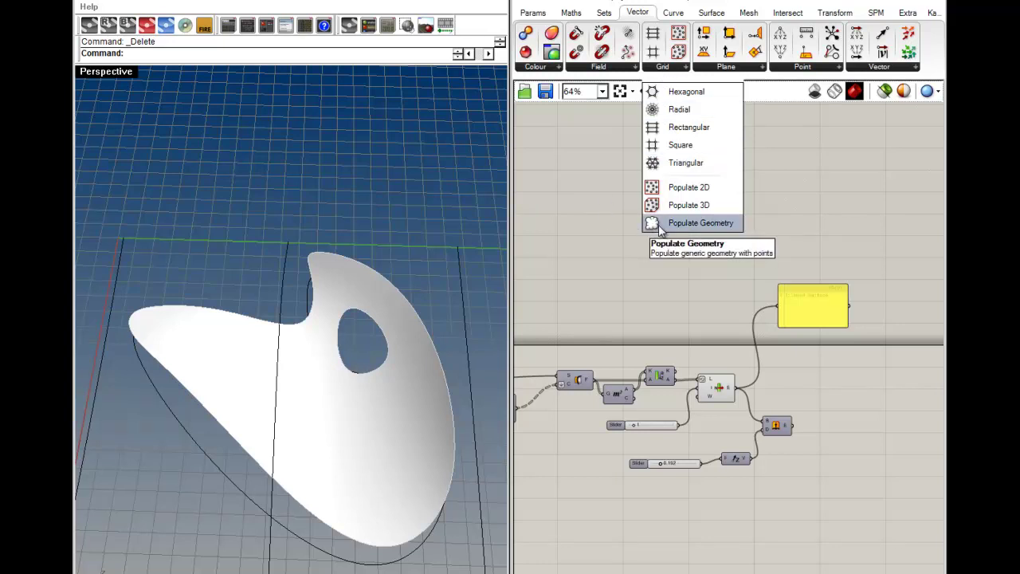
pyautogui.moveTo(659, 226); pyautogui.dragTo(723, 331)
pyautogui.click(678, 69)
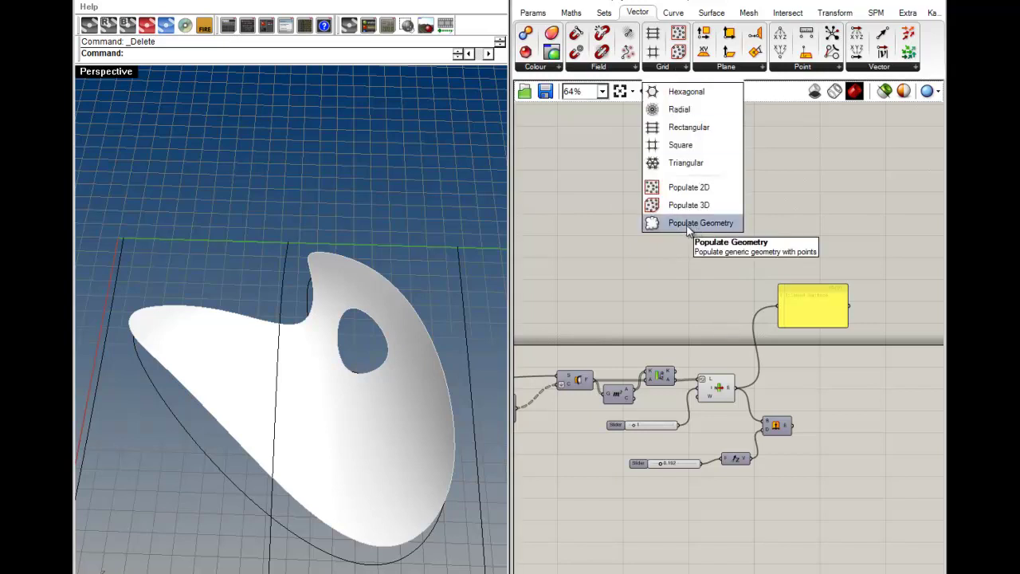
pyautogui.moveTo(686, 226); pyautogui.dragTo(658, 388)
pyautogui.scroll(4, 785, 382)
pyautogui.click(848, 400)
pyautogui.moveTo(799, 387); pyautogui.dragTo(821, 373)
pyautogui.click(885, 411)
# Examine the points populating the trimmed fragment from several angles, shifting Populate Geometry farther from List Item.
pyautogui.moveTo(345, 416); pyautogui.dragTo(505, 318, button='right')
pyautogui.click(827, 380)
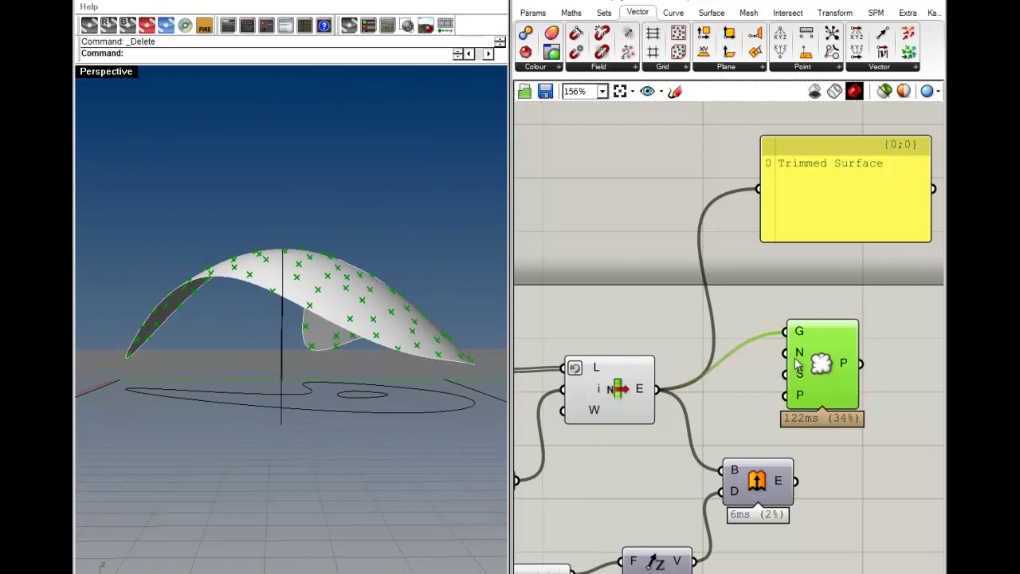
pyautogui.click(773, 372)
pyautogui.moveTo(206, 274); pyautogui.dragTo(455, 471, button='right')
pyautogui.moveTo(838, 443); pyautogui.dragTo(698, 489, button='right')
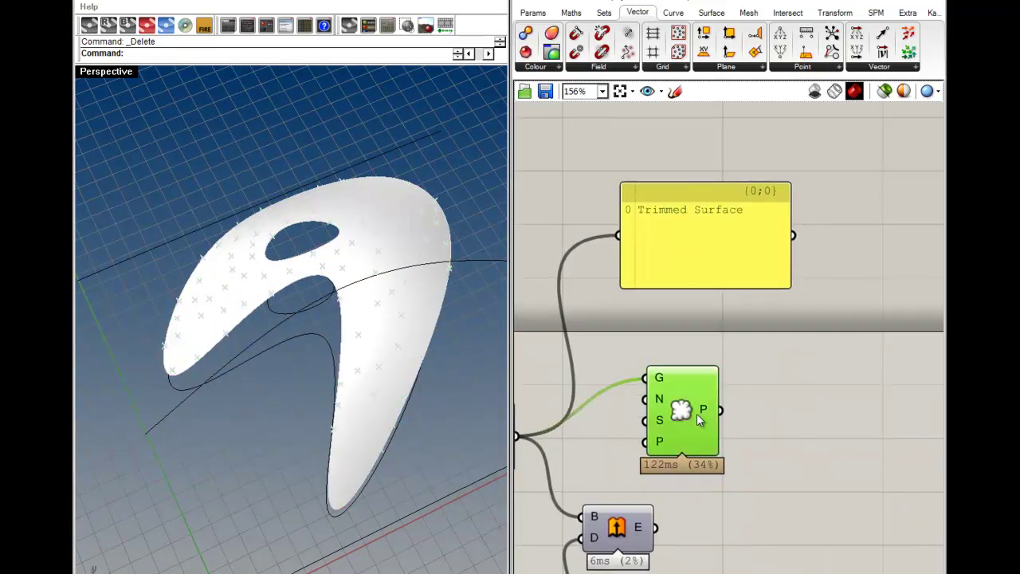
pyautogui.moveTo(693, 421); pyautogui.dragTo(752, 402)
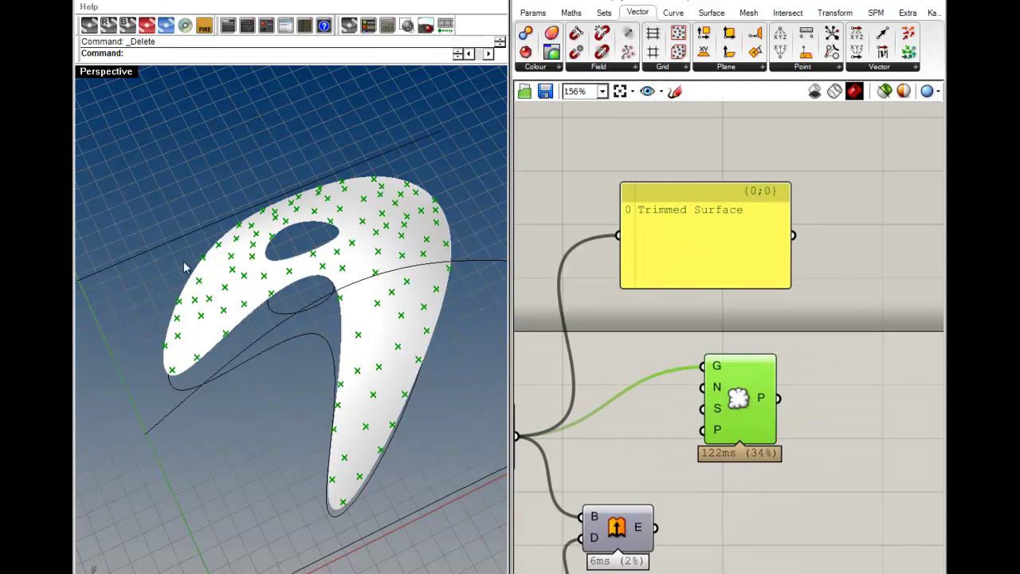
pyautogui.click(647, 438)
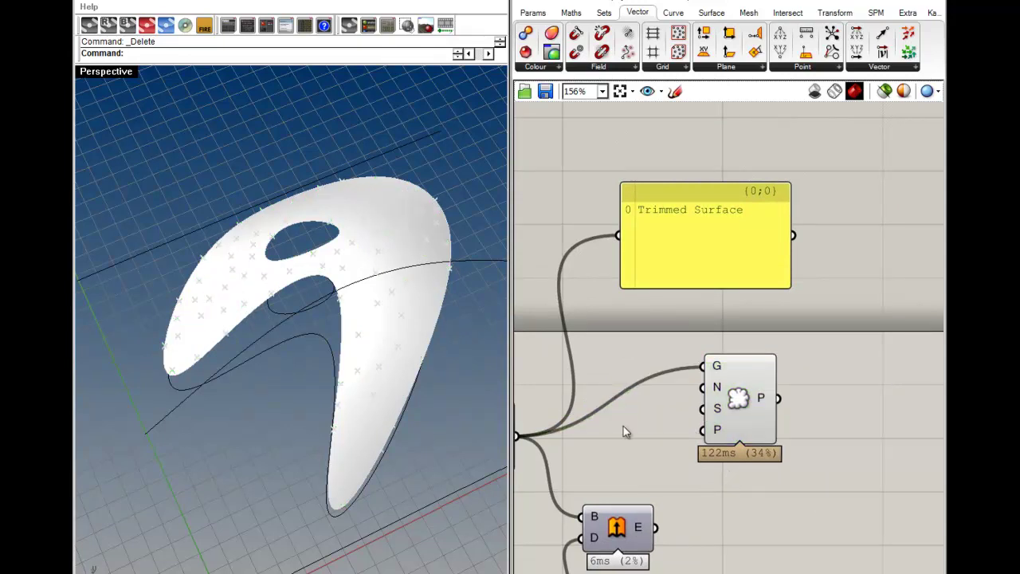
pyautogui.moveTo(648, 437); pyautogui.dragTo(714, 475, button='right')
pyautogui.click(806, 435)
pyautogui.click(914, 449)
pyautogui.moveTo(818, 420); pyautogui.dragTo(794, 392, button='right')
pyautogui.moveTo(249, 281); pyautogui.dragTo(257, 298, button='right')
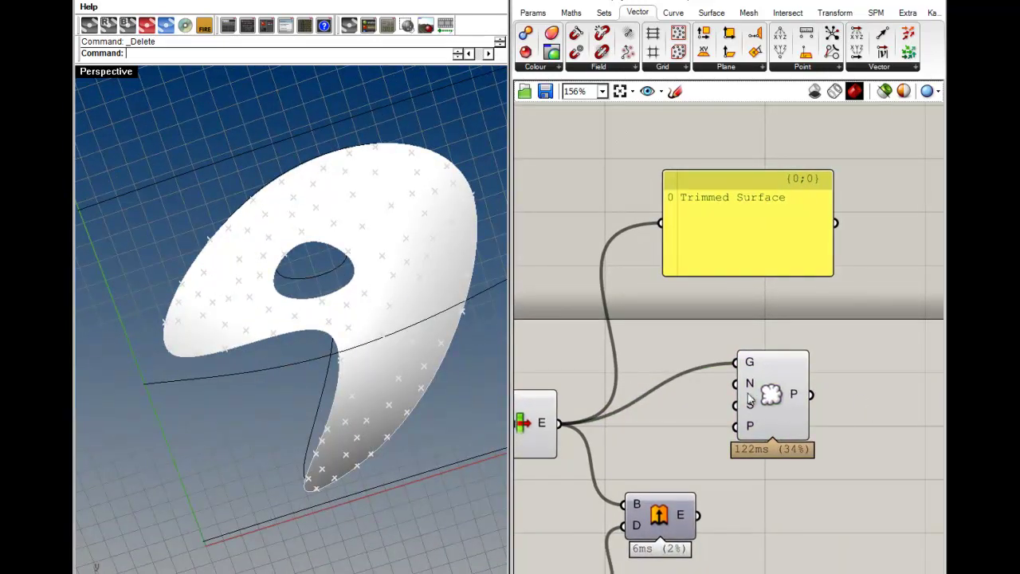
# Add a number slider set to 30 and connect it to Populate Geometry's N input.
pyautogui.doubleClick(624, 318)
pyautogui.write('10')
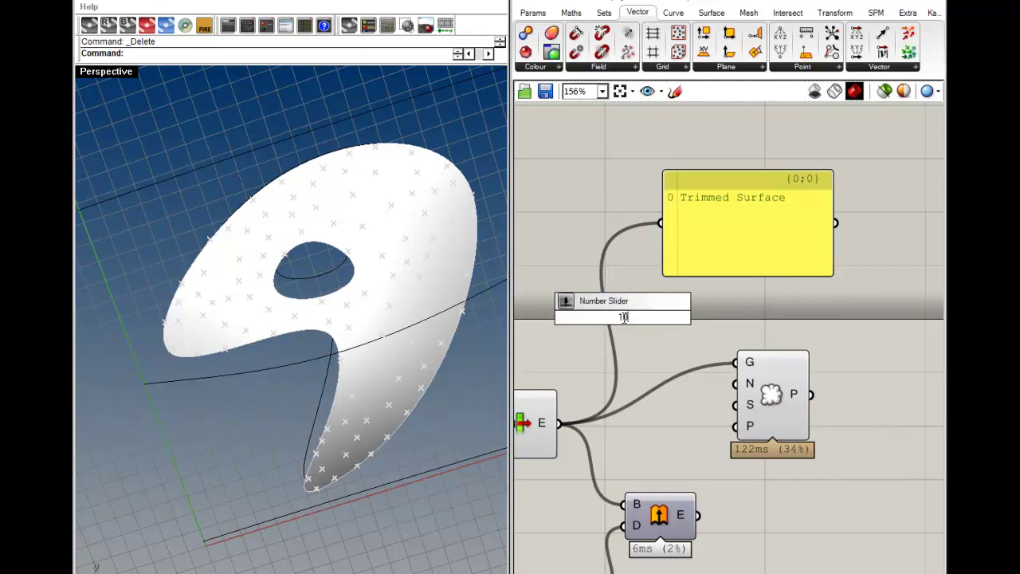
pyautogui.press('BackSpace')
pyautogui.press('BackSpace')
pyautogui.write('30')
pyautogui.press('Return')
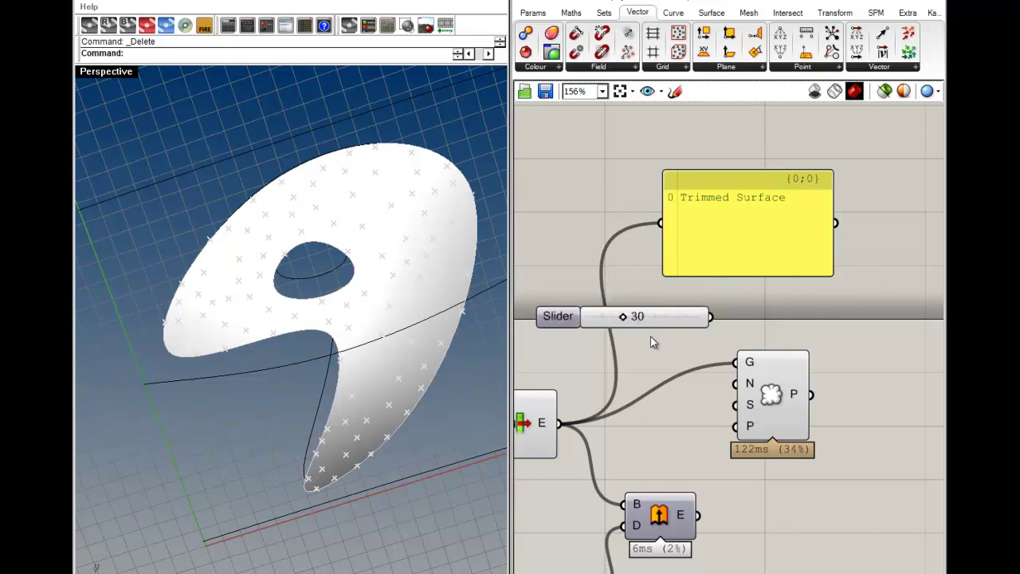
pyautogui.moveTo(714, 318); pyautogui.dragTo(733, 389)
# Move Populate Geometry farther from its count slider and view the populated fragment from a lower side angle.
pyautogui.moveTo(803, 400); pyautogui.dragTo(850, 406)
pyautogui.click(865, 410)
pyautogui.moveTo(321, 343); pyautogui.dragTo(349, 155, button='right')
pyautogui.click(796, 413)
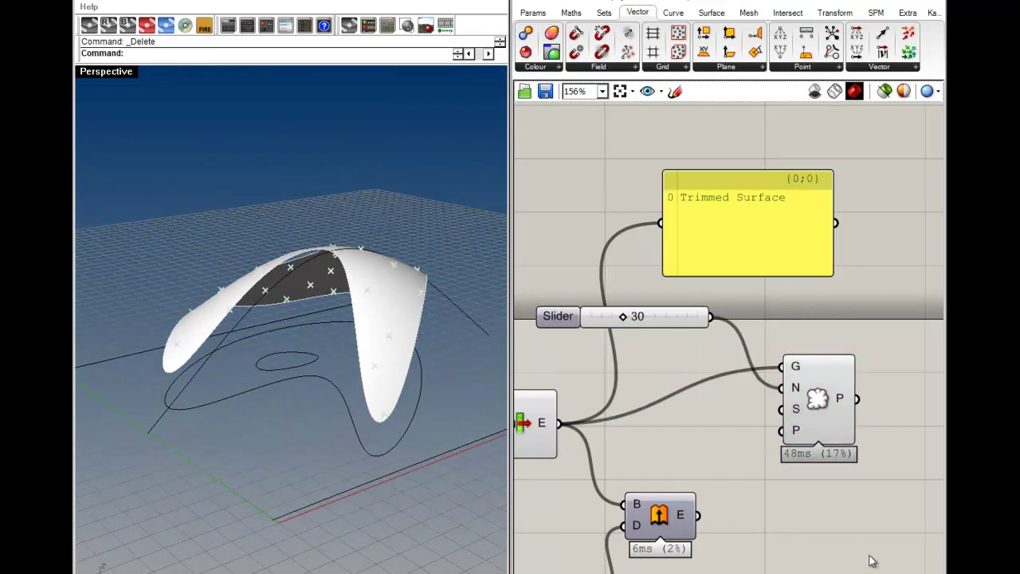
# Add a Project transform component beside Populate Geometry.
pyautogui.click(869, 550)
pyautogui.moveTo(869, 538); pyautogui.dragTo(770, 458, button='right')
pyautogui.scroll(-3, 747, 450)
pyautogui.moveTo(653, 402); pyautogui.dragTo(740, 425, button='right')
pyautogui.click(818, 396)
pyautogui.click(872, 419)
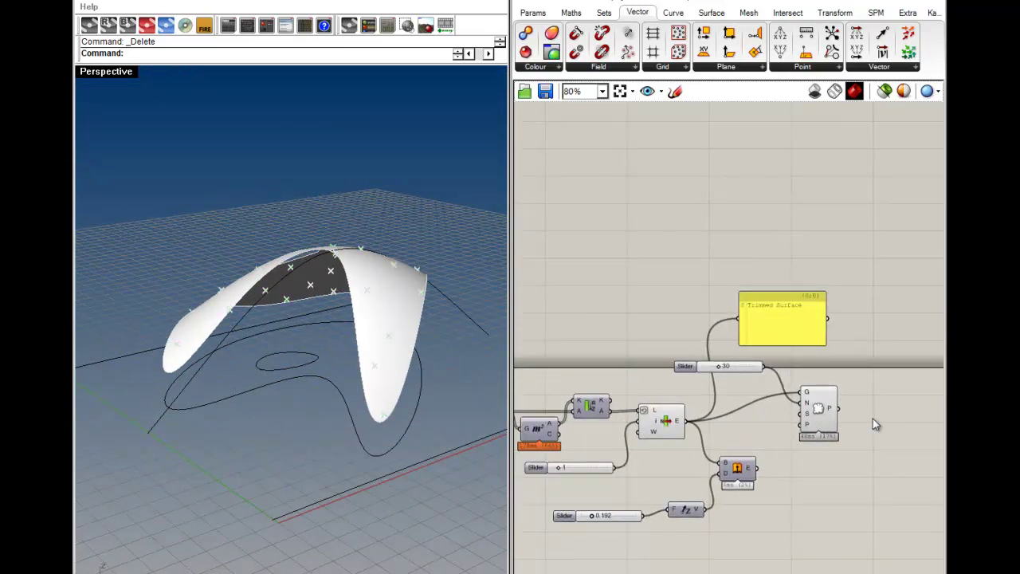
pyautogui.moveTo(873, 418); pyautogui.dragTo(815, 379, button='right')
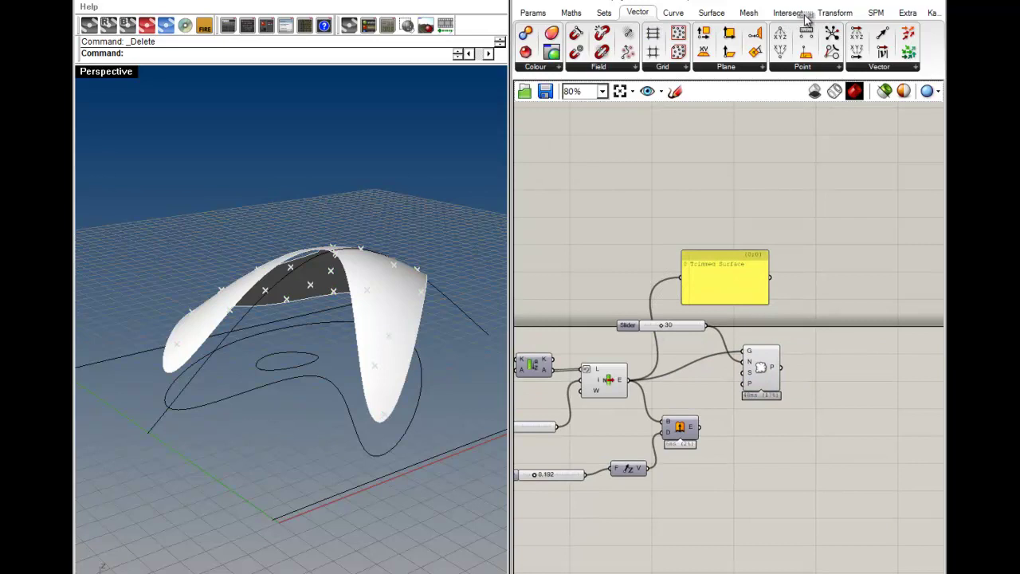
pyautogui.click(833, 13)
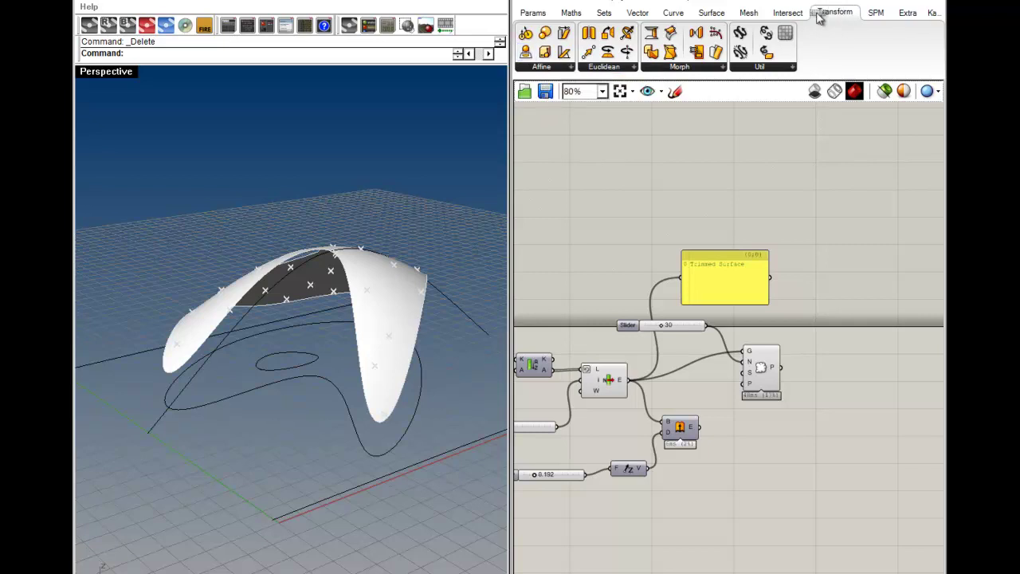
pyautogui.moveTo(806, 408); pyautogui.dragTo(813, 398)
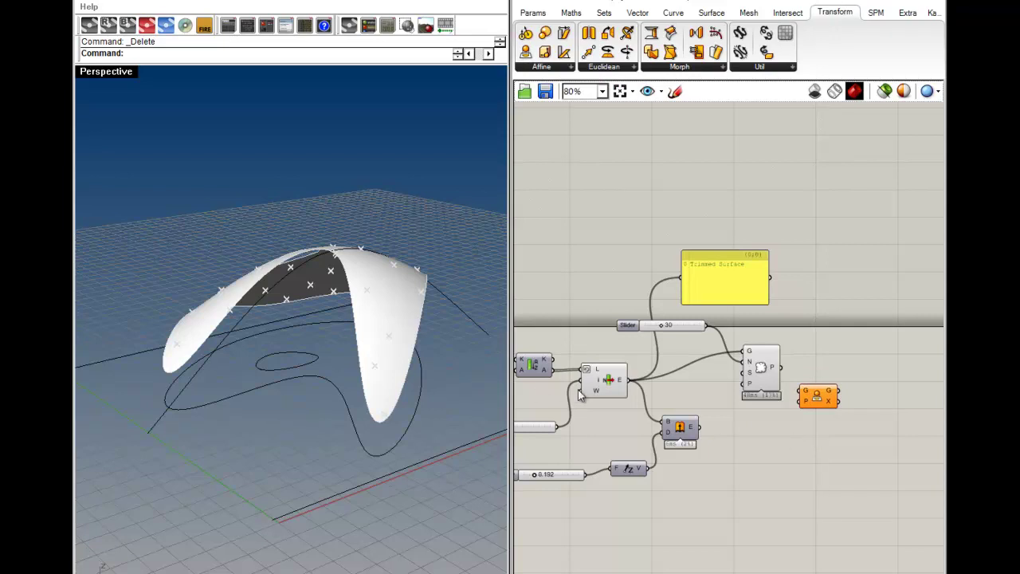
# Compare the curve Project component already feeding the surface split, and its curve utilities group, with the newly added Project transform.
pyautogui.moveTo(555, 392); pyautogui.dragTo(782, 343, button='right')
pyautogui.moveTo(647, 343); pyautogui.dragTo(753, 379, button='right')
pyautogui.scroll(4, 742, 372)
pyautogui.click(577, 428)
pyautogui.click(643, 462)
pyautogui.click(801, 318)
pyautogui.click(843, 494)
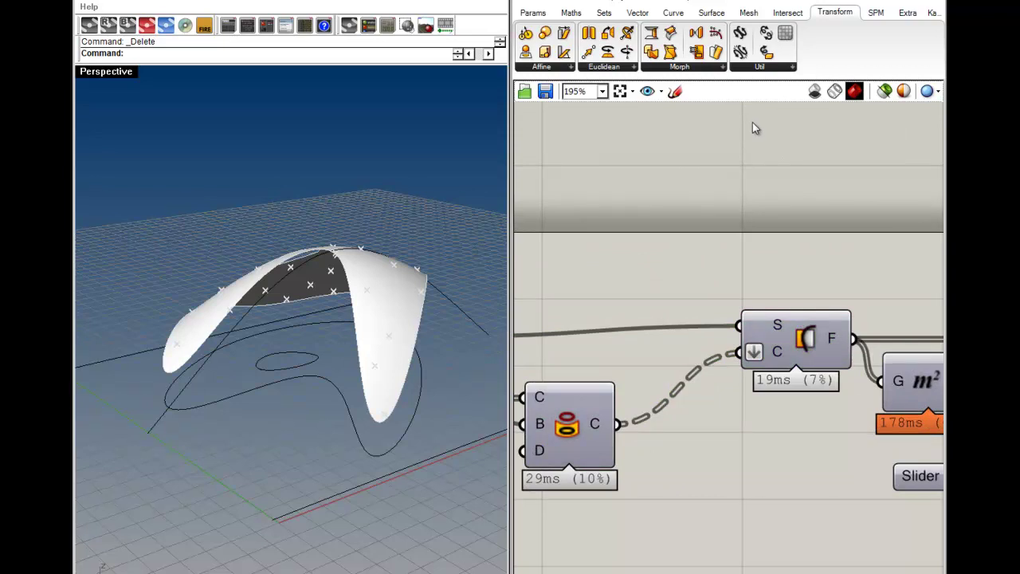
pyautogui.click(676, 12)
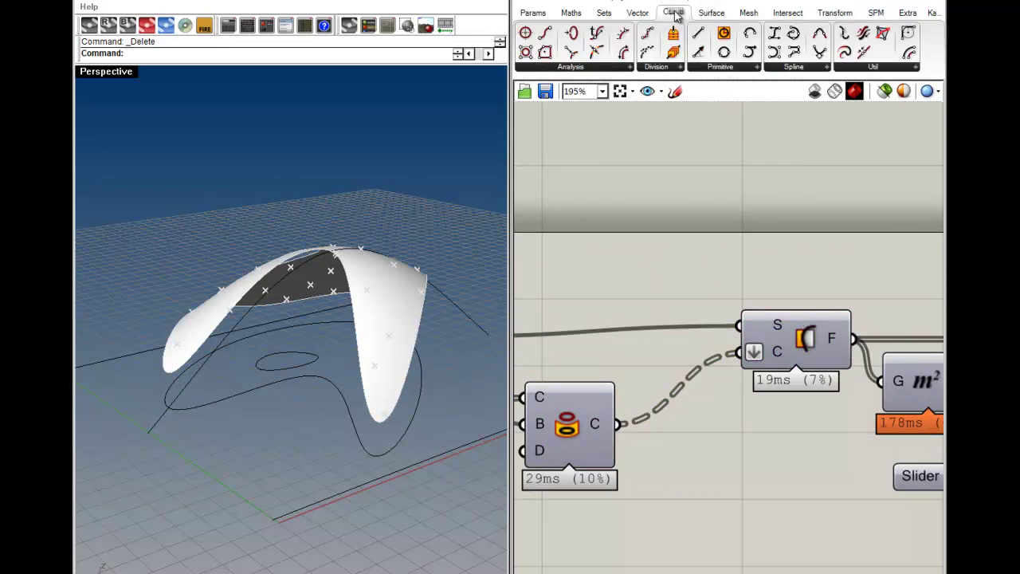
pyautogui.click(880, 67)
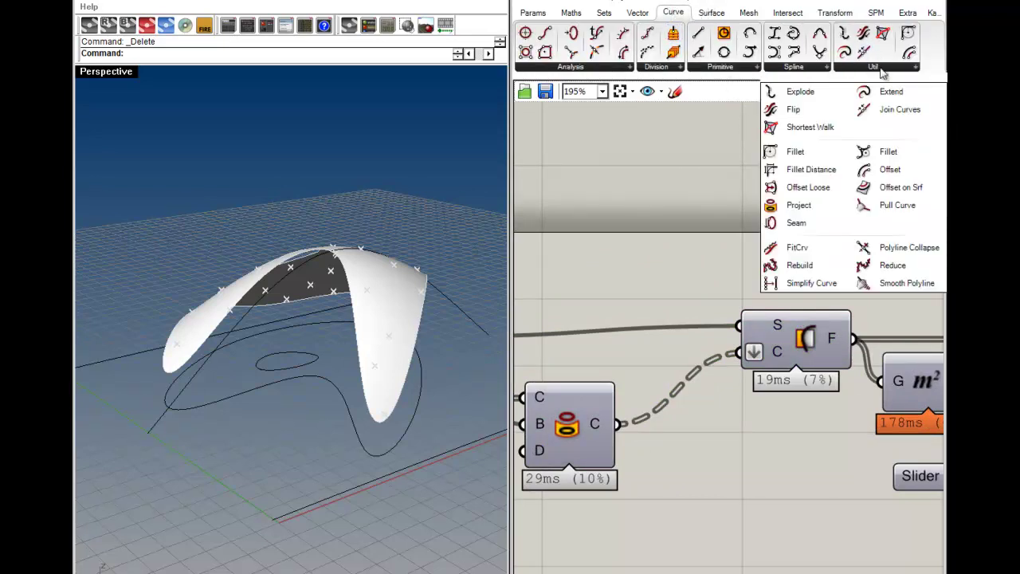
pyautogui.moveTo(891, 256); pyautogui.dragTo(649, 247, button='right')
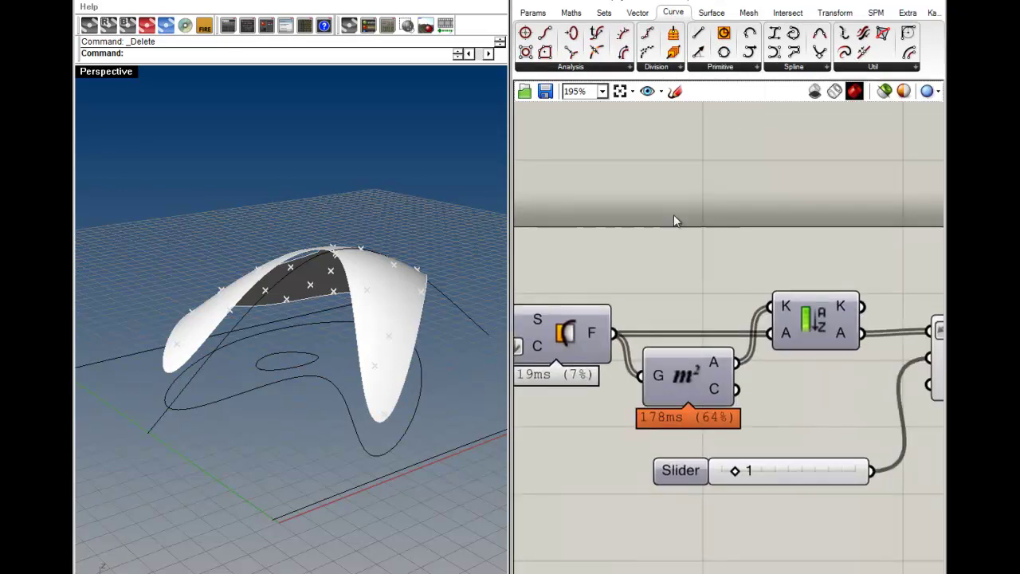
pyautogui.click(841, 14)
pyautogui.scroll(-3, 882, 208)
pyautogui.moveTo(929, 223); pyautogui.dragTo(692, 223, button='right')
pyautogui.moveTo(782, 214); pyautogui.dragTo(647, 213, button='right')
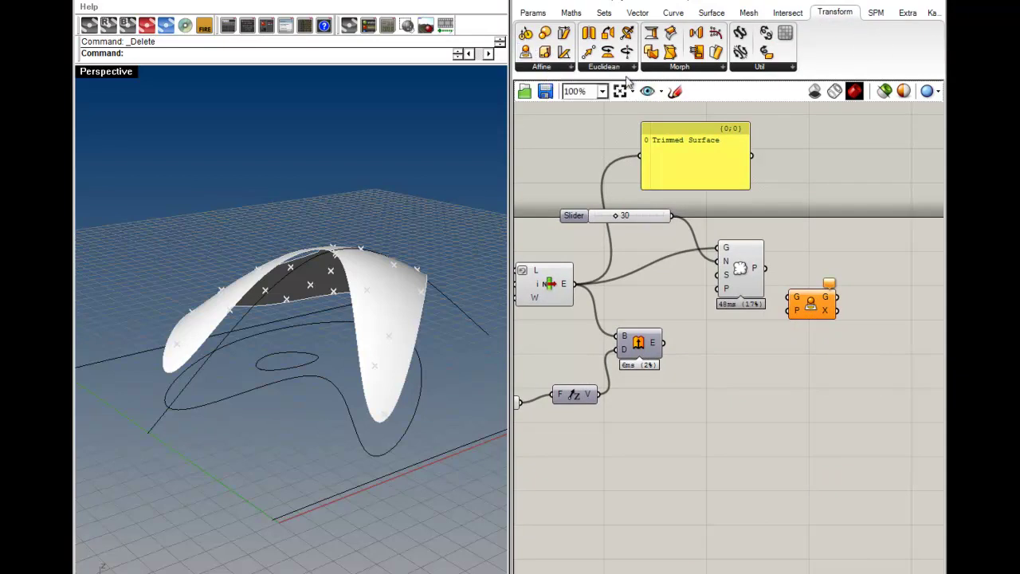
# Connect Populate Geometry's P output to Project's G input and supply an XY Plane to its P input.
pyautogui.moveTo(741, 268); pyautogui.dragTo(727, 271)
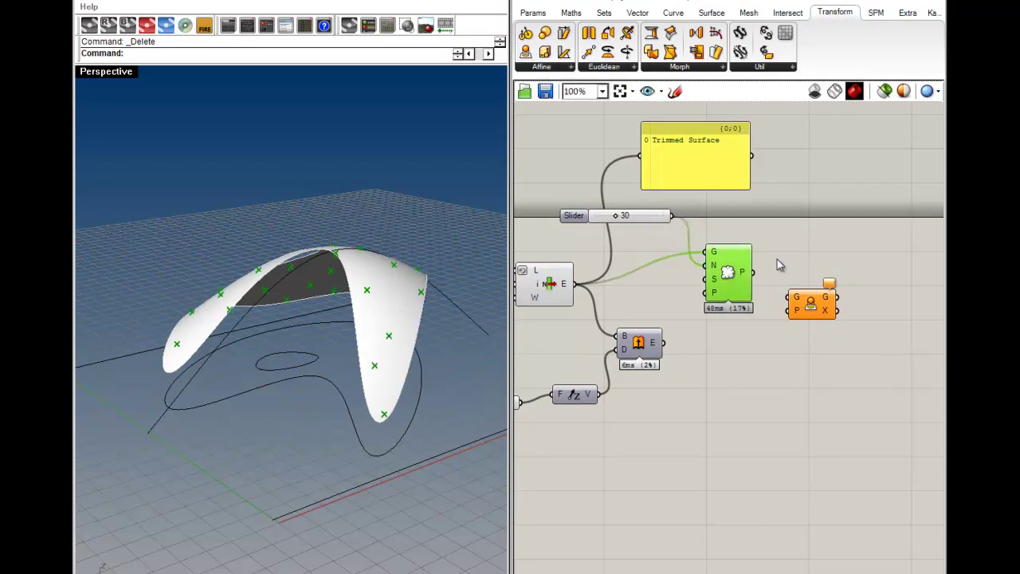
pyautogui.scroll(2, 773, 280)
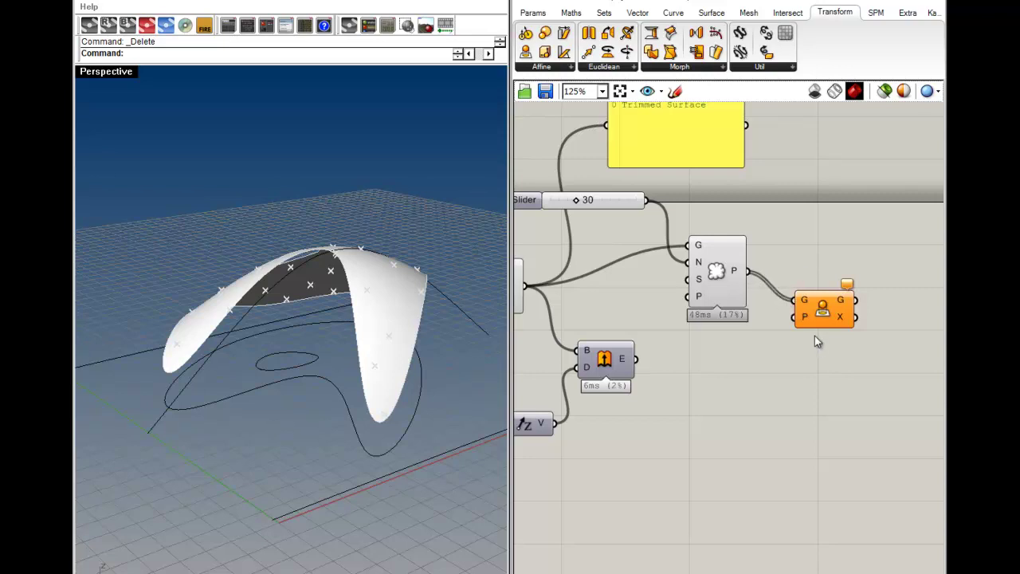
pyautogui.moveTo(826, 315); pyautogui.dragTo(821, 344)
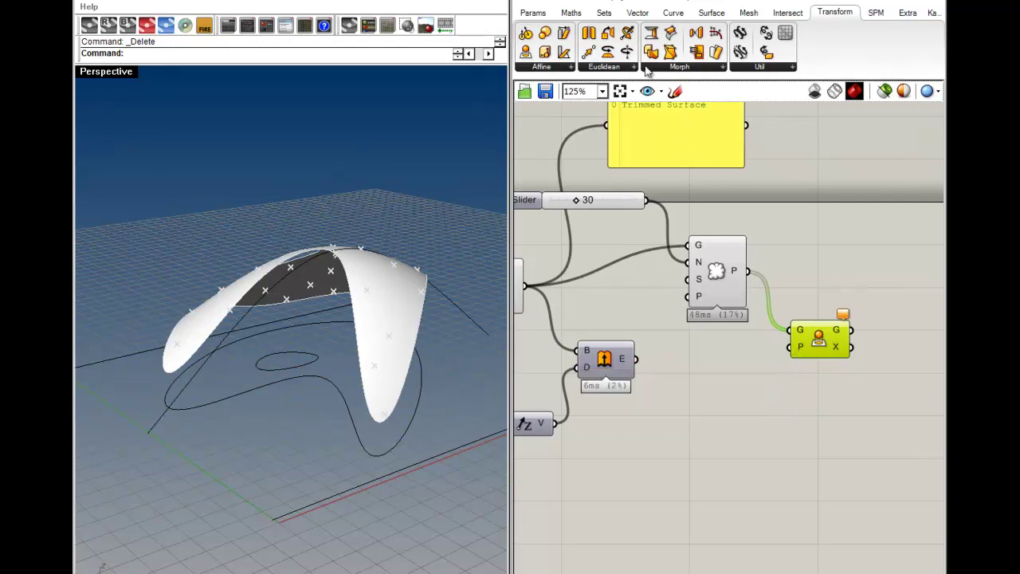
pyautogui.click(637, 13)
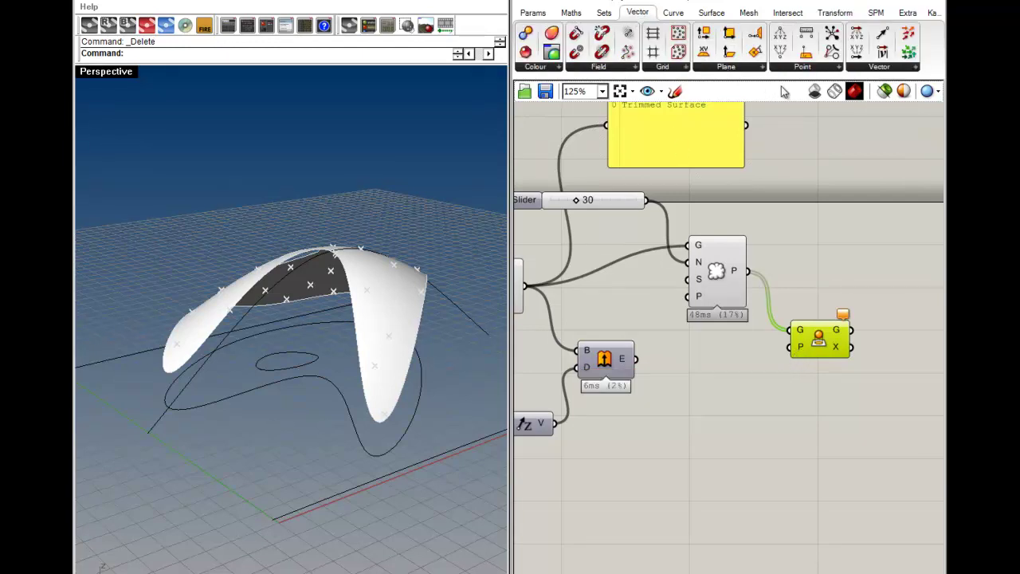
pyautogui.moveTo(701, 51); pyautogui.dragTo(794, 346)
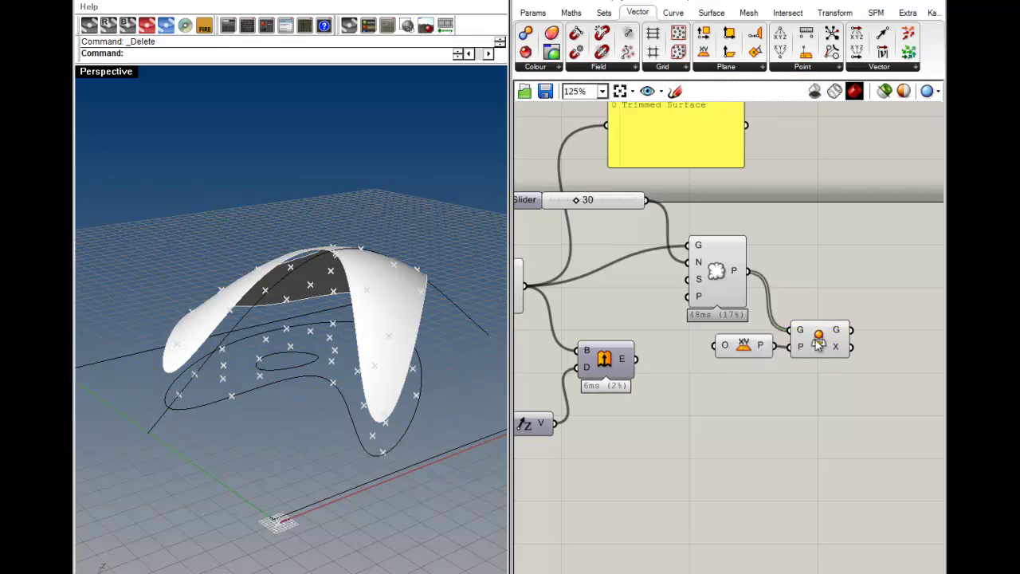
pyautogui.moveTo(477, 414); pyautogui.dragTo(342, 370, button='right')
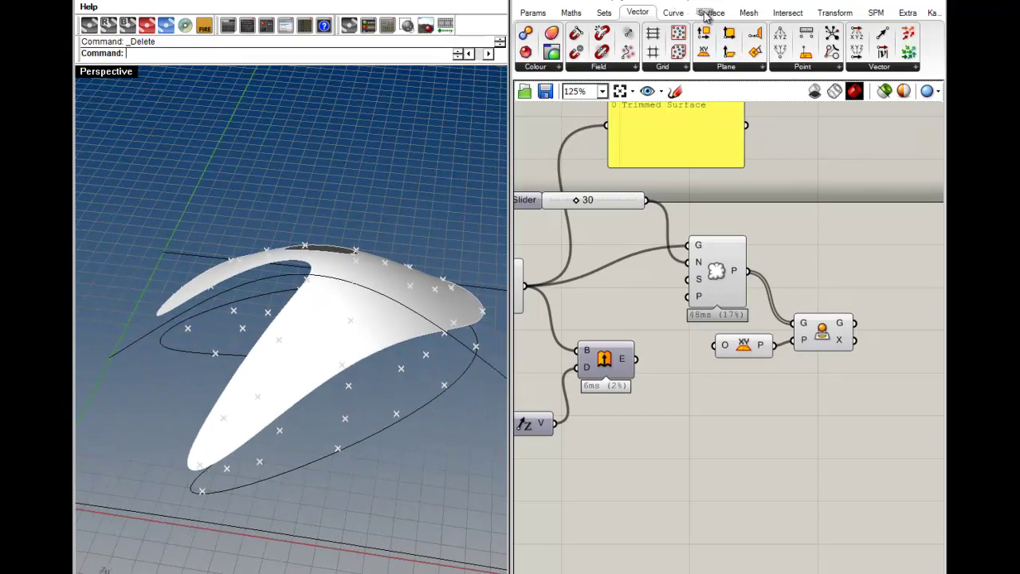
# Add a Line component and connect Populate Geometry's points to A and Project's G output to B.
pyautogui.click(674, 13)
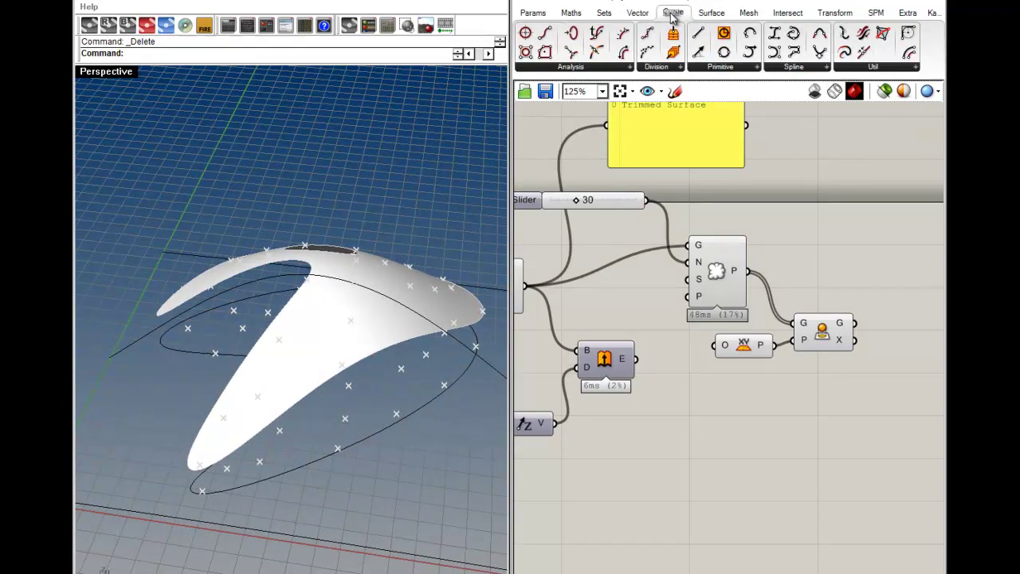
pyautogui.moveTo(882, 292); pyautogui.dragTo(880, 289)
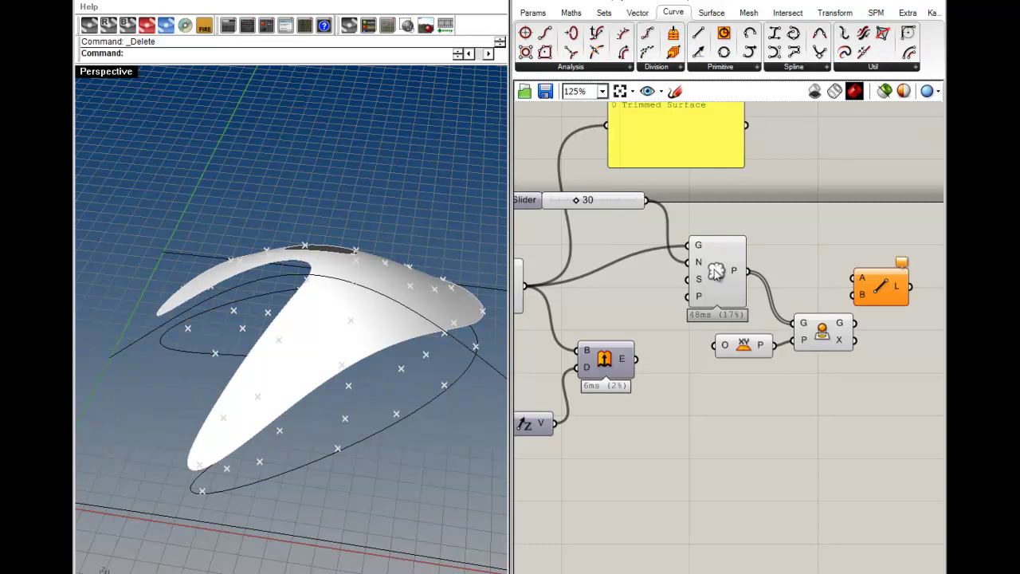
pyautogui.moveTo(746, 272); pyautogui.dragTo(853, 278)
pyautogui.click(818, 337)
pyautogui.click(879, 357)
pyautogui.moveTo(855, 323); pyautogui.dragTo(911, 304)
pyautogui.click(915, 349)
pyautogui.moveTo(379, 343); pyautogui.dragTo(339, 292, button='right')
# Add a Pipe component after Line and connect Line's L output to its C input.
pyautogui.moveTo(782, 300); pyautogui.dragTo(719, 302, button='right')
pyautogui.click(711, 13)
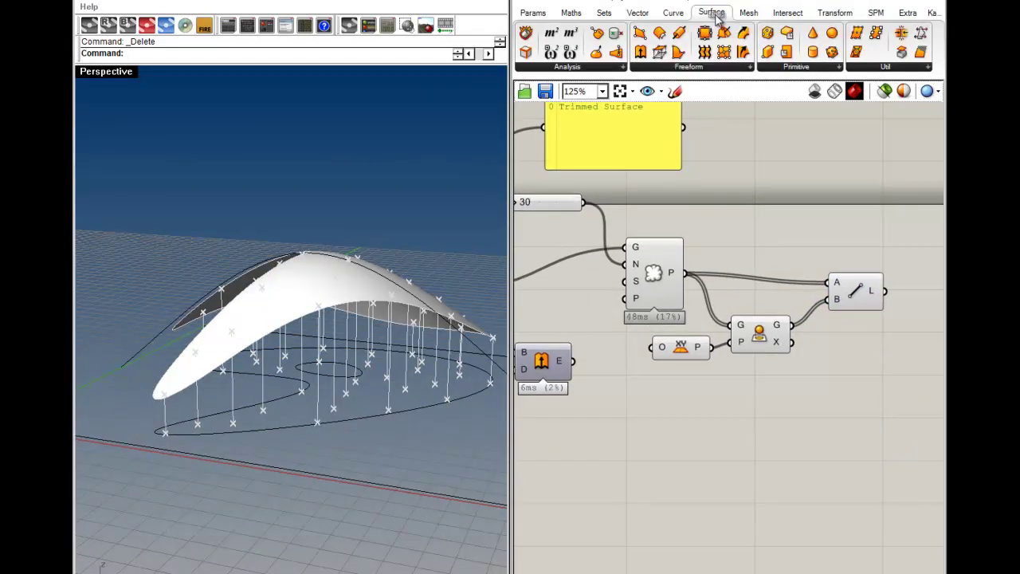
pyautogui.moveTo(676, 36); pyautogui.dragTo(917, 314)
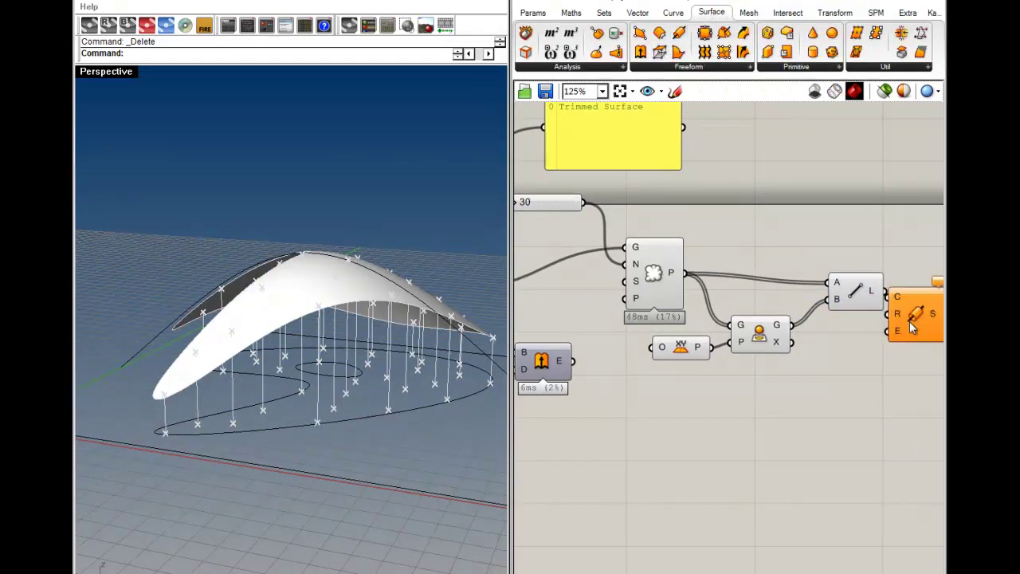
pyautogui.moveTo(855, 303); pyautogui.dragTo(799, 296, button='right')
pyautogui.moveTo(797, 295); pyautogui.dragTo(854, 304)
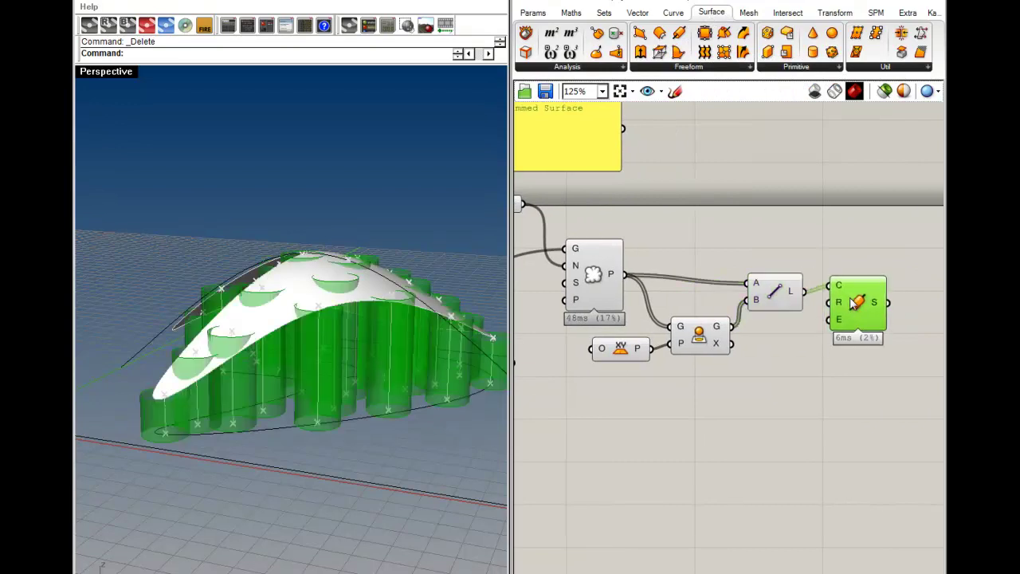
pyautogui.click(801, 394)
# Duplicate the 0.192 extrusion slider, place the copy near Pipe and connect it to Pipe's R input.
pyautogui.moveTo(743, 373); pyautogui.dragTo(829, 371, button='right')
pyautogui.moveTo(676, 261); pyautogui.dragTo(763, 264, button='right')
pyautogui.scroll(-1, 759, 351)
pyautogui.moveTo(754, 372); pyautogui.dragTo(868, 369, button='right')
pyautogui.keyDown('alt'); pyautogui.moveTo(583, 416); pyautogui.dragTo(769, 420); pyautogui.keyUp('alt')
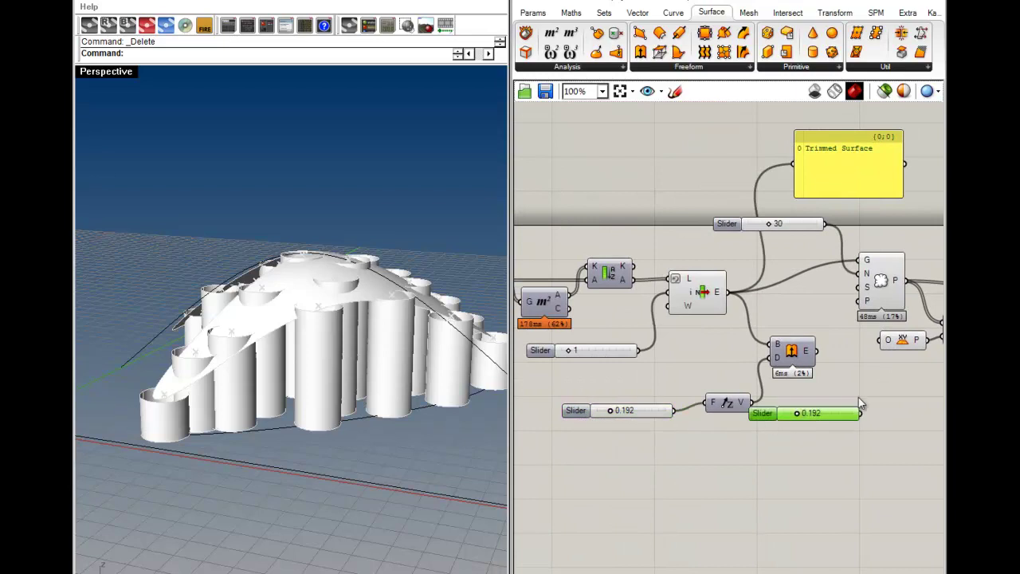
pyautogui.moveTo(858, 405); pyautogui.dragTo(590, 408, button='right')
pyautogui.moveTo(521, 423); pyautogui.dragTo(562, 430, button='right')
pyautogui.moveTo(590, 427); pyautogui.dragTo(767, 397)
pyautogui.moveTo(883, 333); pyautogui.dragTo(853, 398)
pyautogui.click(832, 425)
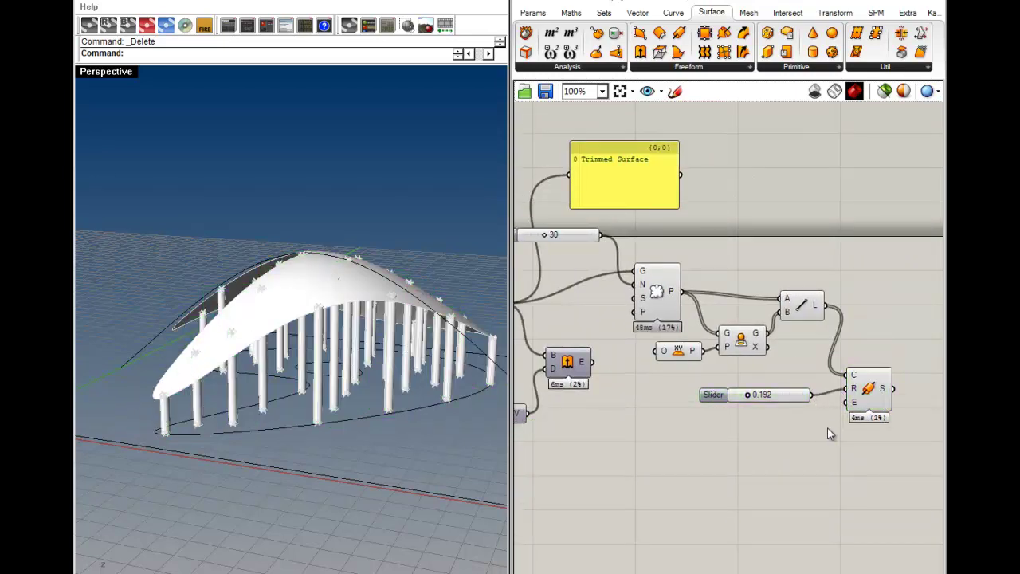
# Set the pipe radius slider to 0.120.
pyautogui.scroll(4, 817, 403)
pyautogui.moveTo(678, 404); pyautogui.dragTo(674, 404)
pyautogui.moveTo(679, 334); pyautogui.dragTo(795, 357, button='right')
pyautogui.scroll(1, 794, 357)
# Move Extrude together with its Unit Z vector and 0.192 slider so that Extrude sits directly beneath Pipe.
pyautogui.scroll(-5, 794, 356)
pyautogui.moveTo(688, 338); pyautogui.dragTo(777, 347, button='right')
pyautogui.click(793, 316)
pyautogui.click(802, 422)
pyautogui.scroll(-2, 679, 394)
pyautogui.moveTo(680, 399); pyautogui.dragTo(593, 344)
pyautogui.click(694, 397)
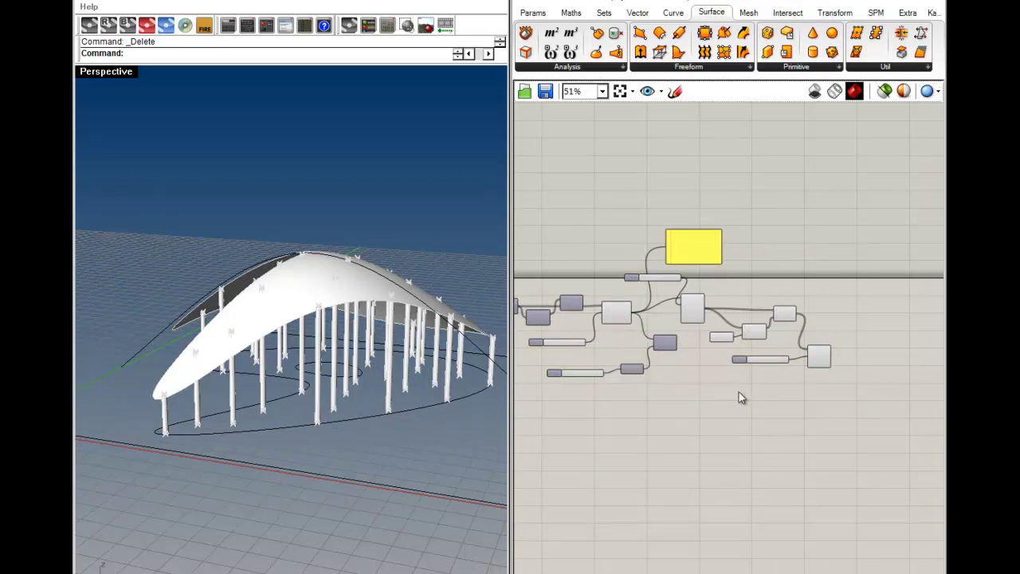
pyautogui.moveTo(676, 415); pyautogui.dragTo(616, 338)
pyautogui.moveTo(674, 394); pyautogui.dragTo(838, 331)
pyautogui.click(884, 374)
pyautogui.scroll(3, 799, 356)
pyautogui.click(879, 420)
pyautogui.moveTo(832, 443); pyautogui.dragTo(843, 437)
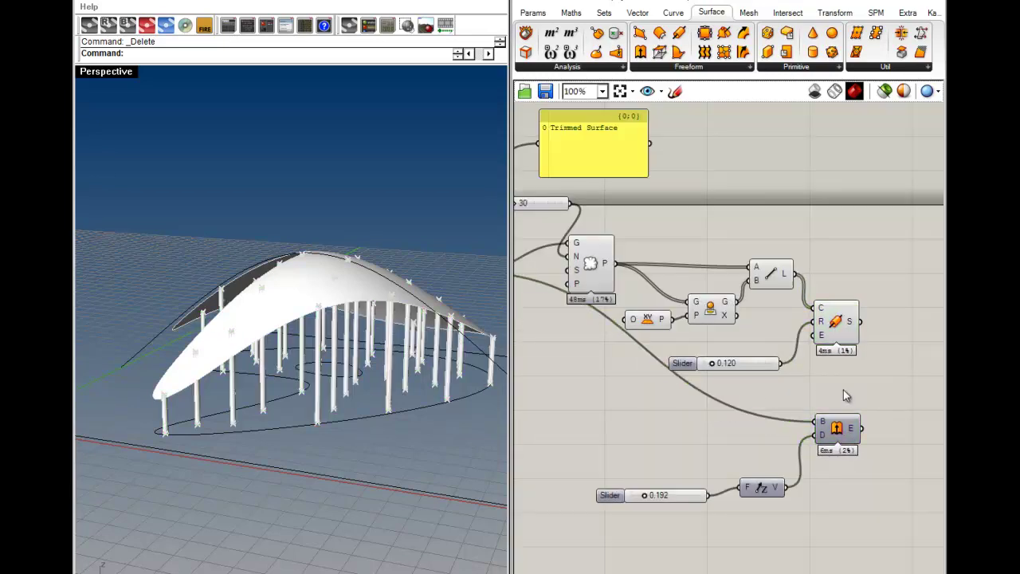
# Align the pipe radius and extrusion sliders one above the other, farther from their components, and nudge Populate Geometry.
pyautogui.moveTo(687, 369); pyautogui.dragTo(569, 394)
pyautogui.click(805, 397)
pyautogui.moveTo(602, 495); pyautogui.dragTo(556, 490)
pyautogui.click(644, 460)
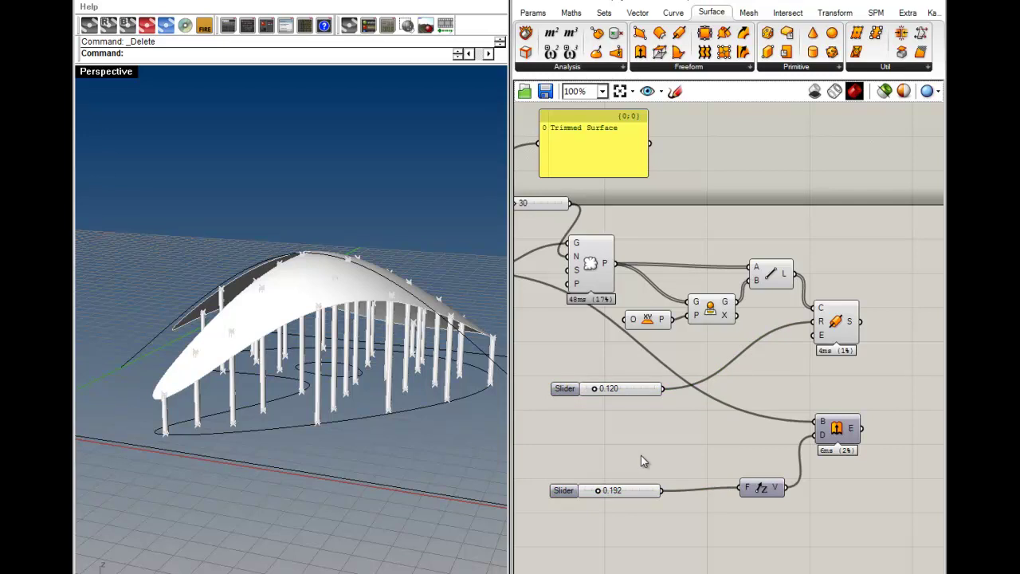
pyautogui.moveTo(528, 279); pyautogui.dragTo(668, 322, button='right')
pyautogui.moveTo(732, 319); pyautogui.dragTo(751, 312)
pyautogui.click(832, 287)
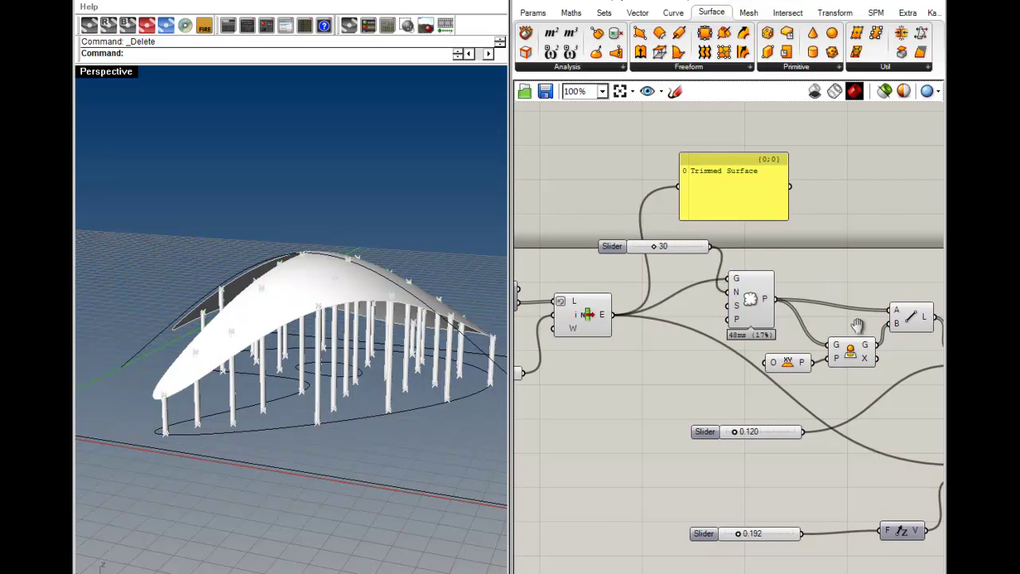
# Turn on the preview of the Extrude component and view the thickened roof on its columns from another side.
pyautogui.moveTo(901, 349); pyautogui.dragTo(701, 303, button='right')
pyautogui.rightClick(779, 427)
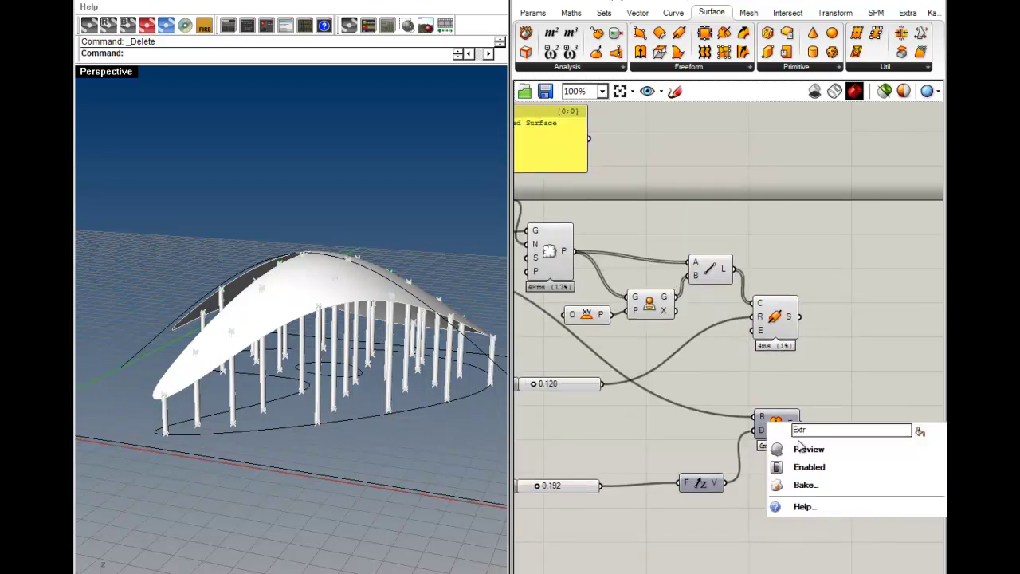
pyautogui.click(791, 450)
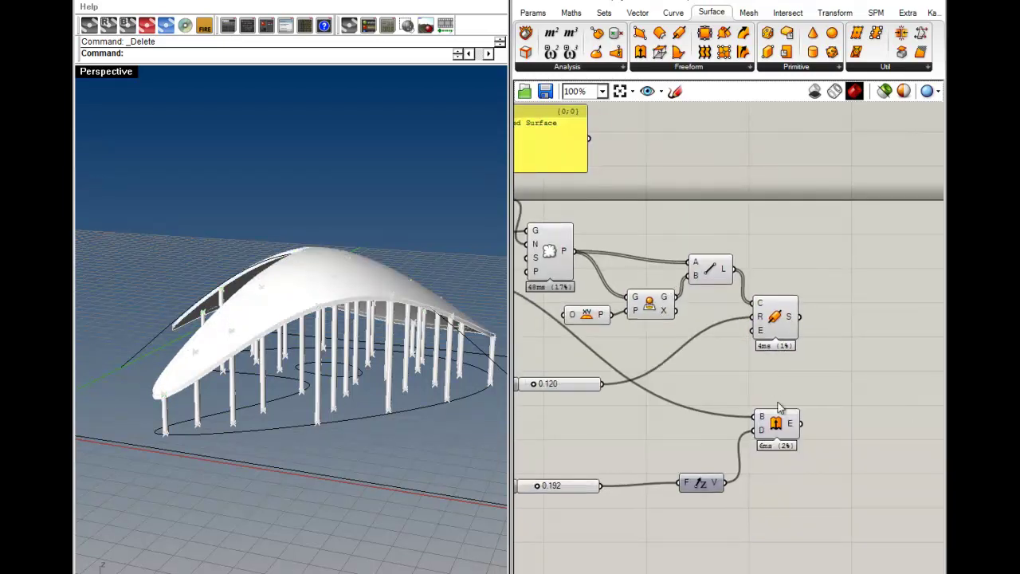
pyautogui.moveTo(77, 315); pyautogui.dragTo(458, 317, button='right')
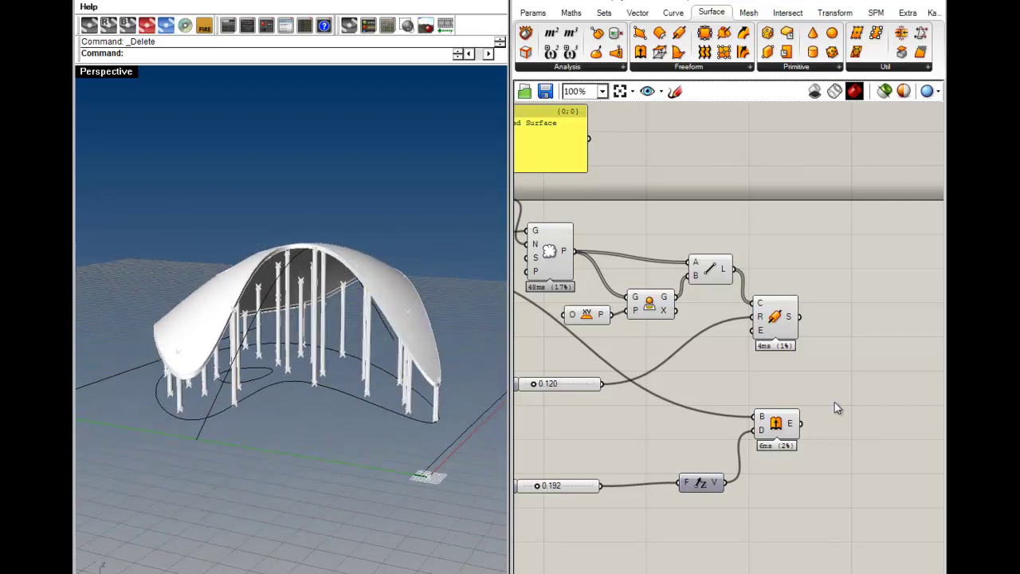
# Inspect the Pipe and Extrude geometry up close, shift both components farther from Line, and nudge the XY Plane.
pyautogui.click(776, 317)
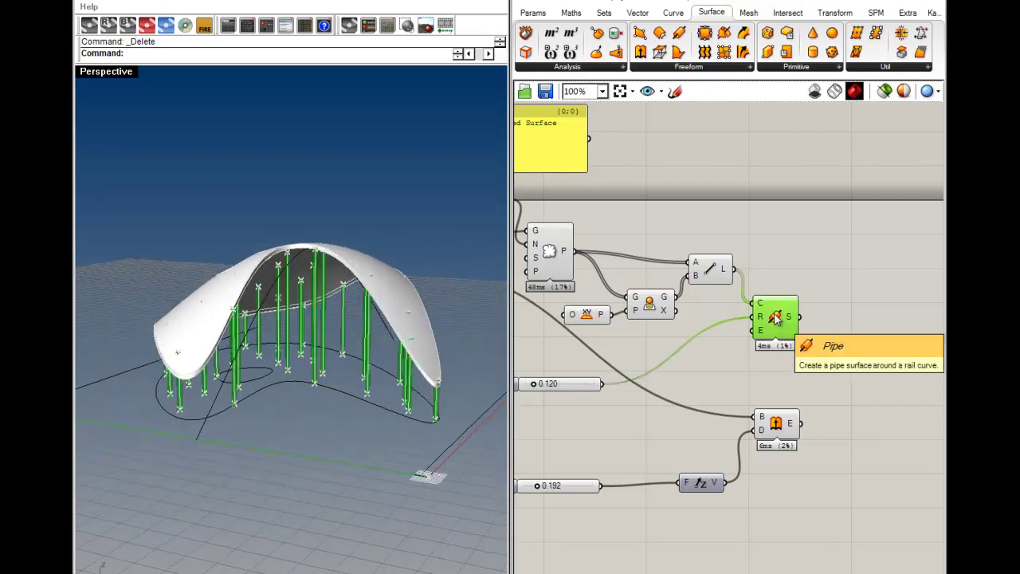
pyautogui.click(775, 423)
pyautogui.moveTo(334, 303); pyautogui.dragTo(239, 265, button='right')
pyautogui.scroll(7, 244, 266)
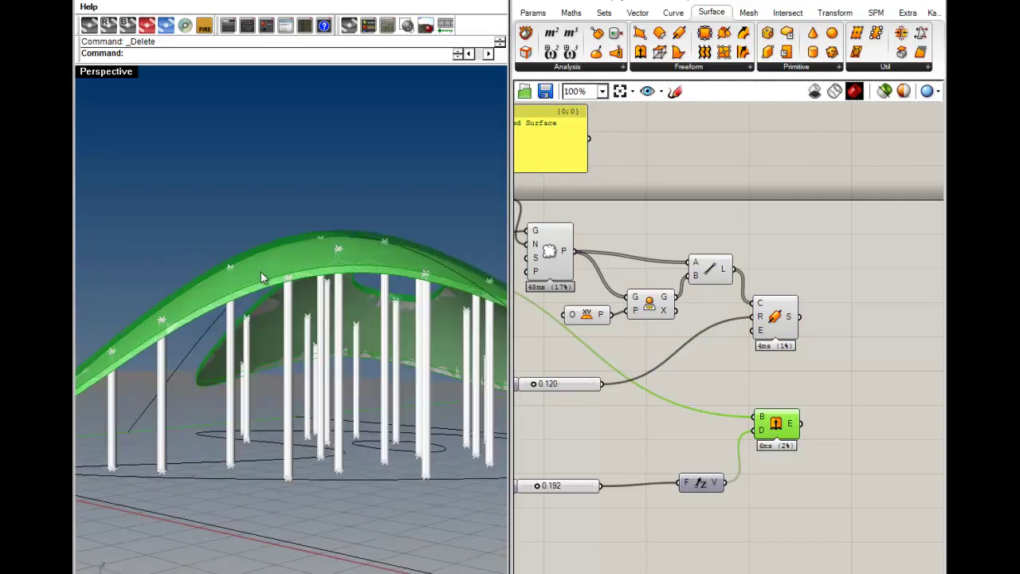
pyautogui.moveTo(848, 468); pyautogui.dragTo(764, 303)
pyautogui.moveTo(785, 337); pyautogui.dragTo(831, 343)
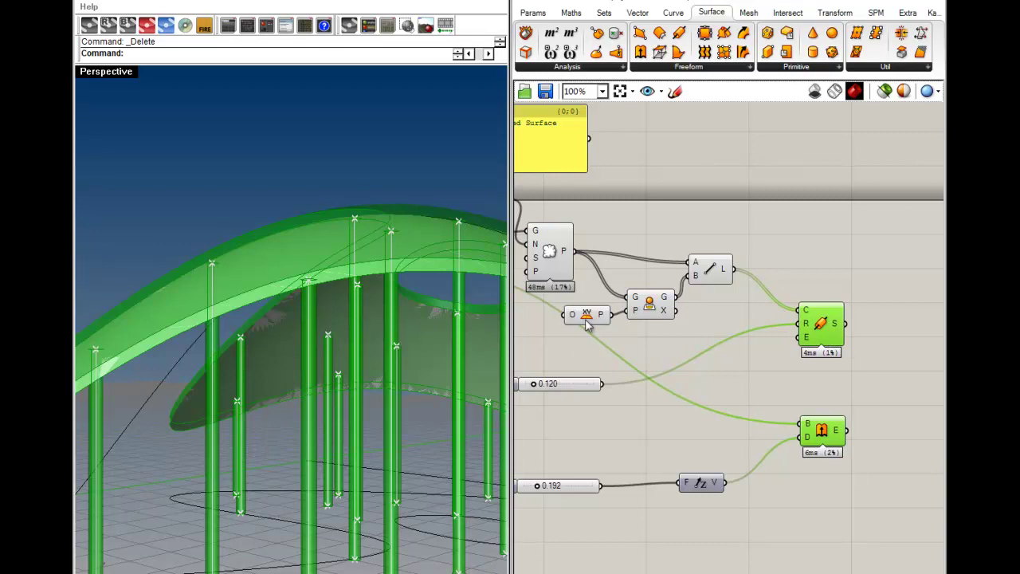
pyautogui.moveTo(589, 317); pyautogui.dragTo(598, 312)
pyautogui.click(700, 362)
# Move the point-count slider down below the List Item and Populate Geometry components.
pyautogui.moveTo(879, 484); pyautogui.dragTo(839, 351)
pyautogui.moveTo(857, 387)
pyautogui.mouseDown(button='right')
pyautogui.moveTo(685, 396)
pyautogui.moveTo(694, 383)
pyautogui.moveTo(869, 392)
pyautogui.mouseUp(button='right')
pyautogui.click(753, 386)
pyautogui.scroll(-5, 753, 386)
pyautogui.moveTo(735, 388); pyautogui.dragTo(882, 439, button='right')
pyautogui.scroll(3, 821, 436)
pyautogui.moveTo(780, 400); pyautogui.dragTo(824, 351, button='right')
pyautogui.moveTo(826, 279); pyautogui.dragTo(786, 419)
pyautogui.click(824, 443)
# Set the point count to 22, the pipe radius to 0.135 and the extrusion distance to 0.264.
pyautogui.scroll(4, 785, 418)
pyautogui.moveTo(868, 463); pyautogui.dragTo(498, 355, button='right')
pyautogui.moveTo(817, 316)
pyautogui.mouseDown()
pyautogui.moveTo(831, 317)
pyautogui.moveTo(820, 316)
pyautogui.mouseUp()
pyautogui.moveTo(866, 469); pyautogui.dragTo(776, 464, button='right')
pyautogui.moveTo(733, 508)
pyautogui.mouseDown()
pyautogui.moveTo(758, 510)
pyautogui.moveTo(737, 508)
pyautogui.mouseUp()
pyautogui.scroll(-5, 722, 433)
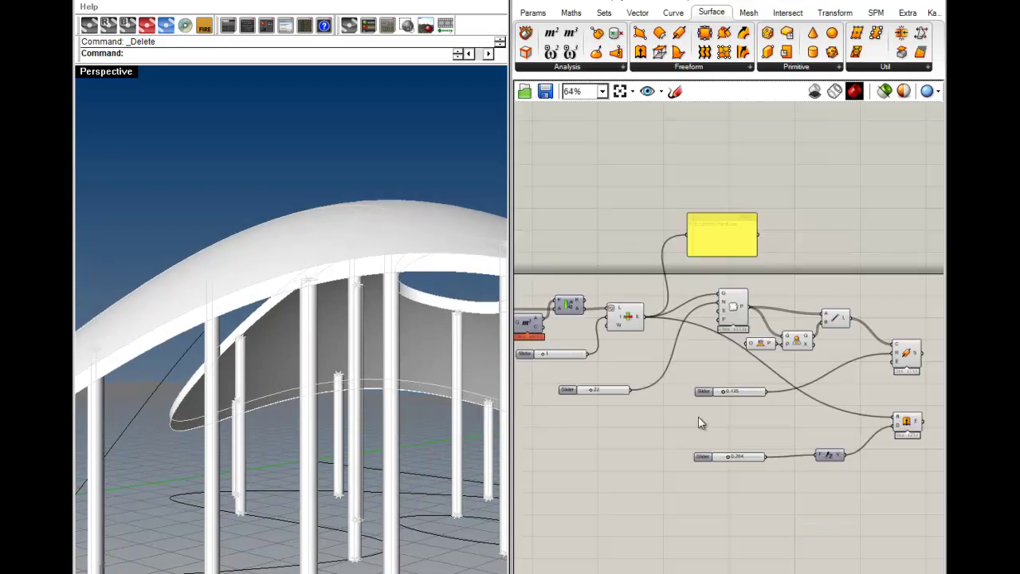
# Move the pipe radius slider directly beneath the point-count slider.
pyautogui.moveTo(716, 430); pyautogui.dragTo(786, 438, button='right')
pyautogui.click(702, 451)
pyautogui.moveTo(703, 451); pyautogui.dragTo(653, 442)
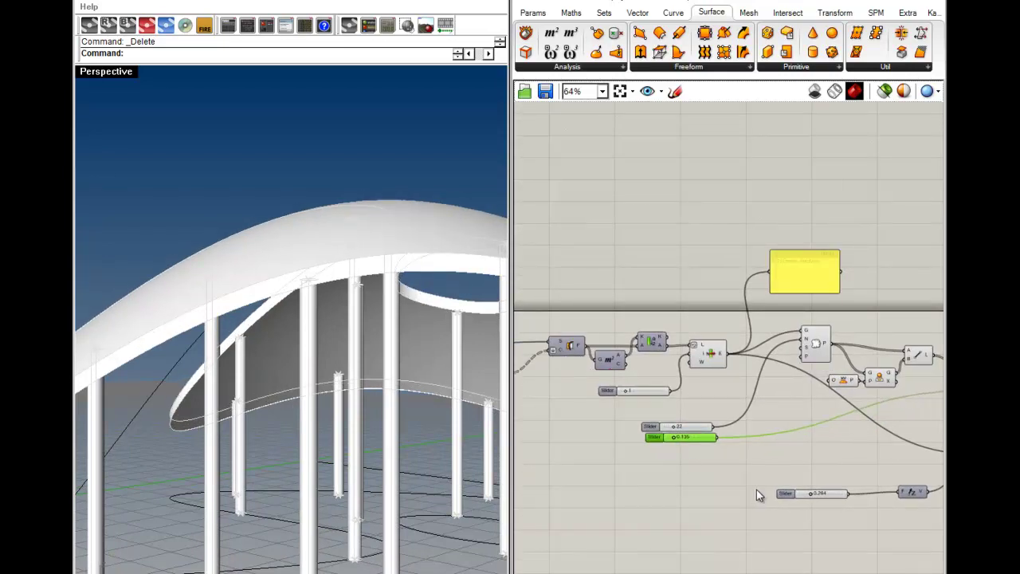
# Move the extrusion distance slider directly beneath the pipe radius slider, and bring the index slider close under List Item.
pyautogui.moveTo(791, 495); pyautogui.dragTo(661, 451)
pyautogui.click(612, 391)
pyautogui.click(622, 403)
pyautogui.scroll(2, 622, 404)
pyautogui.moveTo(605, 386); pyautogui.dragTo(600, 362)
pyautogui.scroll(1, 651, 425)
pyautogui.click(651, 407)
pyautogui.click(838, 357)
pyautogui.moveTo(784, 308); pyautogui.dragTo(818, 308)
pyautogui.moveTo(606, 369); pyautogui.dragTo(646, 356)
pyautogui.click(687, 320)
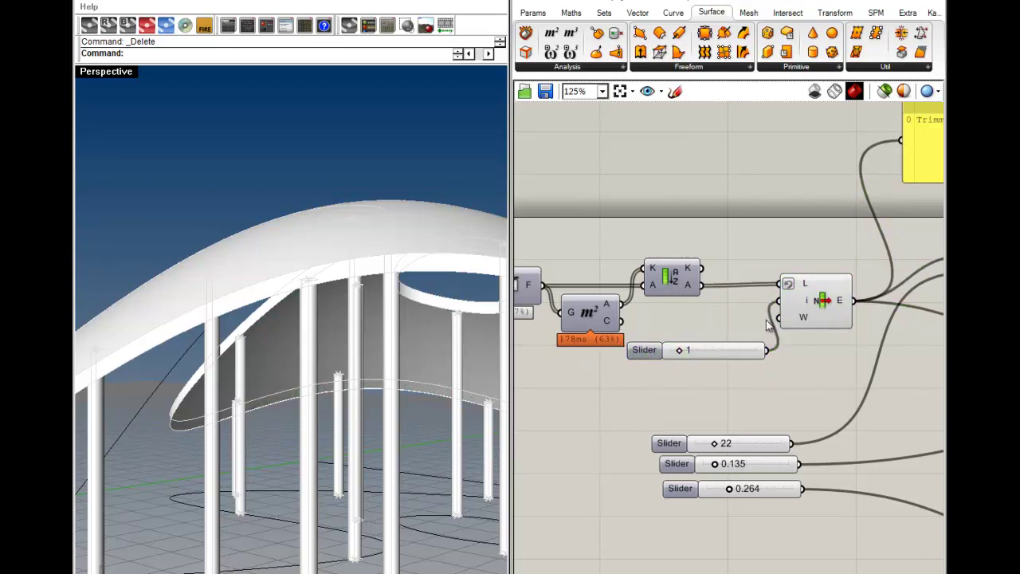
# Replace the List Item's index slider with the same integer, 1, stored in its index input, and shift List Item toward Sort List.
pyautogui.click(642, 352)
pyautogui.press('Delete')
pyautogui.rightClick(803, 311)
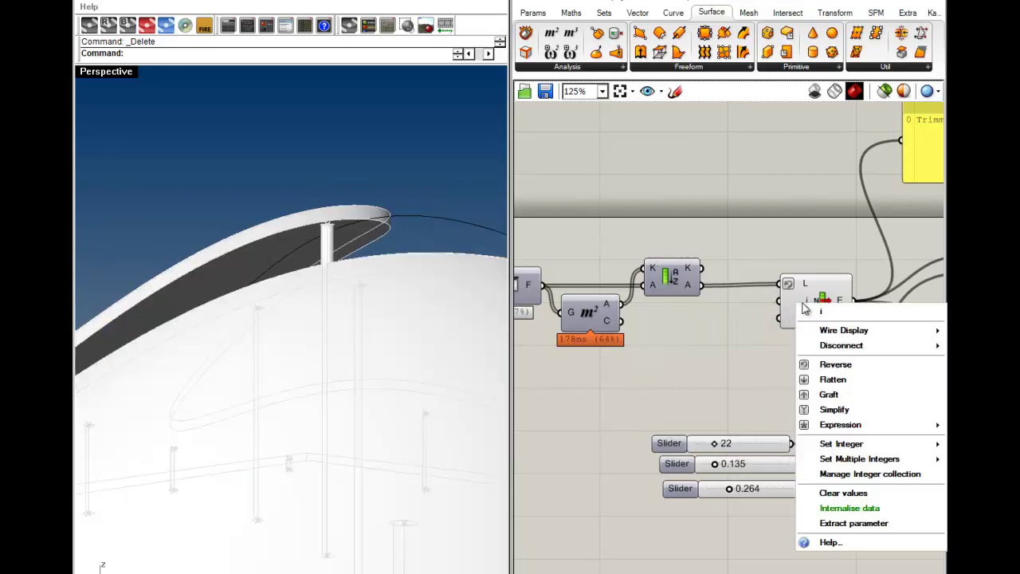
pyautogui.moveTo(836, 444)
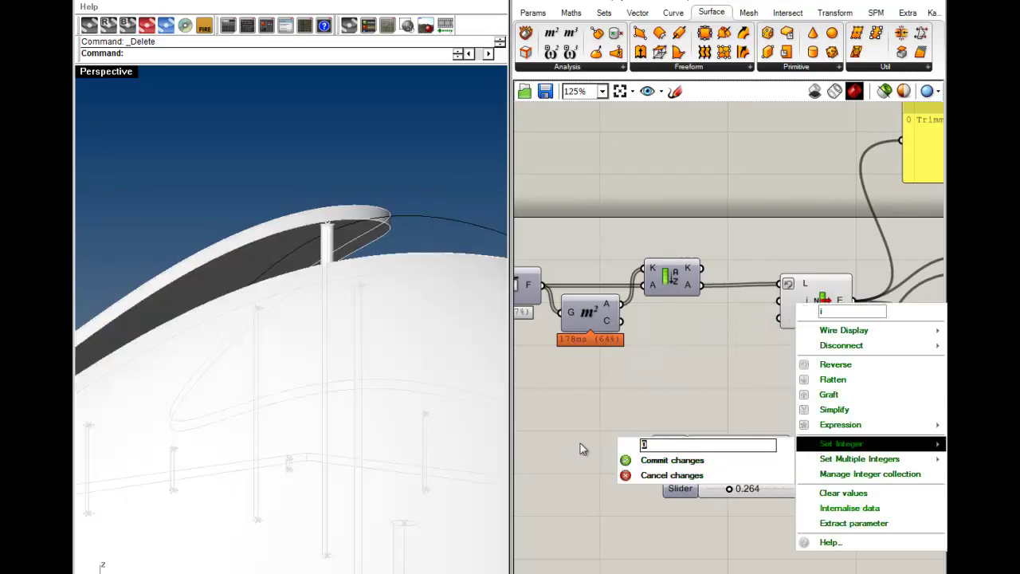
pyautogui.click(655, 459)
pyautogui.moveTo(815, 319); pyautogui.dragTo(770, 317)
pyautogui.click(760, 399)
pyautogui.scroll(-5, 742, 454)
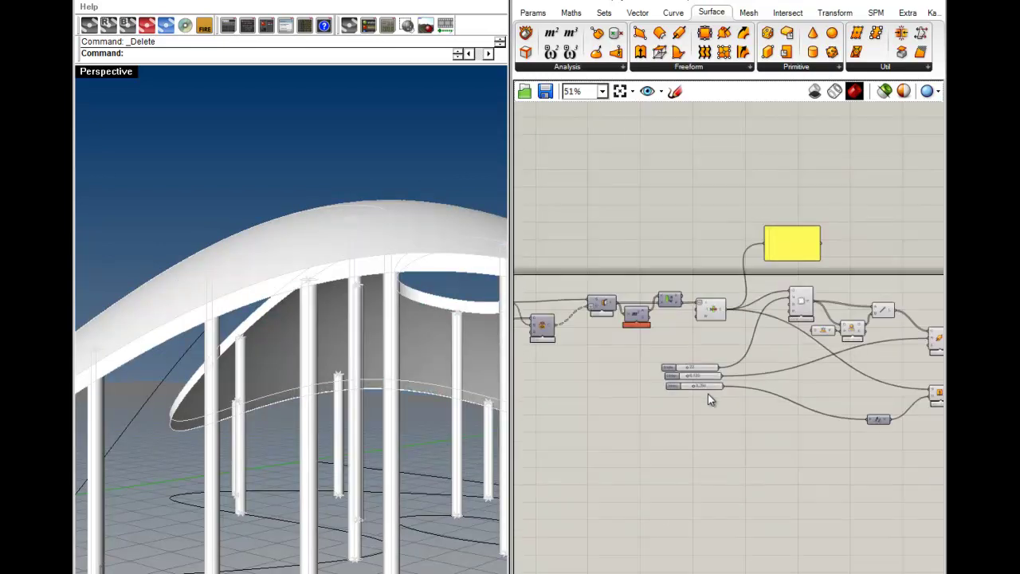
# Move the three sliders together to the start of the definition, directly below the two Curve parameters.
pyautogui.moveTo(372, 413); pyautogui.dragTo(143, 351, button='right')
pyautogui.scroll(-3, 312, 364)
pyautogui.moveTo(630, 442); pyautogui.dragTo(821, 446, button='right')
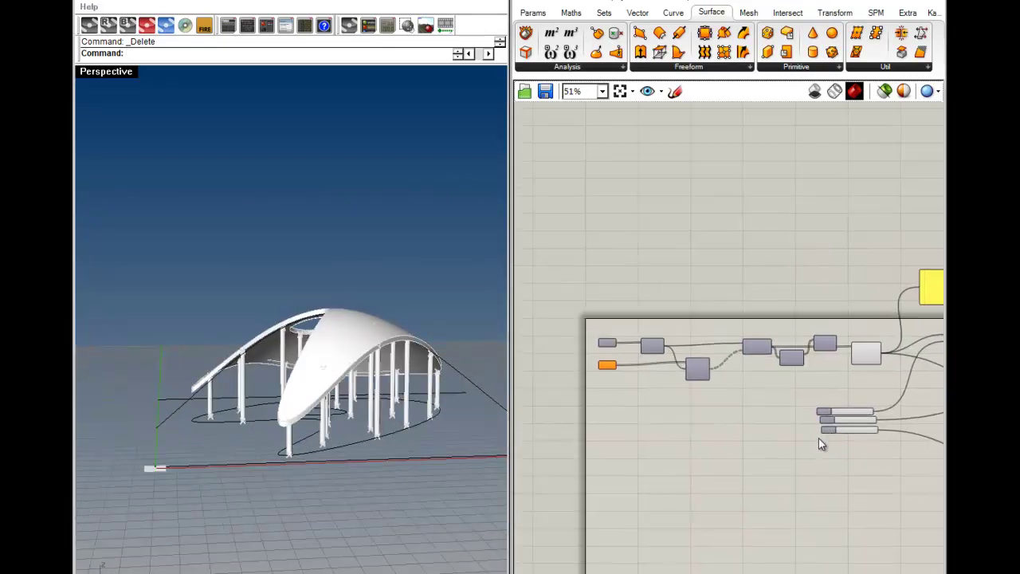
pyautogui.scroll(2, 832, 443)
pyautogui.moveTo(829, 488); pyautogui.dragTo(789, 394)
pyautogui.moveTo(821, 424); pyautogui.dragTo(538, 405)
pyautogui.moveTo(538, 402); pyautogui.dragTo(729, 401, button='right')
pyautogui.moveTo(721, 393); pyautogui.dragTo(667, 405)
pyautogui.scroll(5, 658, 407)
pyautogui.click(660, 392)
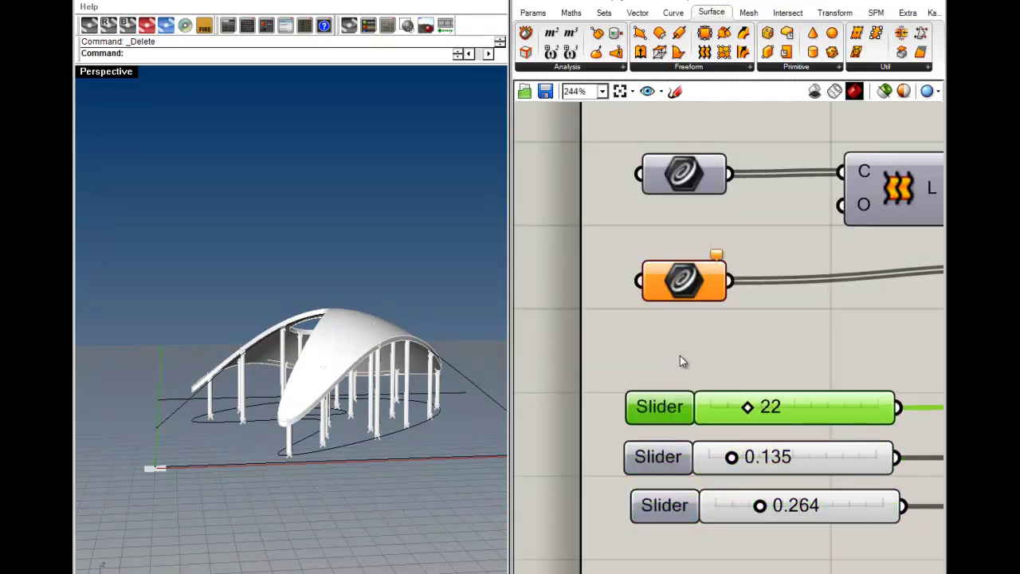
pyautogui.click(678, 371)
# Reference the closed cutting curve from the model in the lower Curve parameter.
pyautogui.moveTo(686, 316); pyautogui.dragTo(674, 417, button='right')
pyautogui.moveTo(247, 406); pyautogui.dragTo(370, 452, button='right')
pyautogui.moveTo(302, 381); pyautogui.dragTo(370, 382, button='right')
pyautogui.rightClick(659, 382)
pyautogui.click(707, 532)
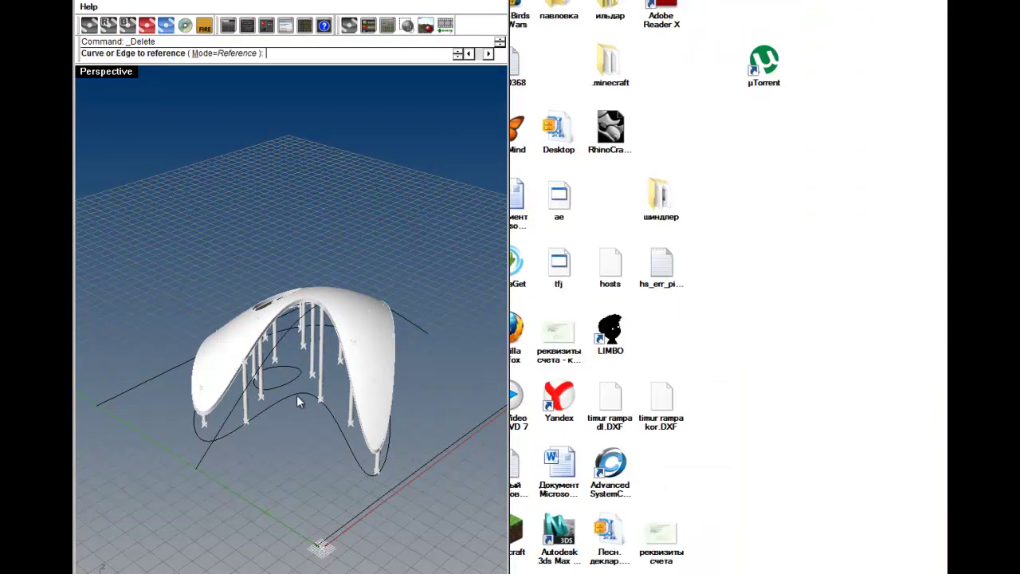
pyautogui.click(283, 388)
pyautogui.press('Return')
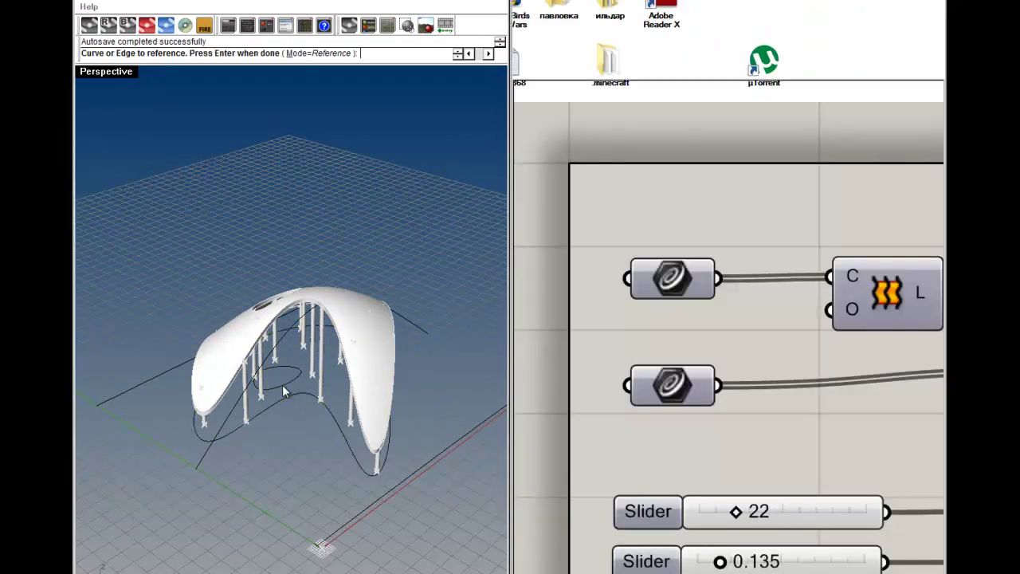
pyautogui.click(673, 287)
pyautogui.click(684, 317)
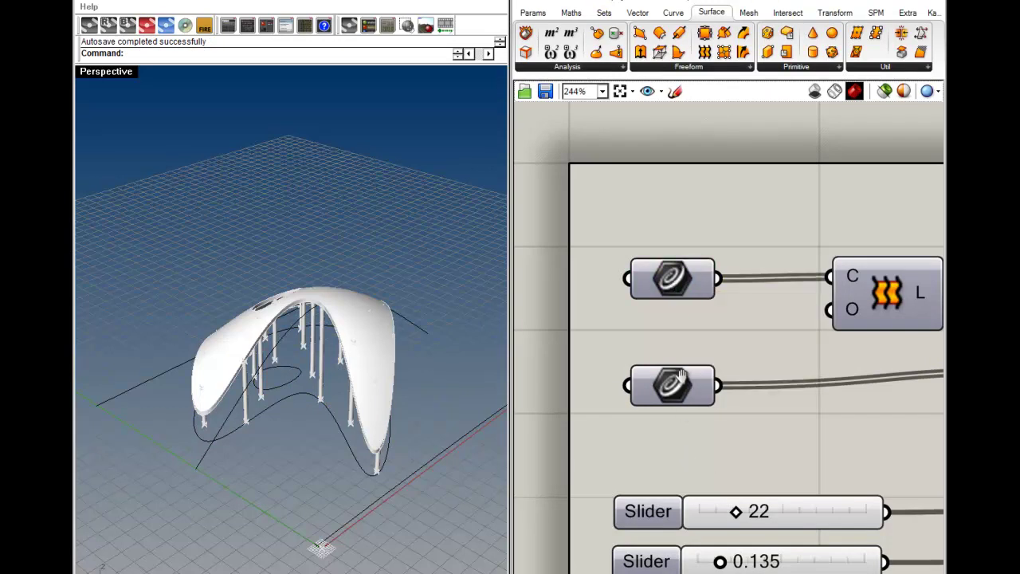
pyautogui.moveTo(704, 456); pyautogui.dragTo(665, 239, button='right')
pyautogui.click(621, 296)
pyautogui.click(622, 349)
pyautogui.click(622, 376)
pyautogui.scroll(-4, 674, 242)
pyautogui.moveTo(680, 359); pyautogui.dragTo(594, 105)
pyautogui.click(750, 237)
# Move the Extrude component and its Z vector up closer to the Pipe component.
pyautogui.moveTo(876, 283); pyautogui.dragTo(630, 346, button='right')
pyautogui.moveTo(917, 348); pyautogui.dragTo(553, 346, button='right')
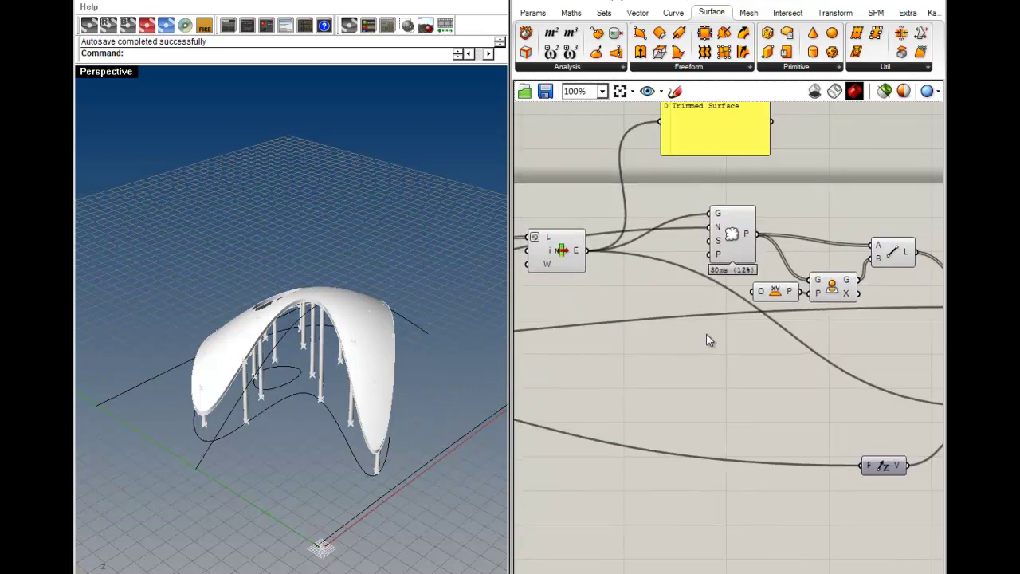
pyautogui.scroll(-2, 670, 345)
pyautogui.moveTo(753, 369); pyautogui.dragTo(728, 281)
pyautogui.scroll(4, 747, 290)
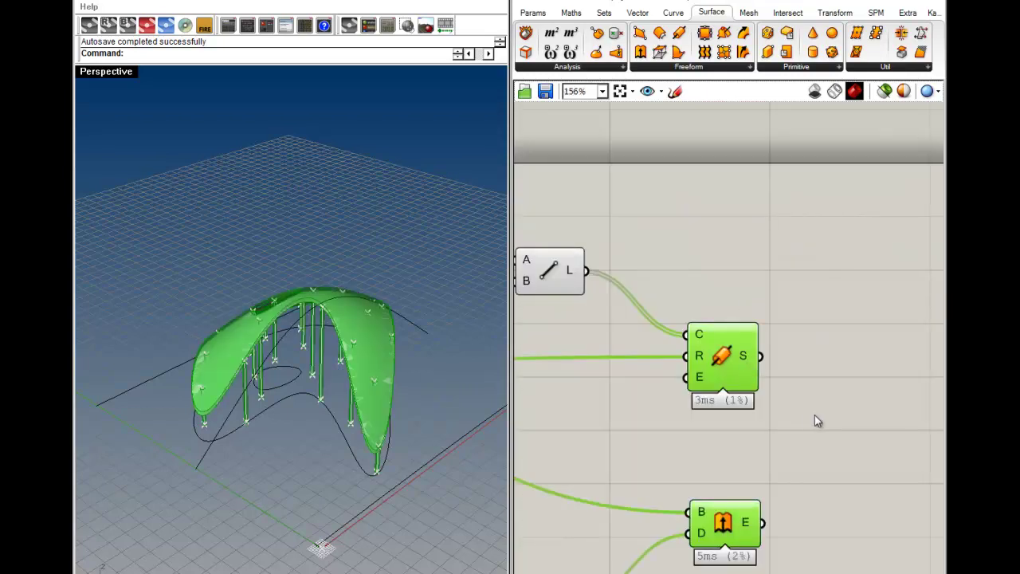
pyautogui.click(808, 415)
pyautogui.scroll(-2, 771, 407)
pyautogui.moveTo(633, 448); pyautogui.dragTo(764, 454, button='right')
pyautogui.scroll(-3, 764, 453)
pyautogui.scroll(4, 758, 498)
pyautogui.moveTo(758, 500); pyautogui.dragTo(784, 442)
pyautogui.click(853, 454)
pyautogui.moveTo(906, 496); pyautogui.dragTo(757, 389)
pyautogui.moveTo(783, 442); pyautogui.dragTo(777, 380)
# Shift XY Plane, Project and Line slightly toward Populate Geometry, and place the Pipe component directly above Extrude.
pyautogui.click(781, 297)
pyautogui.moveTo(781, 297); pyautogui.dragTo(783, 387, button='right')
pyautogui.moveTo(941, 426); pyautogui.dragTo(591, 285)
pyautogui.moveTo(811, 298); pyautogui.dragTo(797, 299)
pyautogui.click(790, 370)
pyautogui.moveTo(790, 373); pyautogui.dragTo(717, 380, button='right')
pyautogui.moveTo(878, 377); pyautogui.dragTo(838, 408)
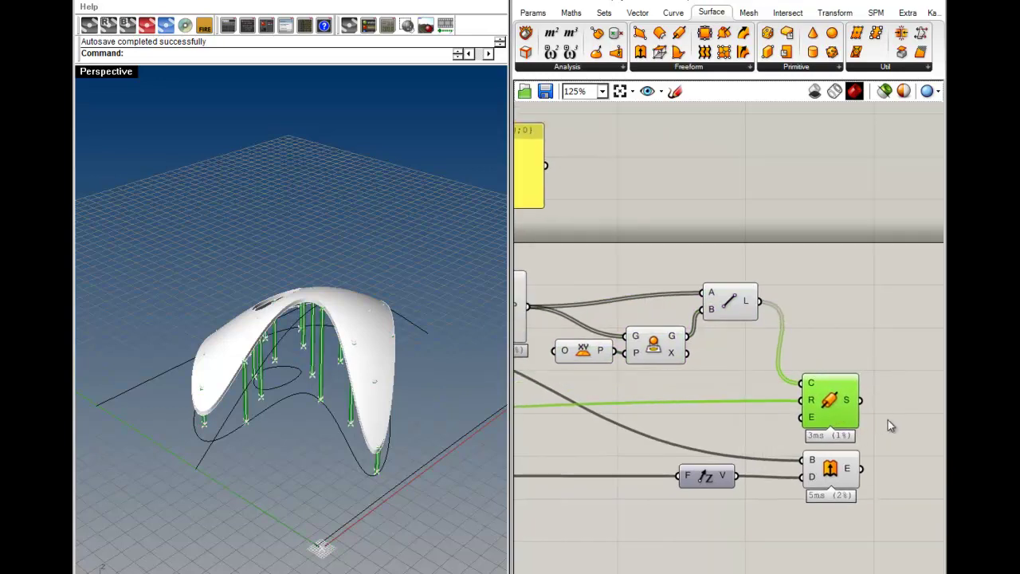
pyautogui.click(871, 416)
# Turn off the preview of XY Plane, Project, Line, Populate Geometry and List Item.
pyautogui.moveTo(646, 360); pyautogui.dragTo(708, 375, button='right')
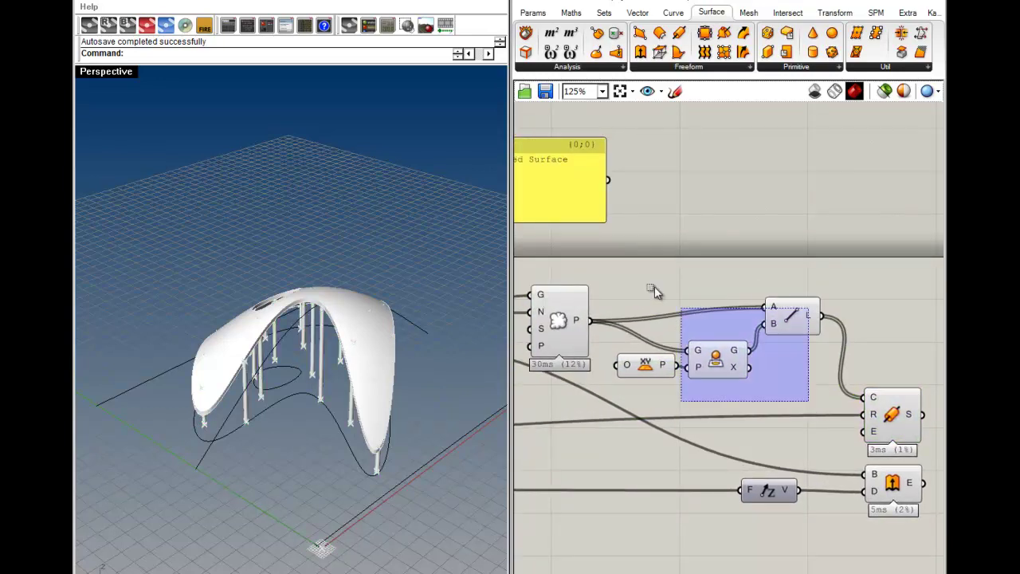
pyautogui.moveTo(809, 402); pyautogui.dragTo(620, 263)
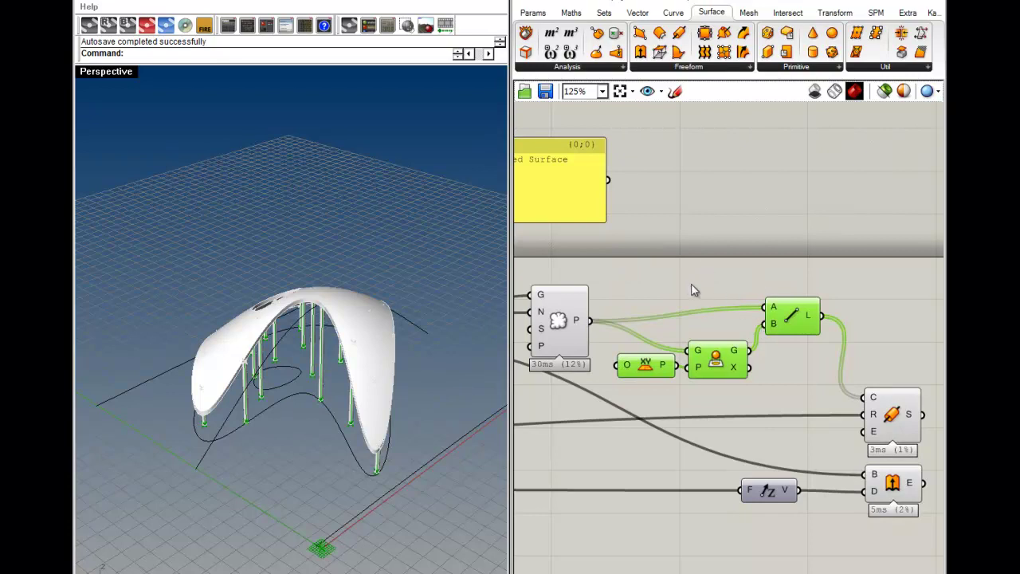
pyautogui.hotkey('ctrl', 'q')
pyautogui.click(677, 319)
pyautogui.moveTo(651, 343); pyautogui.dragTo(853, 413, button='right')
pyautogui.moveTo(780, 477); pyautogui.dragTo(750, 351)
pyautogui.hotkey('ctrl', 'q')
pyautogui.click(677, 389)
pyautogui.moveTo(643, 419); pyautogui.dragTo(920, 417, button='right')
pyautogui.moveTo(860, 470); pyautogui.dragTo(791, 352)
pyautogui.hotkey('ctrl', 'q')
# Delete the yellow panel and move the Area component up between the surface split and Sort List components.
pyautogui.scroll(-6, 784, 340)
pyautogui.scroll(3, 843, 329)
pyautogui.click(850, 317)
pyautogui.press('Delete')
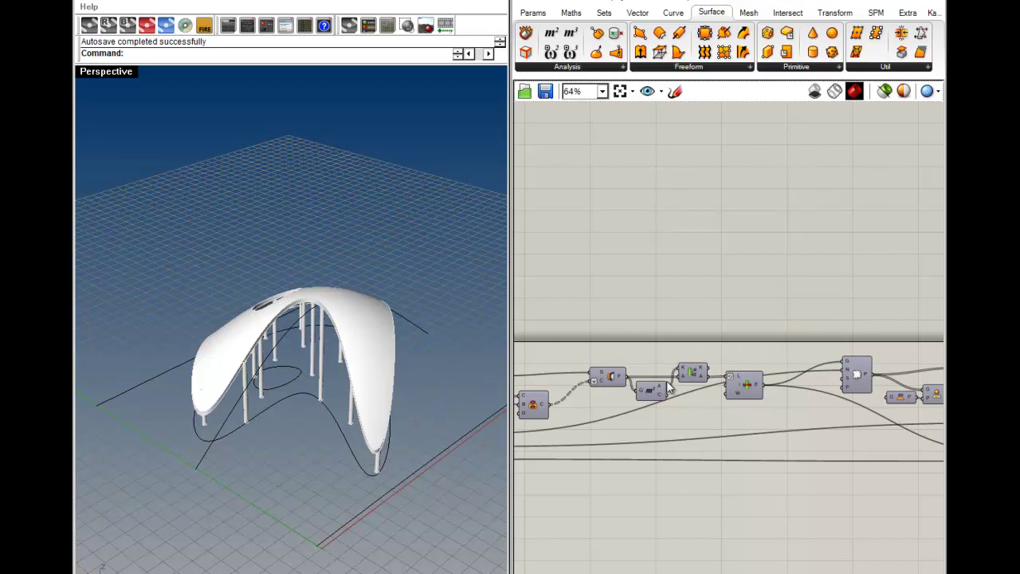
pyautogui.scroll(3, 670, 387)
pyautogui.click(644, 366)
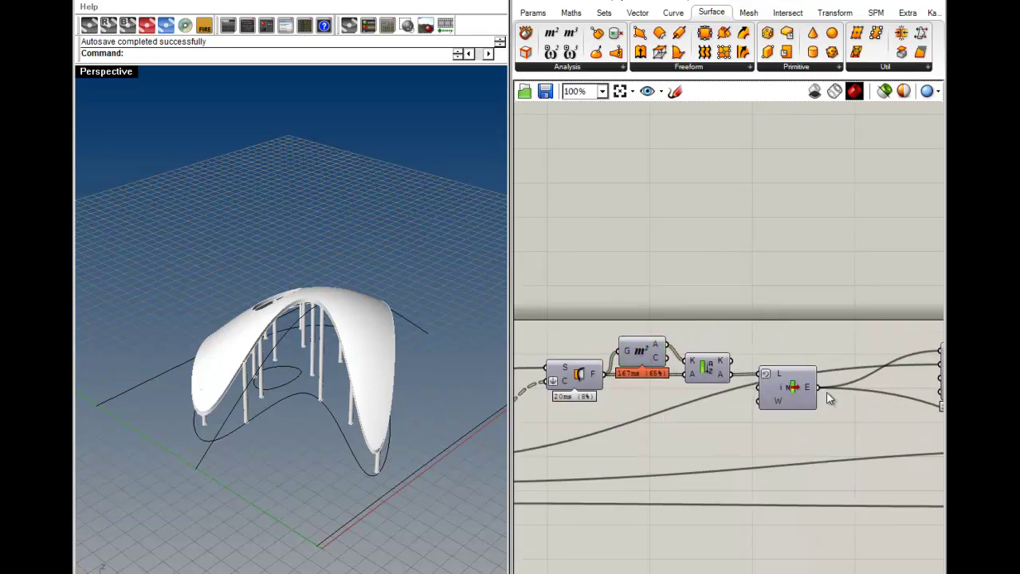
pyautogui.click(637, 351)
pyautogui.click(856, 404)
# Rename the point-count slider to "количество колонн".
pyautogui.scroll(-3, 763, 387)
pyautogui.moveTo(768, 385); pyautogui.dragTo(730, 349, button='right')
pyautogui.scroll(3, 893, 370)
pyautogui.scroll(-4, 799, 378)
pyautogui.scroll(6, 673, 387)
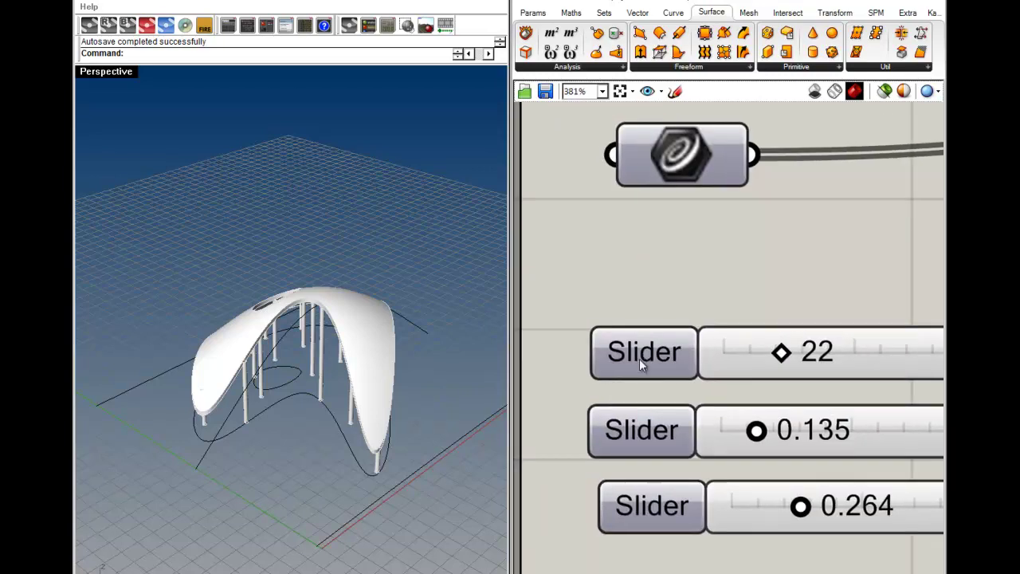
pyautogui.rightClick(640, 360)
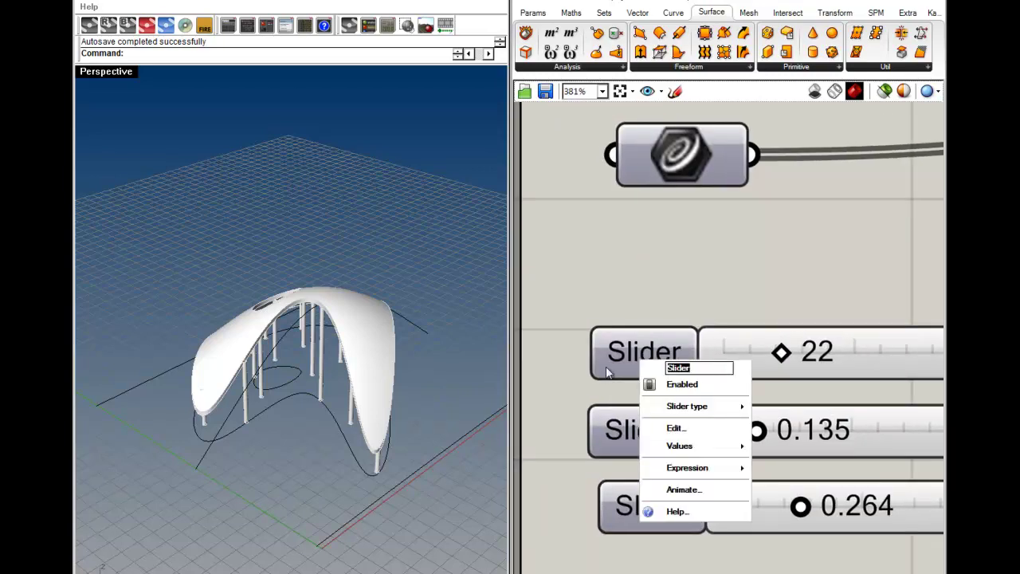
pyautogui.click(606, 368)
pyautogui.rightClick(644, 360)
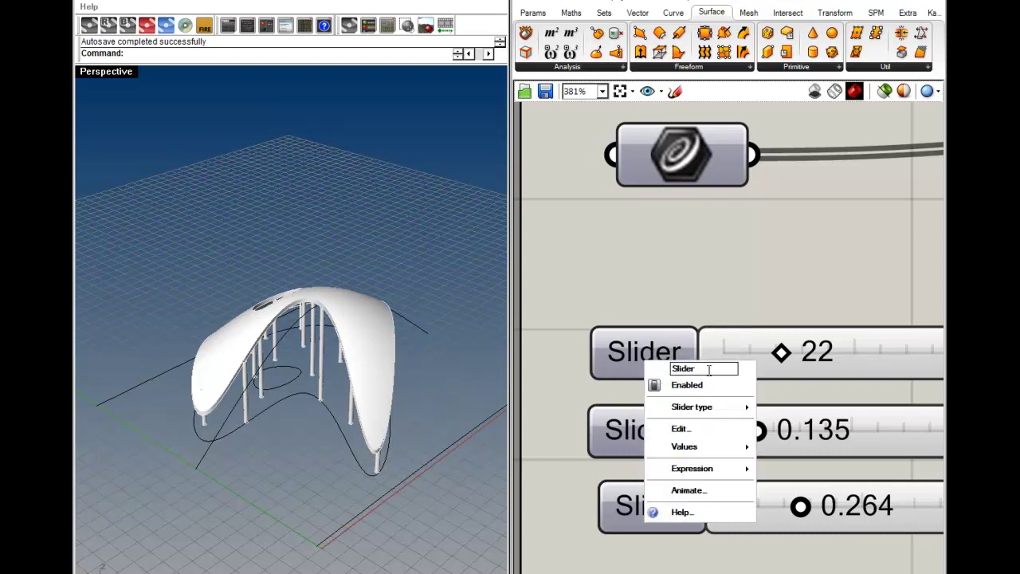
pyautogui.write('количес')
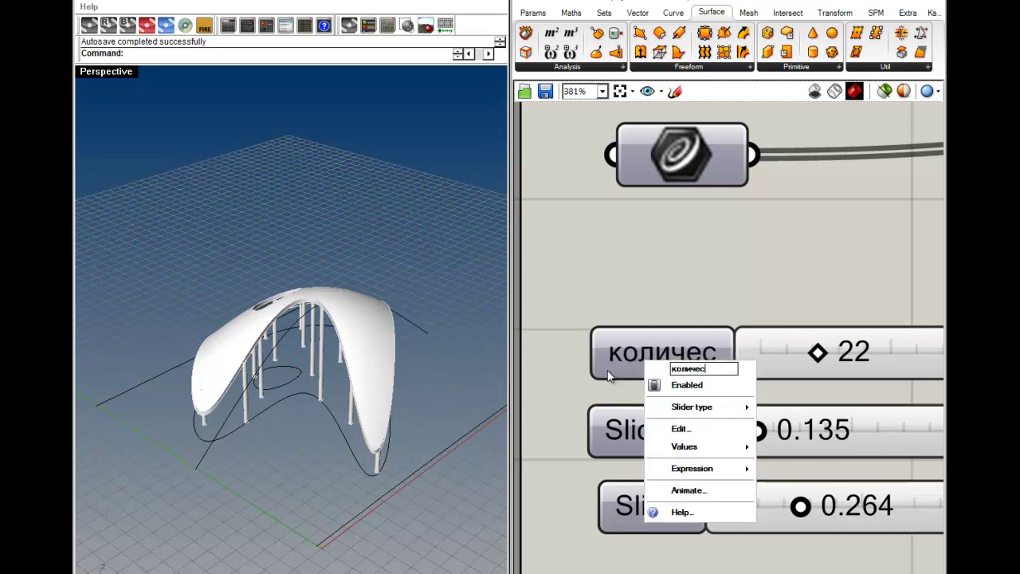
pyautogui.write('тво колонн')
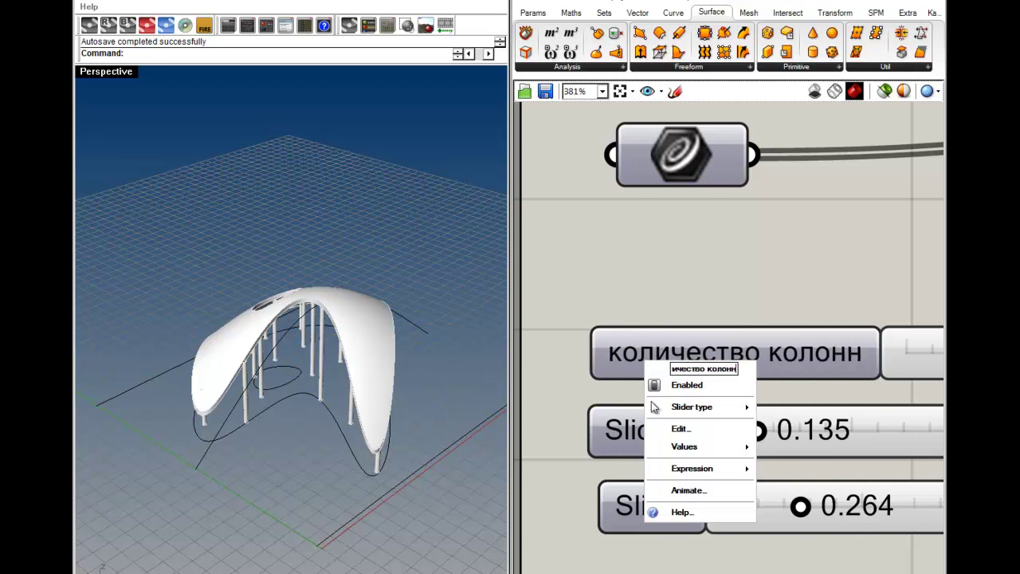
pyautogui.click(683, 310)
# Set the pipe radius slider to 0.156 and rename it to "толщина колонн".
pyautogui.moveTo(701, 432); pyautogui.dragTo(611, 398, button='right')
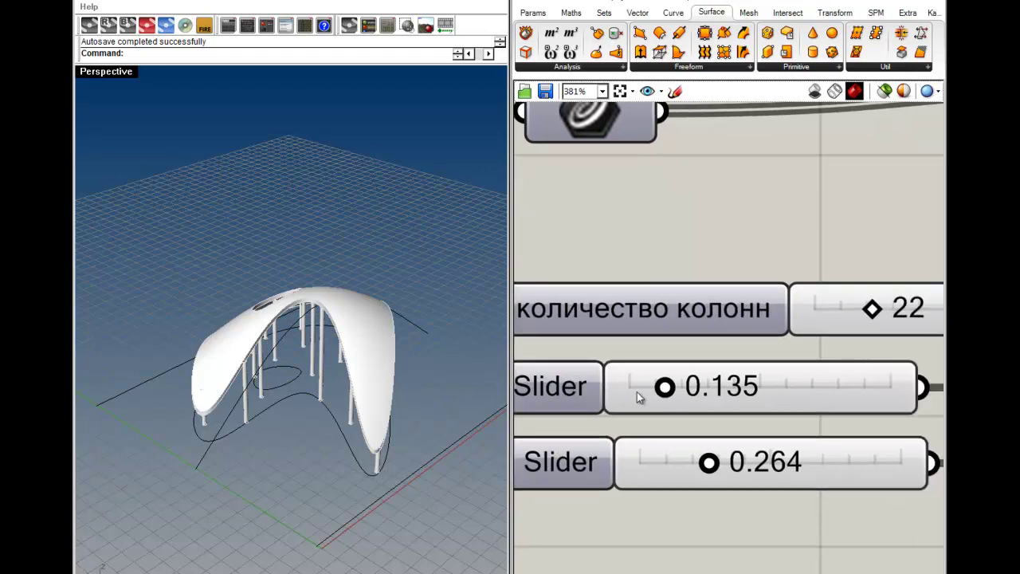
pyautogui.moveTo(668, 387)
pyautogui.mouseDown()
pyautogui.moveTo(697, 387)
pyautogui.moveTo(669, 388)
pyautogui.mouseUp()
pyautogui.rightClick(568, 391)
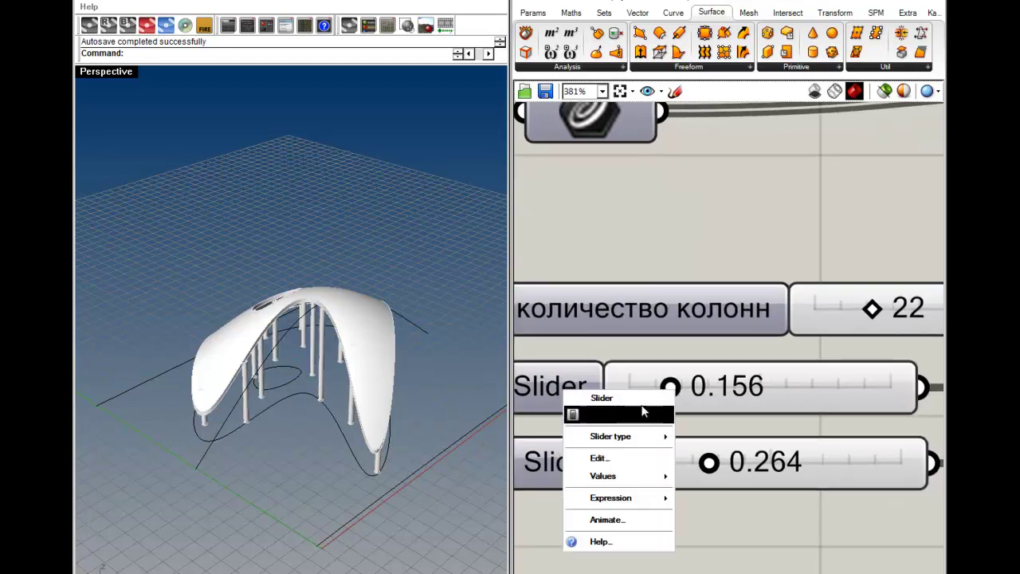
pyautogui.write('толщ')
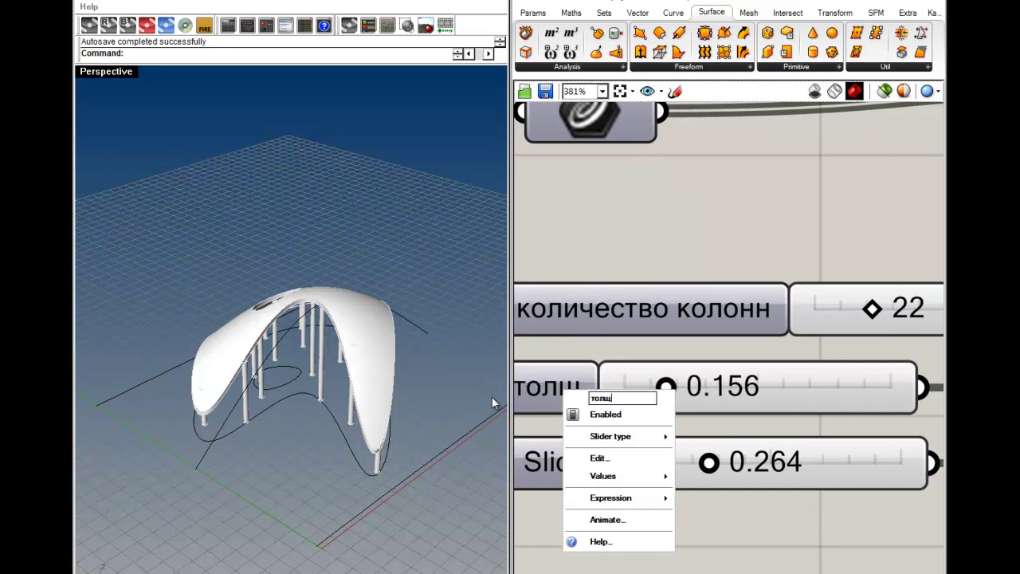
pyautogui.write('ина колонн')
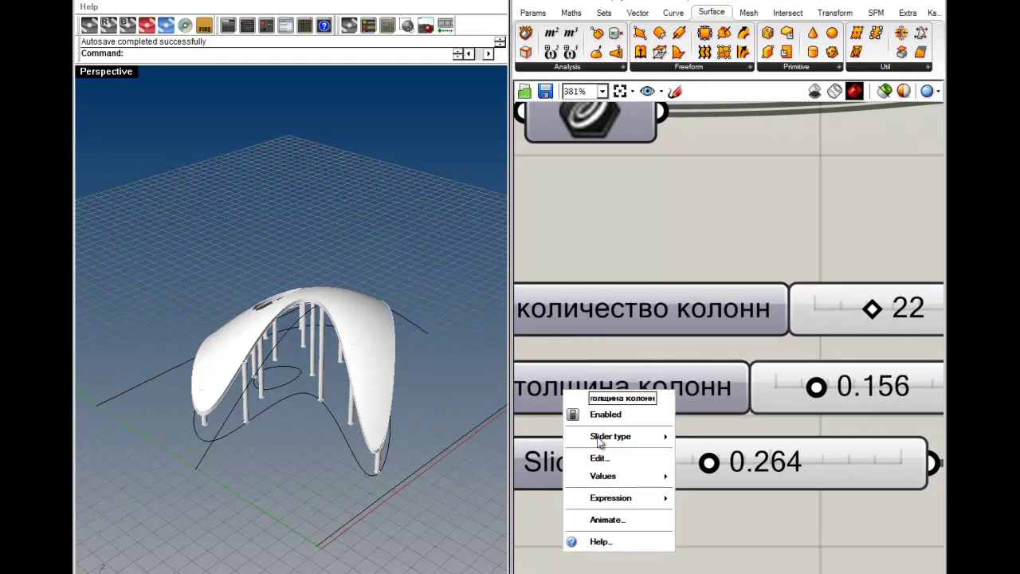
# Rename the extrusion distance slider to "толщина кровли".
pyautogui.moveTo(710, 503); pyautogui.dragTo(782, 499, button='right')
pyautogui.rightClick(639, 452)
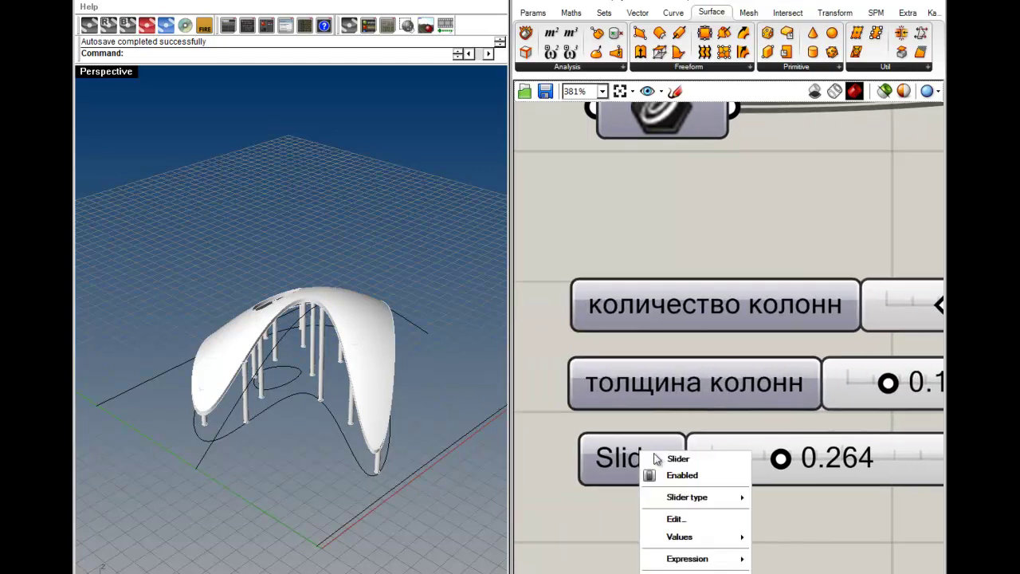
pyautogui.write('толщина')
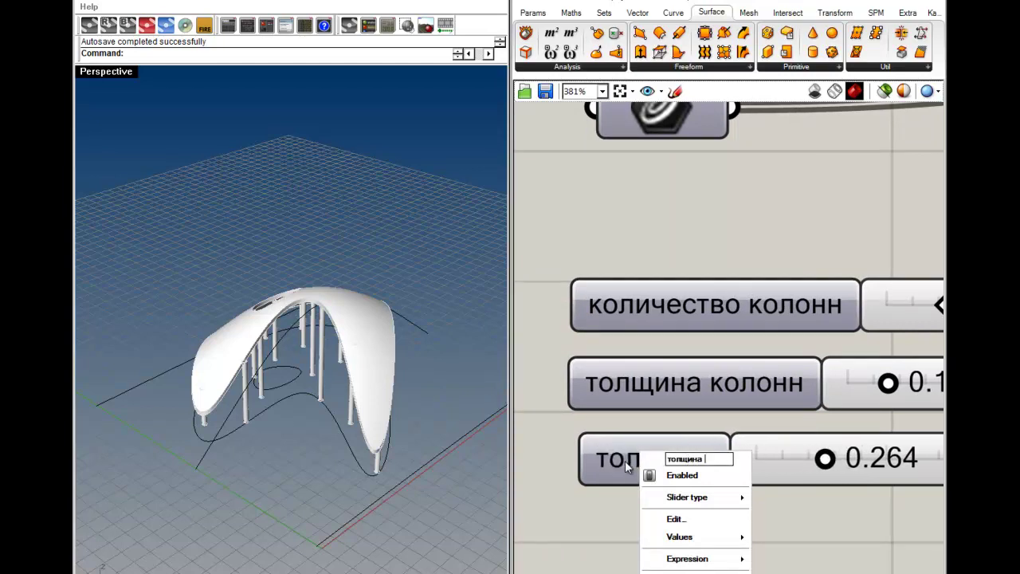
pyautogui.write(' кровли')
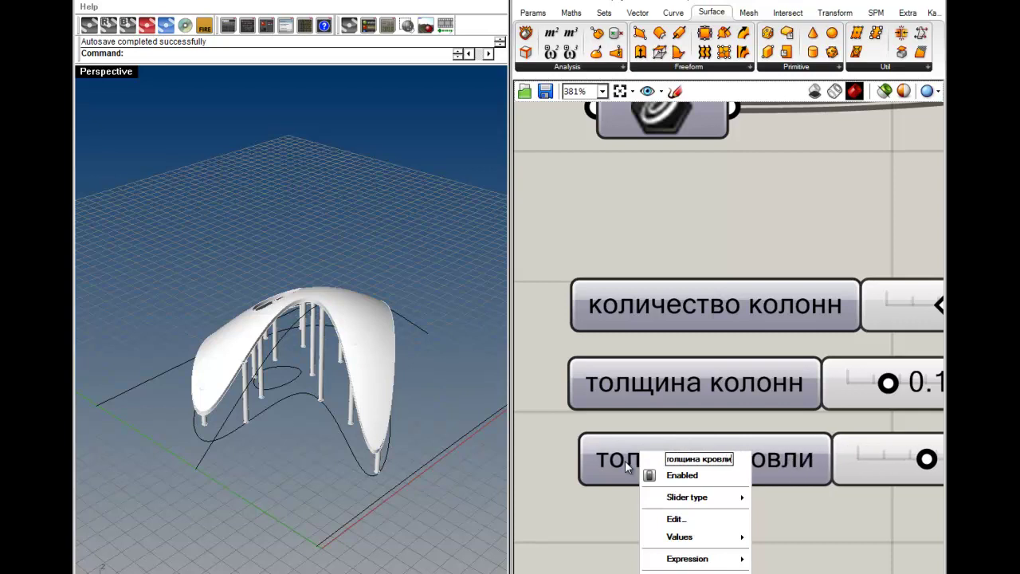
pyautogui.press('Return')
# Set the column thickness to 0.092 and the roof thickness to 0.270.
pyautogui.moveTo(780, 484); pyautogui.dragTo(718, 466, button='right')
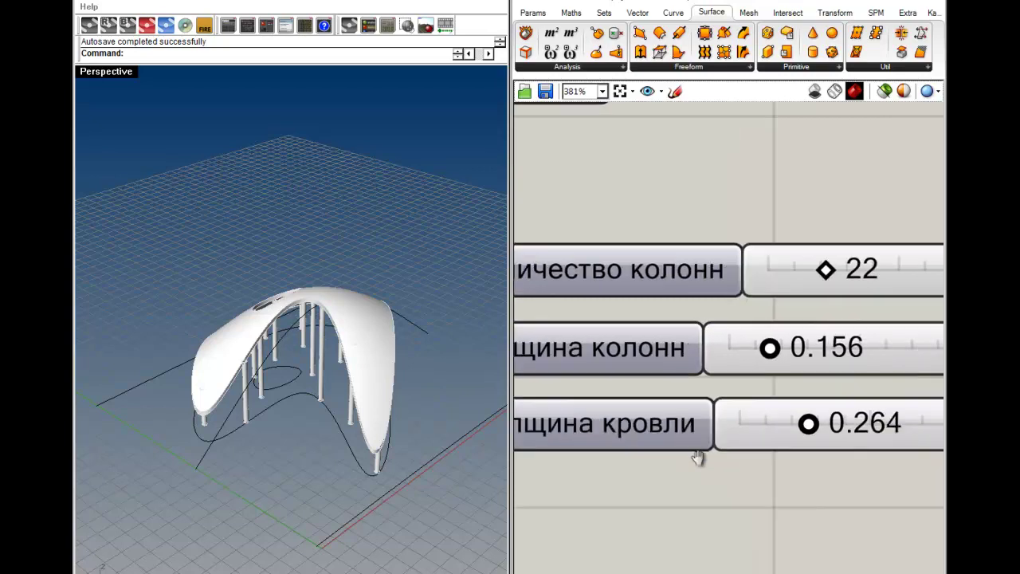
pyautogui.scroll(-5, 717, 466)
pyautogui.moveTo(202, 357); pyautogui.dragTo(423, 348, button='right')
pyautogui.moveTo(644, 407); pyautogui.dragTo(638, 407)
pyautogui.moveTo(661, 441)
pyautogui.mouseDown()
pyautogui.moveTo(644, 440)
pyautogui.moveTo(663, 440)
pyautogui.mouseUp()
# Turn on the control points of the closed outline curve and move two of them to reshape the roof's plan.
pyautogui.moveTo(267, 362); pyautogui.dragTo(356, 446, button='right')
pyautogui.scroll(-6, 333, 440)
pyautogui.click(330, 433)
pyautogui.press('F10')
pyautogui.scroll(-3, 362, 453)
pyautogui.write('Ц')
pyautogui.moveTo(356, 544); pyautogui.dragTo(408, 495)
pyautogui.moveTo(386, 250); pyautogui.dragTo(382, 280)
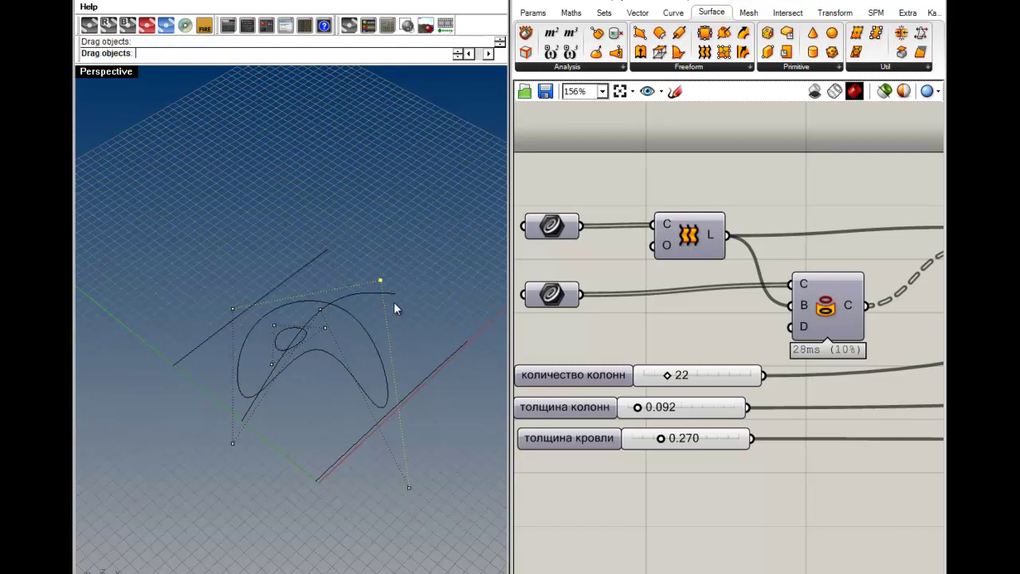
# Move three more control points of the closed outline curve to adjust the roof's inner edge and ends.
pyautogui.keyDown('shift'); pyautogui.moveTo(411, 287); pyautogui.dragTo(348, 360, button='right'); pyautogui.keyUp('shift')
pyautogui.moveTo(297, 385); pyautogui.dragTo(349, 338)
pyautogui.moveTo(372, 375); pyautogui.dragTo(414, 461, button='right')
pyautogui.moveTo(404, 444)
pyautogui.mouseDown()
pyautogui.moveTo(451, 479)
pyautogui.moveTo(396, 444)
pyautogui.mouseUp()
pyautogui.moveTo(414, 409); pyautogui.dragTo(119, 275, button='right')
pyautogui.moveTo(181, 493); pyautogui.dragTo(247, 478)
pyautogui.moveTo(219, 471); pyautogui.dragTo(309, 560, button='right')
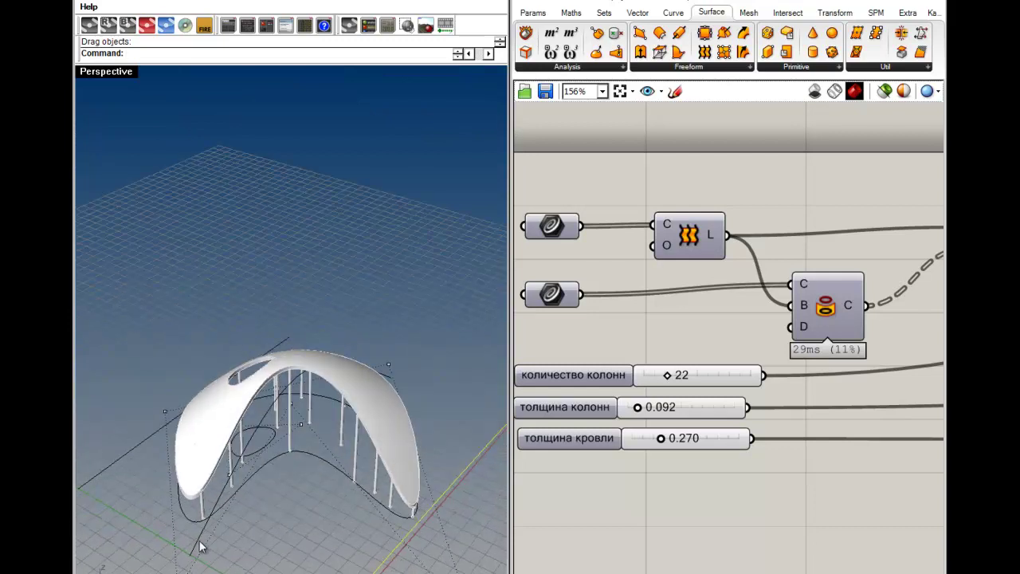
# Turn on the control points of the three loft profile curves and lower an upper point of the middle arch.
pyautogui.moveTo(287, 535); pyautogui.dragTo(476, 549, button='right')
pyautogui.moveTo(480, 549); pyautogui.dragTo(306, 485)
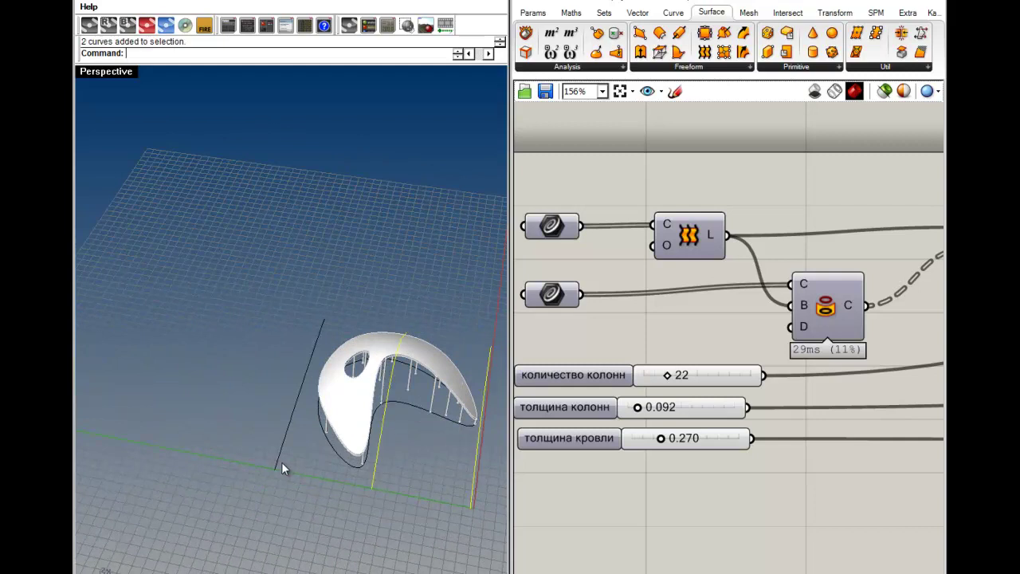
pyautogui.press('F10')
pyautogui.moveTo(280, 465); pyautogui.dragTo(366, 368, button='right')
pyautogui.moveTo(381, 386); pyautogui.dragTo(383, 422)
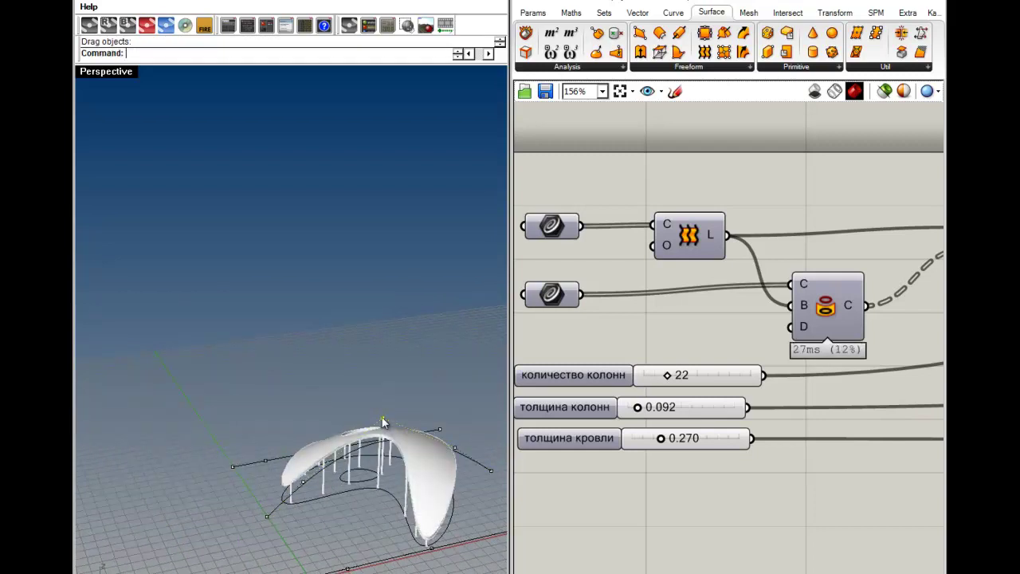
# Lower the two upper control points of the middle arch curve together to flatten the roof.
pyautogui.moveTo(369, 417); pyautogui.dragTo(335, 356, button='right')
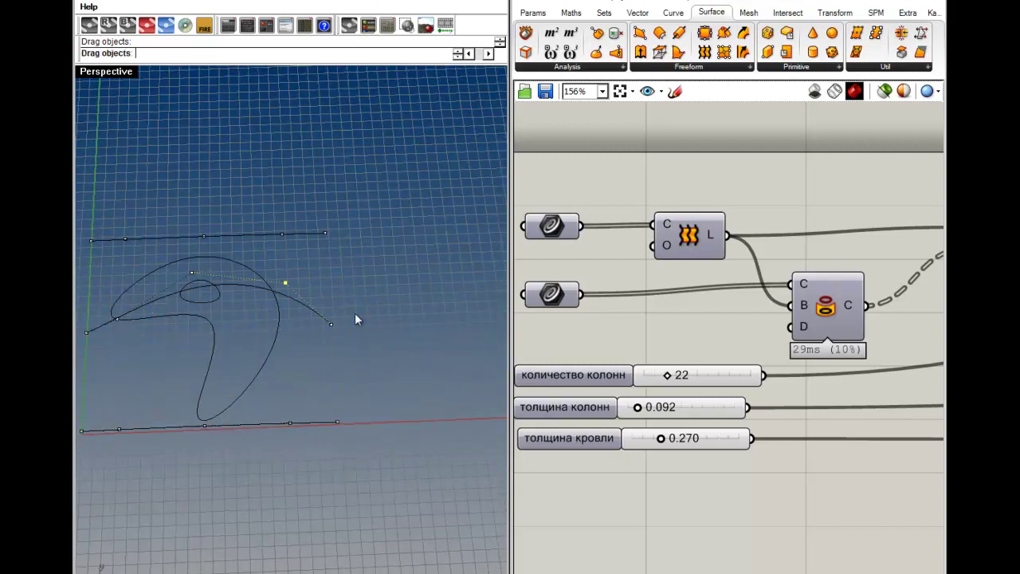
pyautogui.moveTo(183, 346); pyautogui.dragTo(243, 278, button='right')
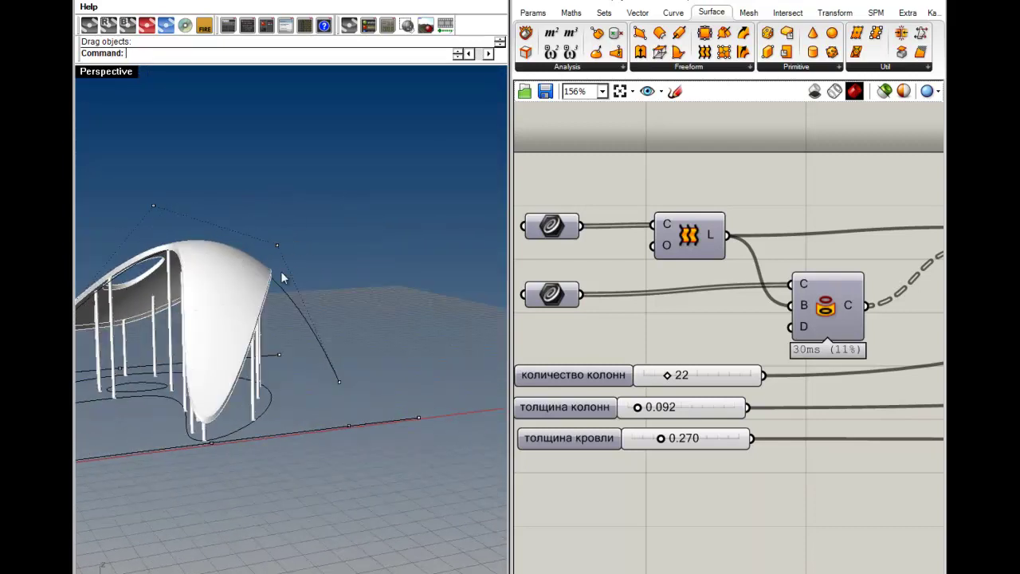
pyautogui.moveTo(110, 182); pyautogui.dragTo(110, 182)
pyautogui.moveTo(277, 244); pyautogui.dragTo(277, 322)
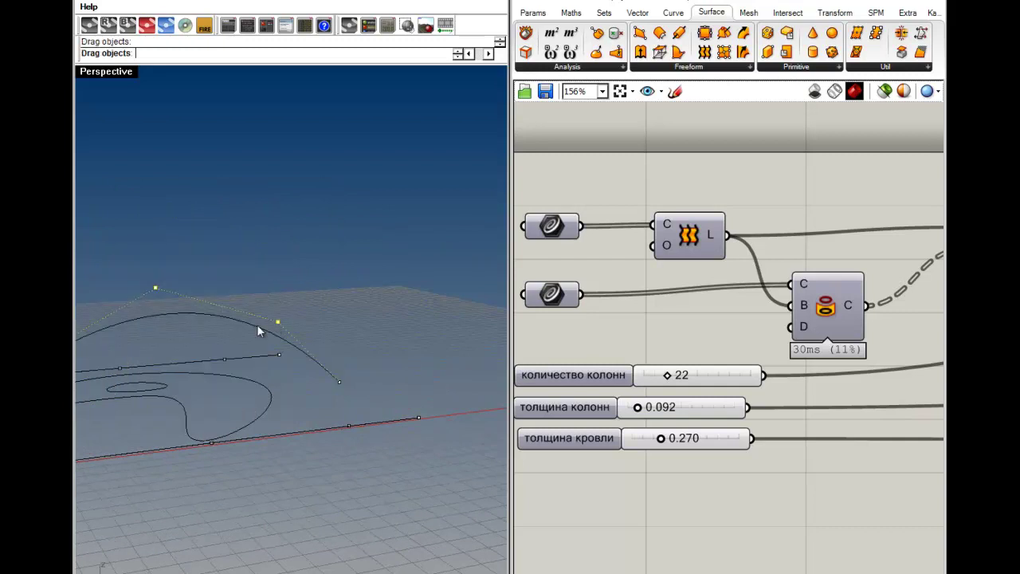
pyautogui.moveTo(194, 346); pyautogui.dragTo(313, 353, button='right')
pyautogui.moveTo(437, 351); pyautogui.dragTo(341, 353, button='right')
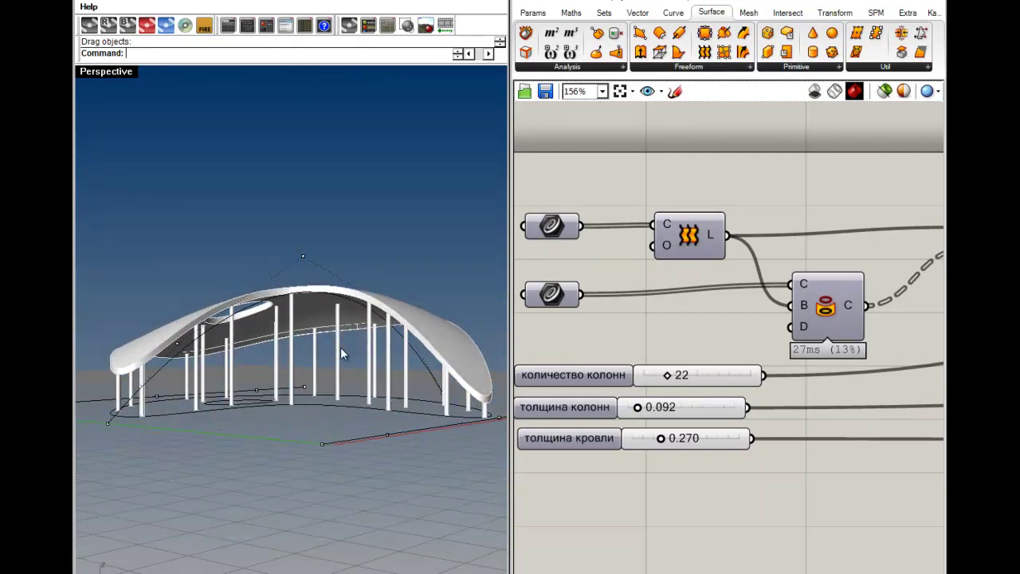